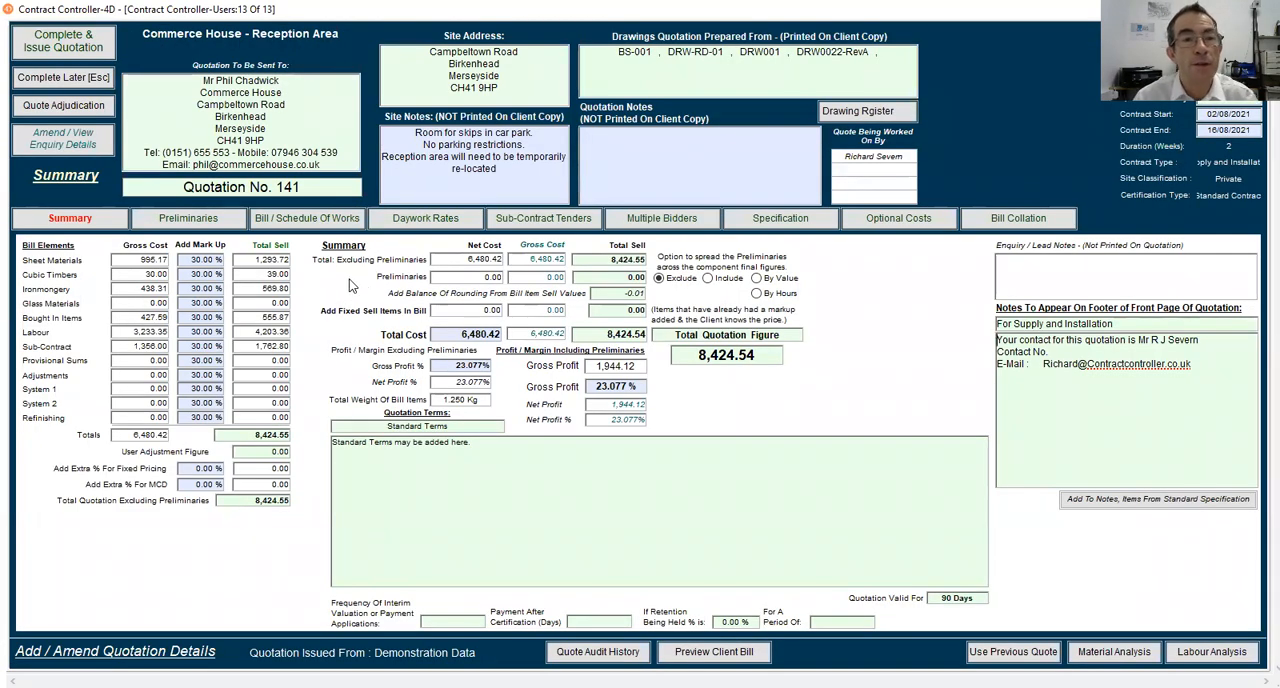
Create a new bill item in the quotation's Bill / Schedule Of Works
left_click(306, 222)
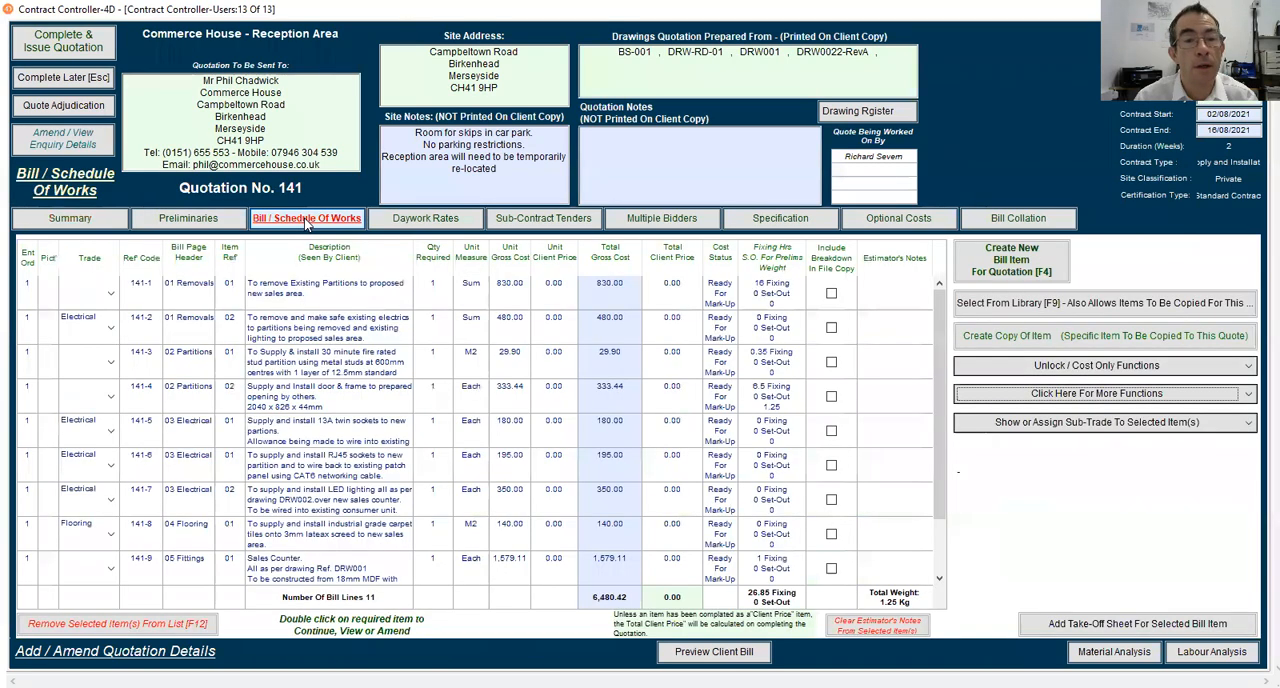
scroll(364, 386, "down", 3)
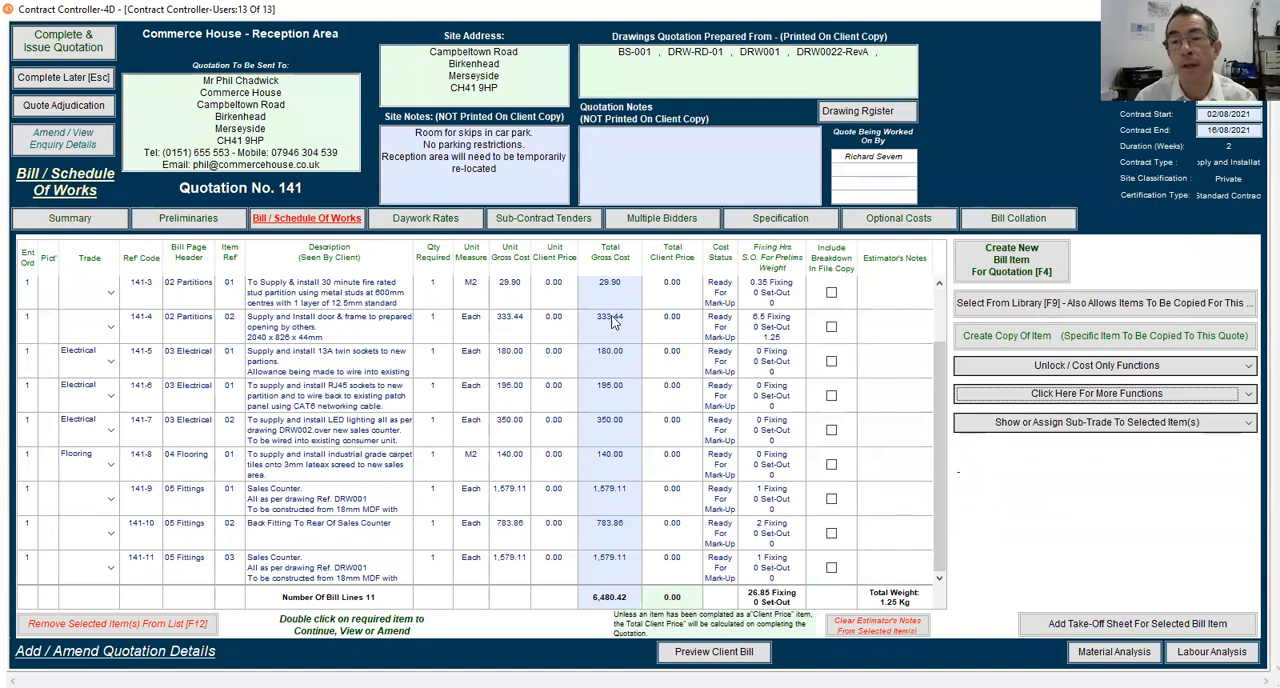
left_click(1002, 272)
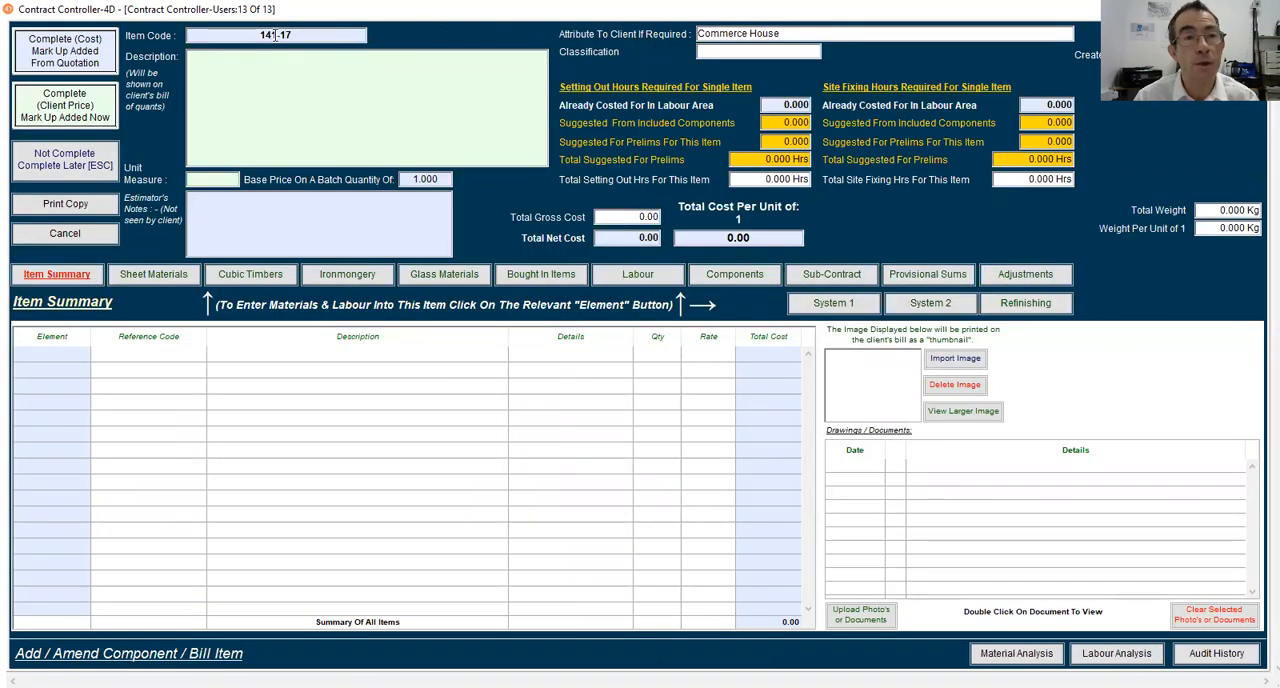
Enter the item description "To supply and install Rear fitting." and correct the spelling of "supply"
left_click(260, 72)
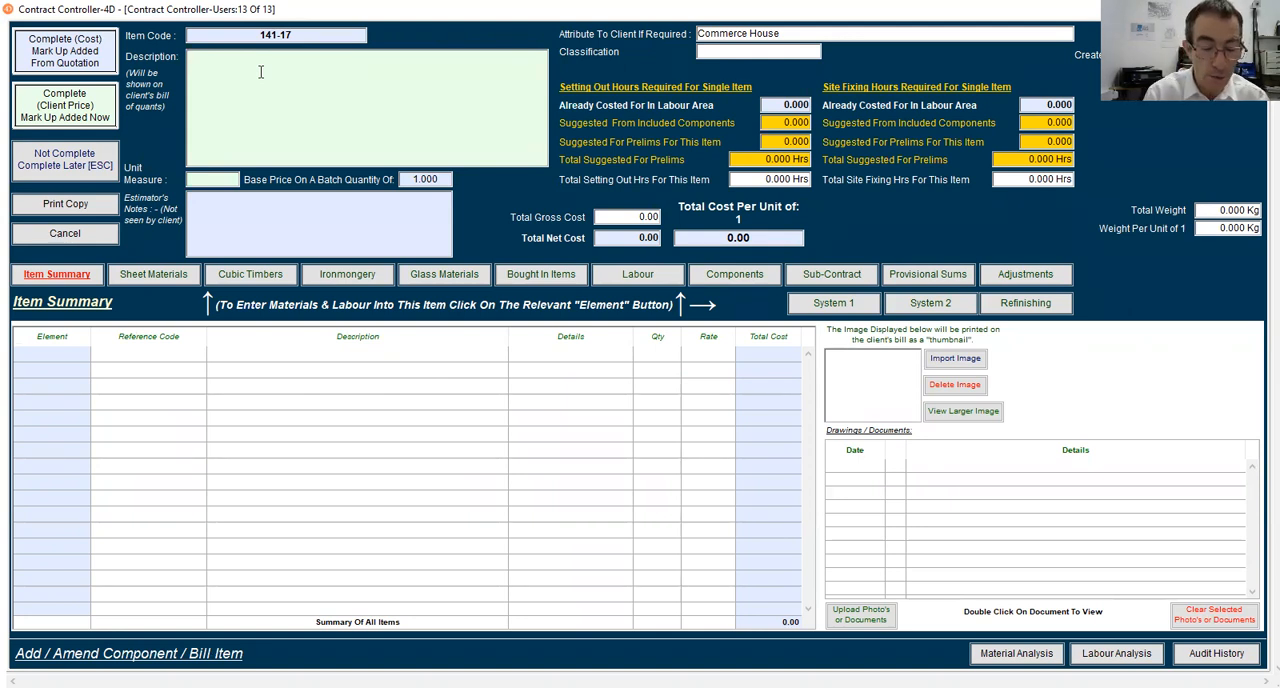
type("T")
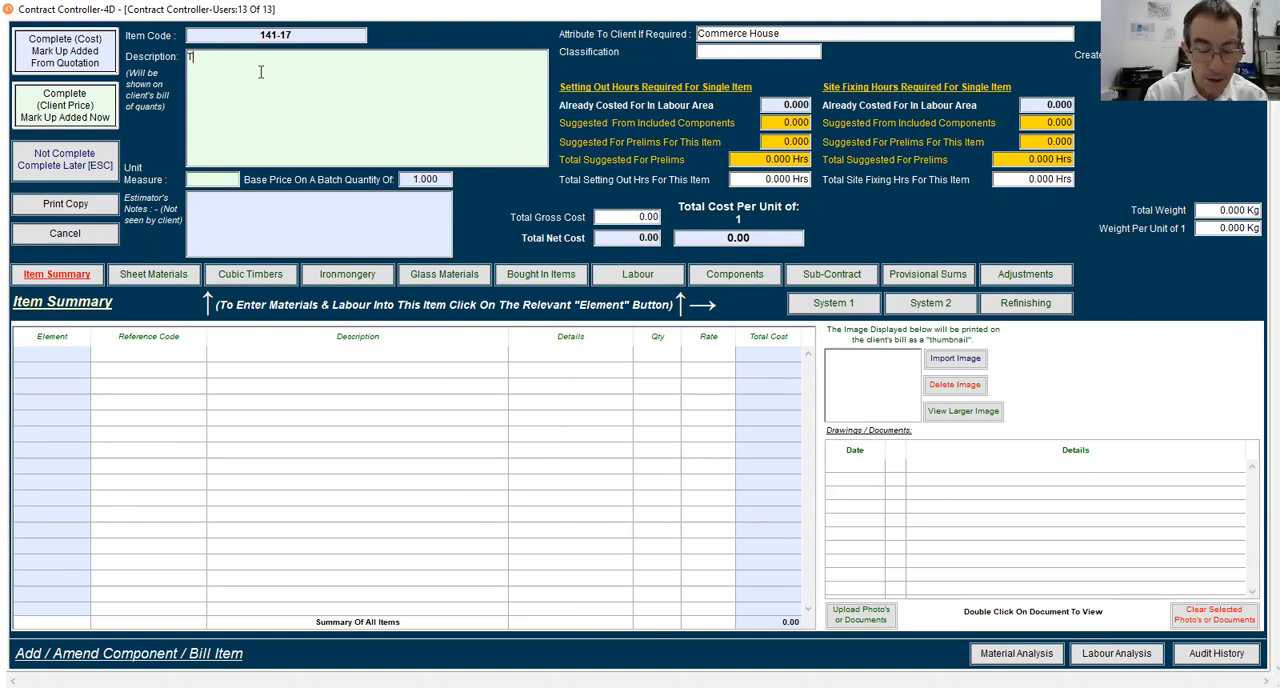
type("o suuply")
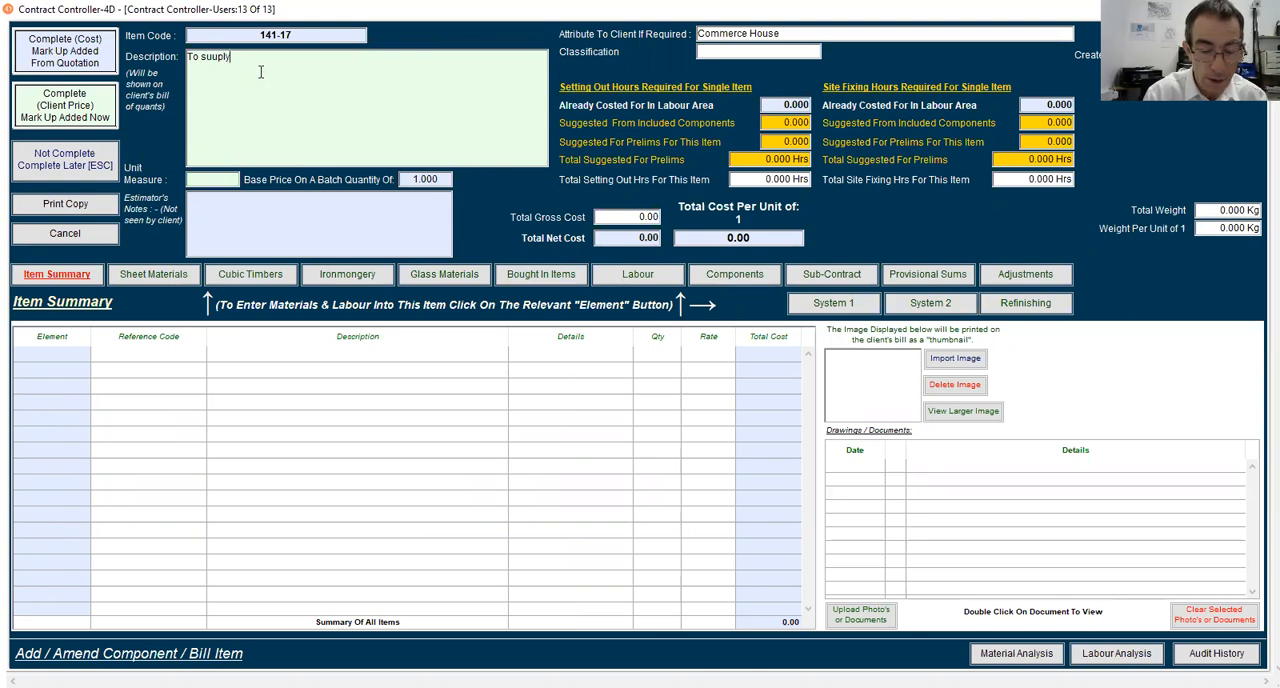
type(" and insta")
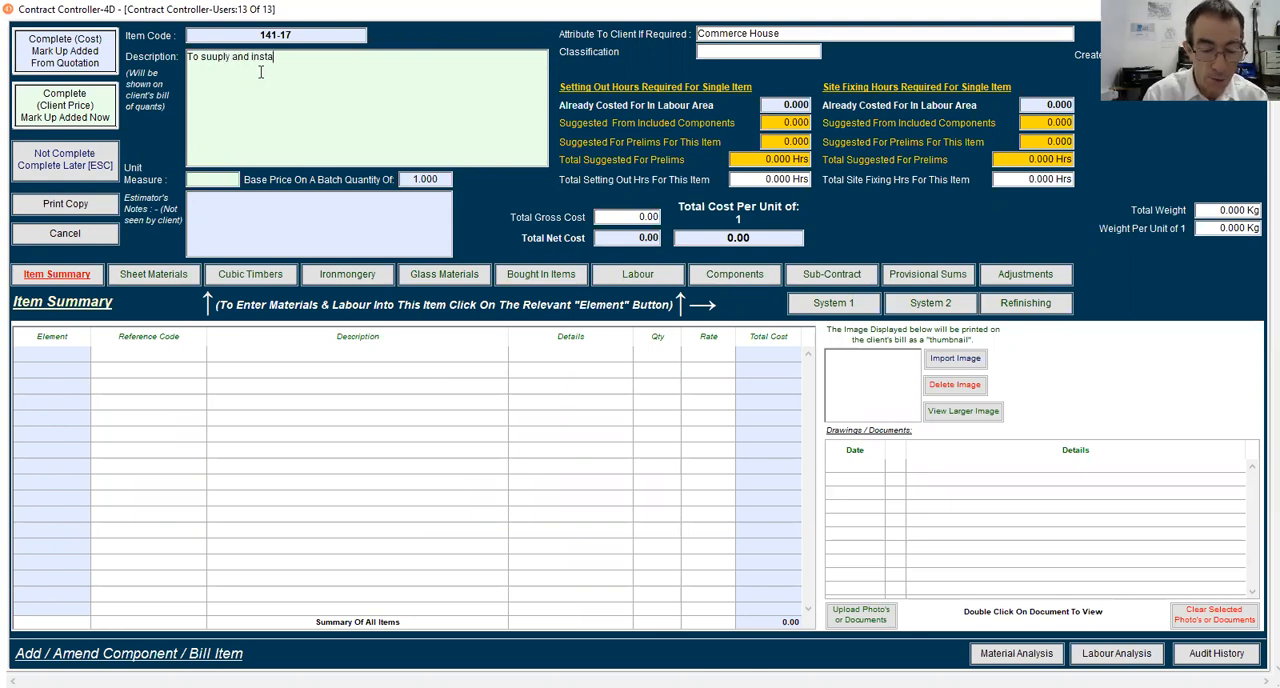
type("ll Rear fittimg")
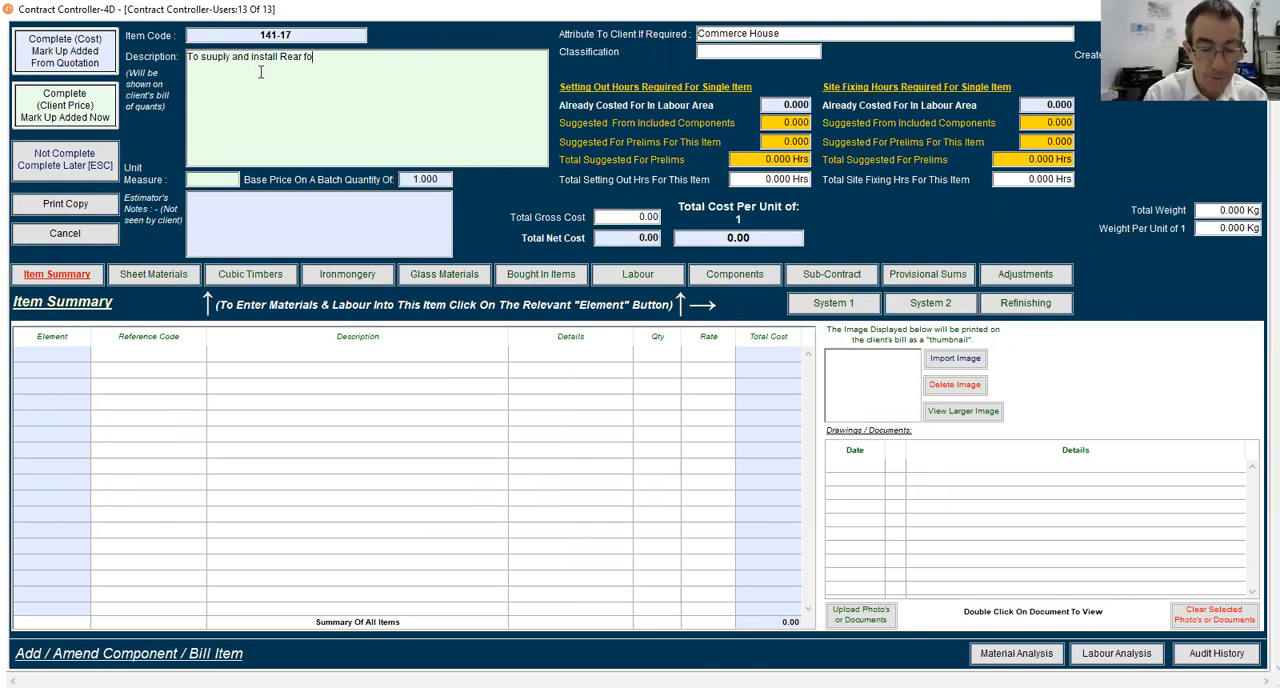
key("BackSpace")
key("BackSpace")
key("BackSpace")
key("BackSpace")
key("BackSpace")
type("tting.")
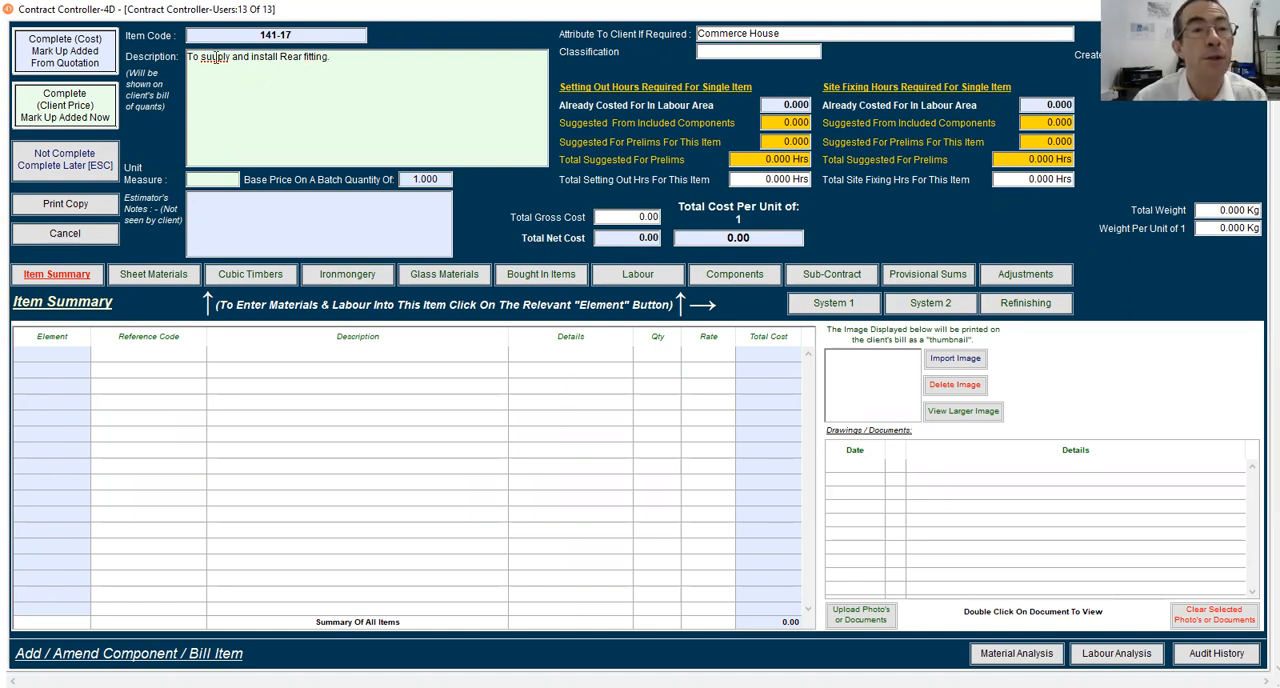
right_click(212, 63)
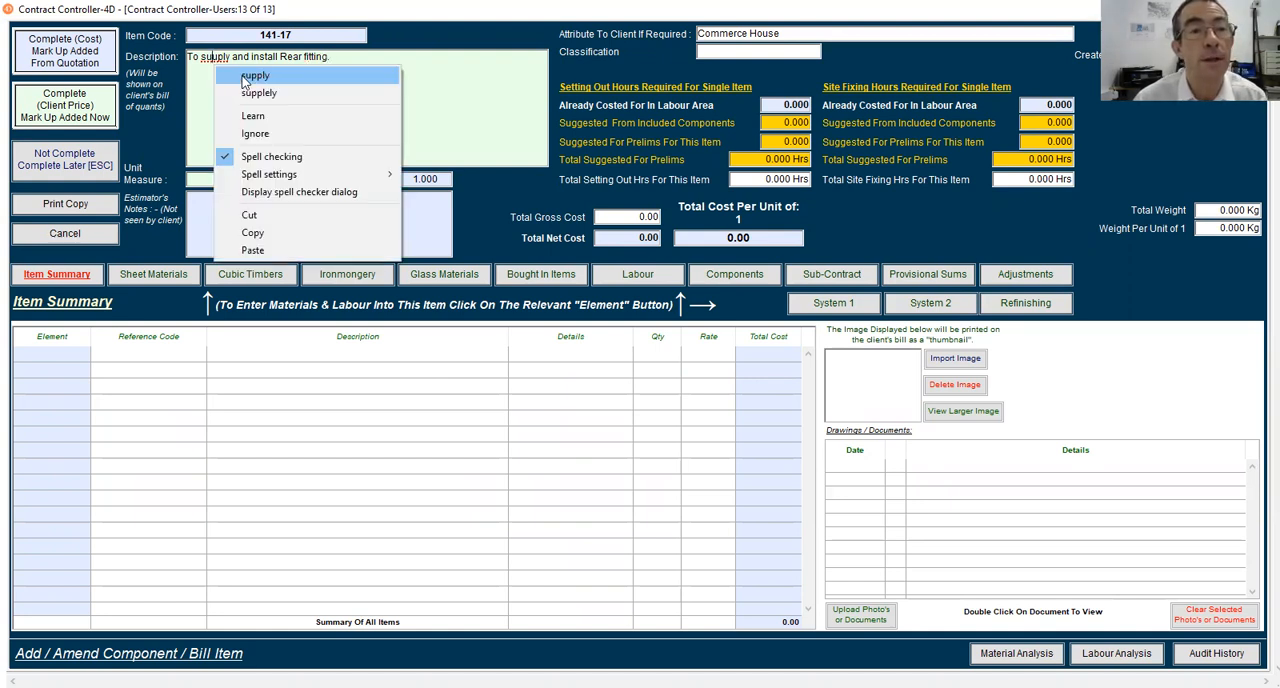
left_click(252, 76)
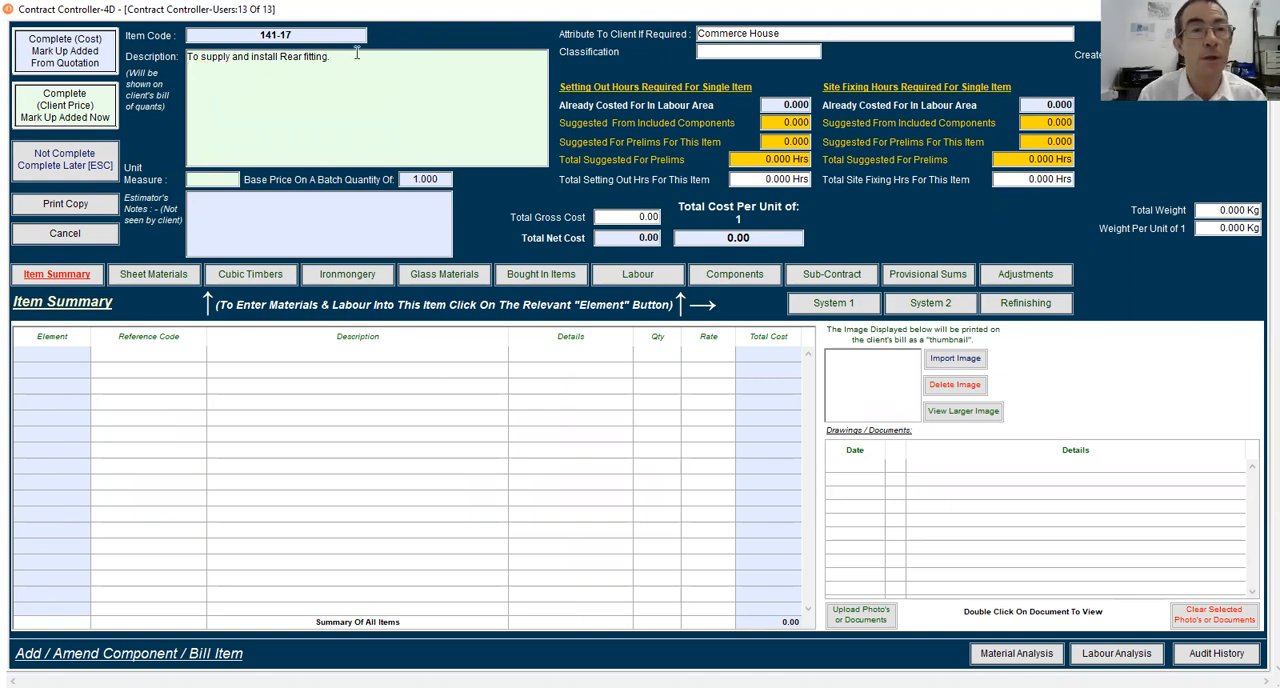
Paste the description's drawing DRW002-RevA, oak veneer, Formica 6890 Summer Oak top and 3 drawer pedestal details, and set the unit measure to Each
type("All as per drawing ref DRW002-RevA All complete with Oak veneered finish to exposed surfaces finished to a high gloss lacquer. Counter top to be finished with Formica Laminate Ref 6890 Summer Oak. Allowance being made a 1 No 3 drawer pedestal unit complete with lockable top drawer.")
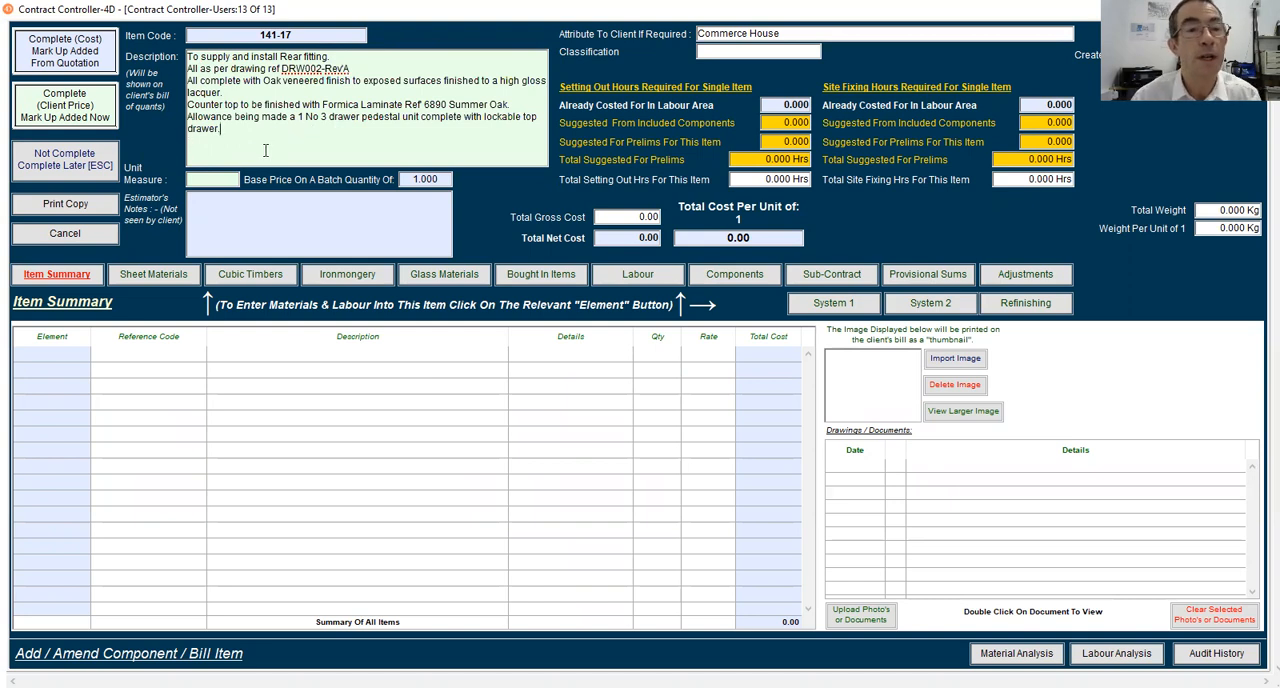
left_click(203, 186)
key("Return")
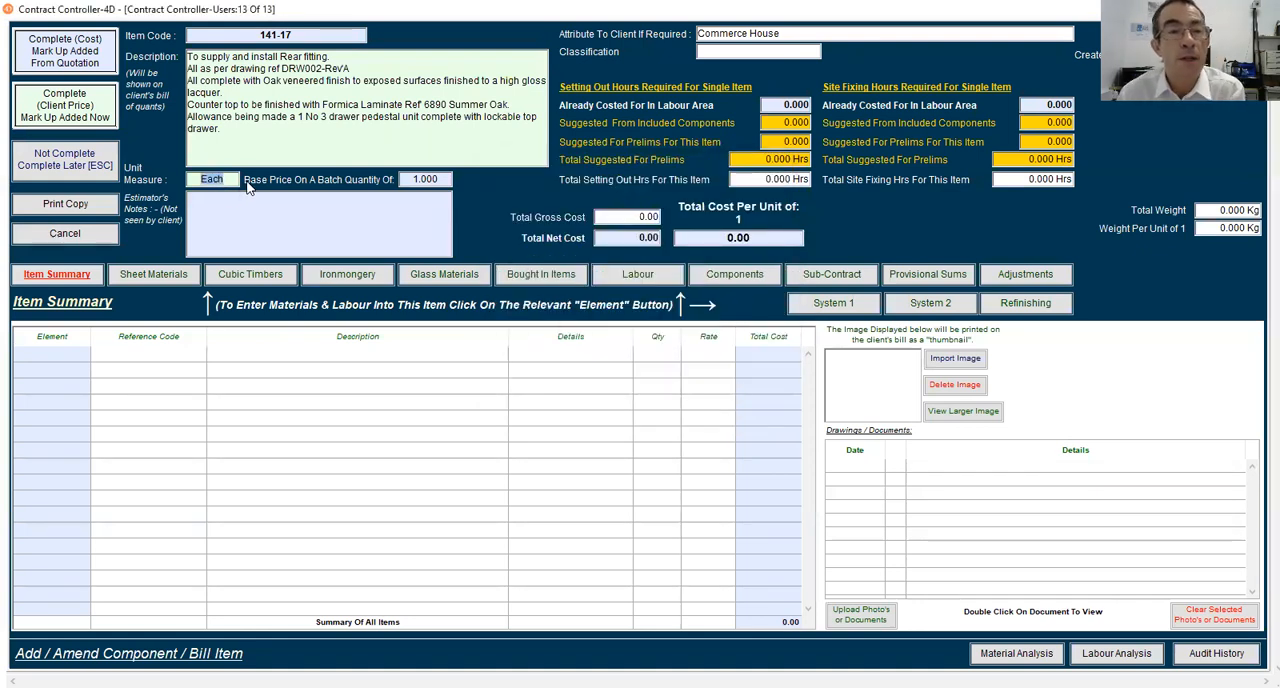
Try a base price batch quantity of 5 and set it back to 1
left_click(430, 179)
type("5")
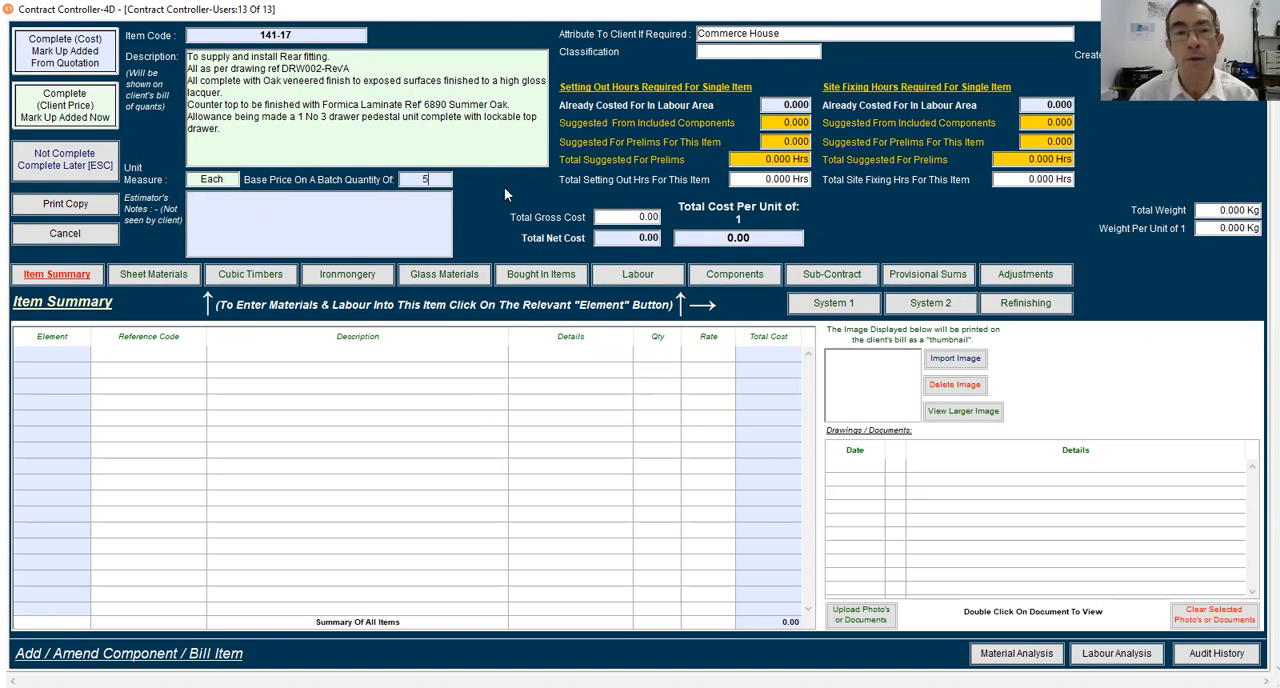
left_click_drag(430, 178, 387, 174)
type("1")
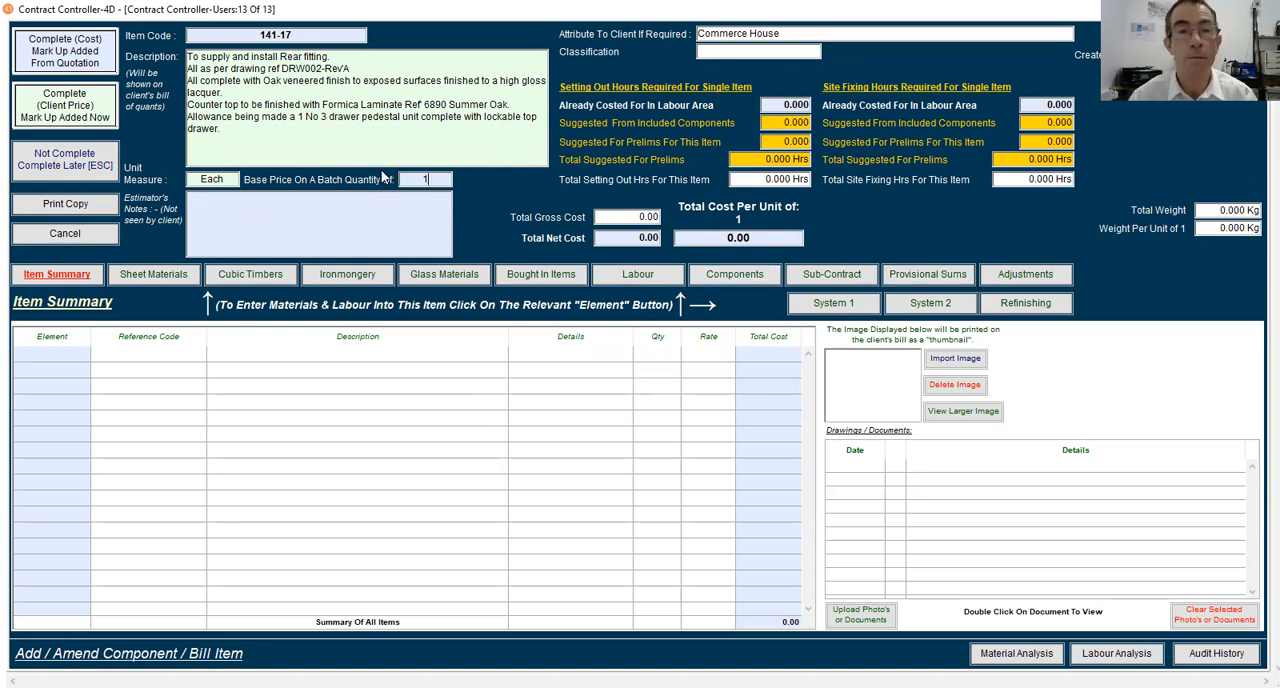
Enter "Notes here." as the estimator's note for the item
left_click(356, 240)
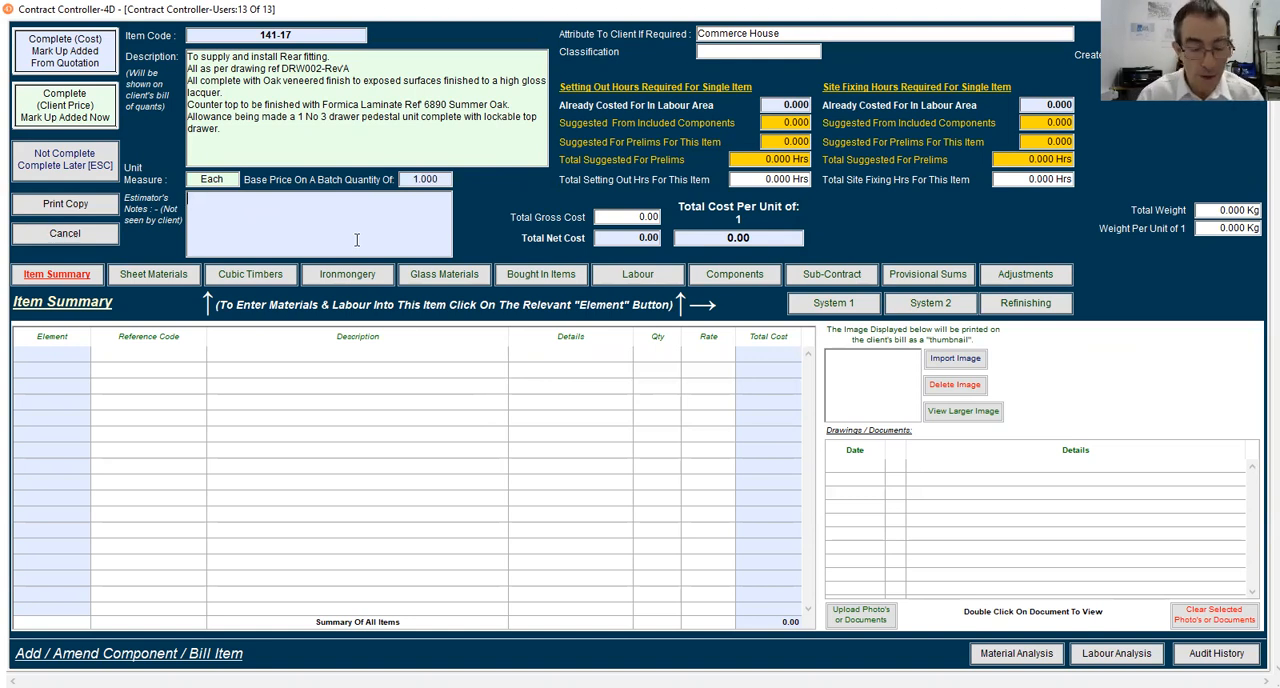
type("Notes")
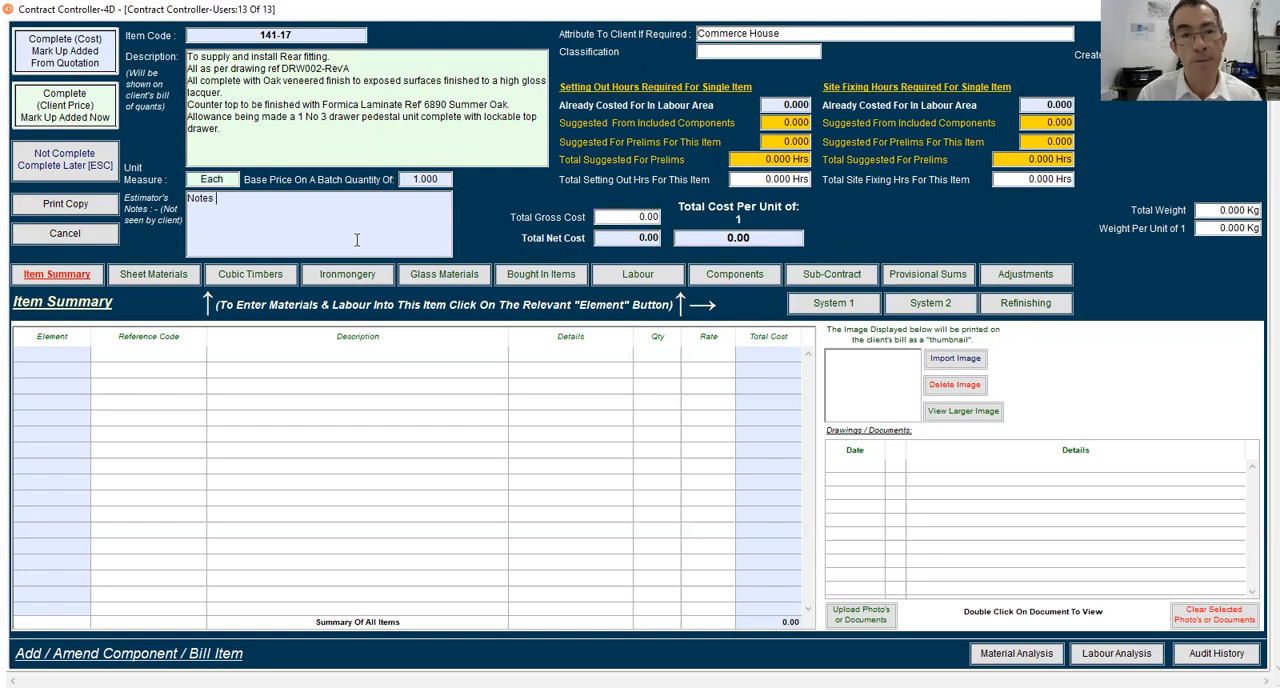
type("here.")
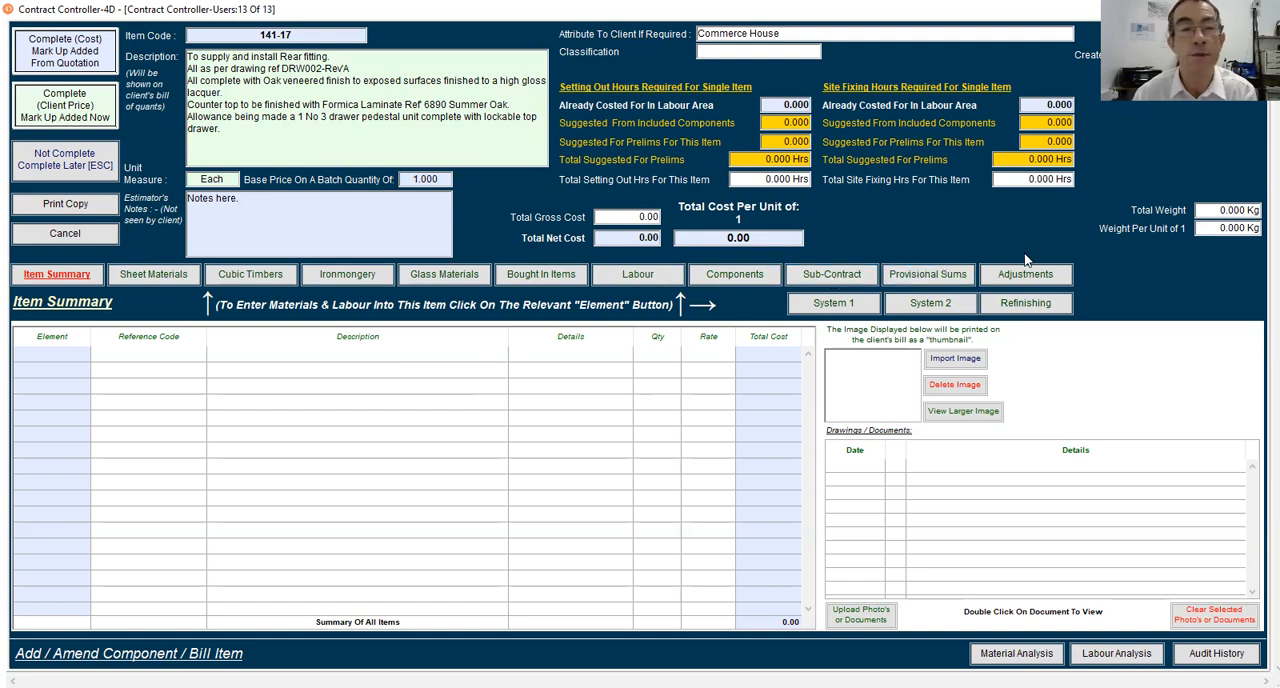
Add a sheet material line using MDF18STD-01, MDF Standard 2440 x 1220 x 18, found in the library with the code MDF@
left_click(156, 276)
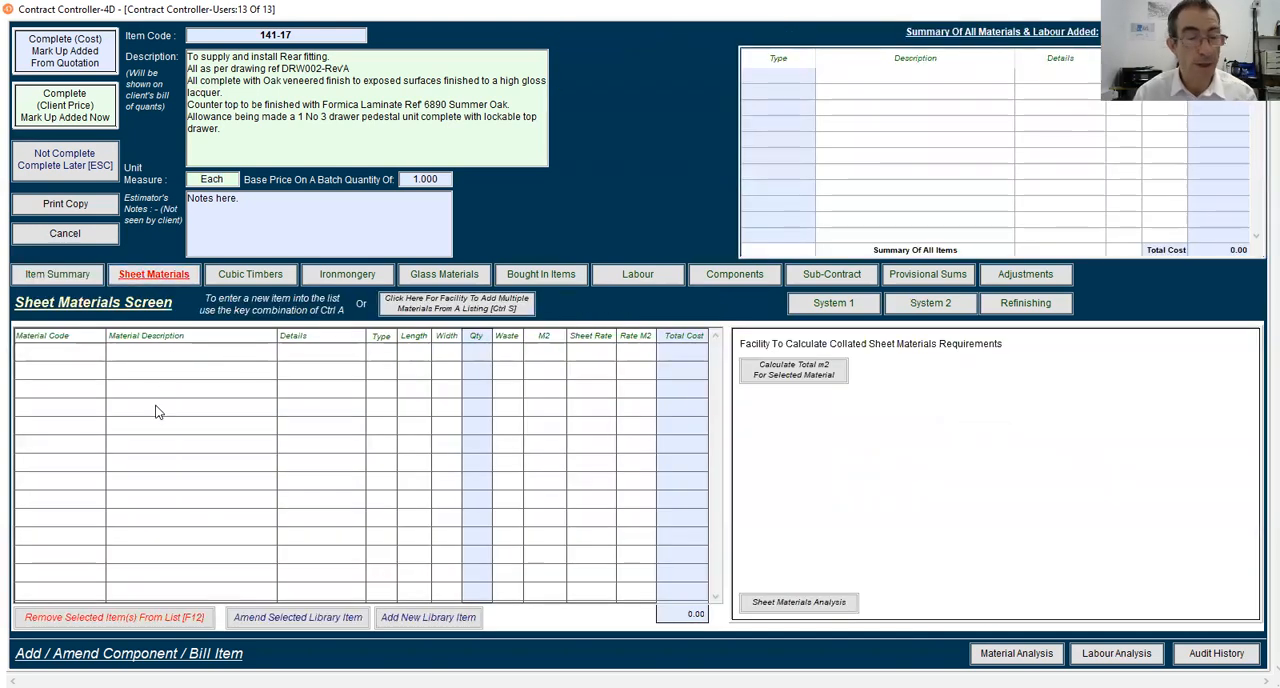
key("ctrl+a")
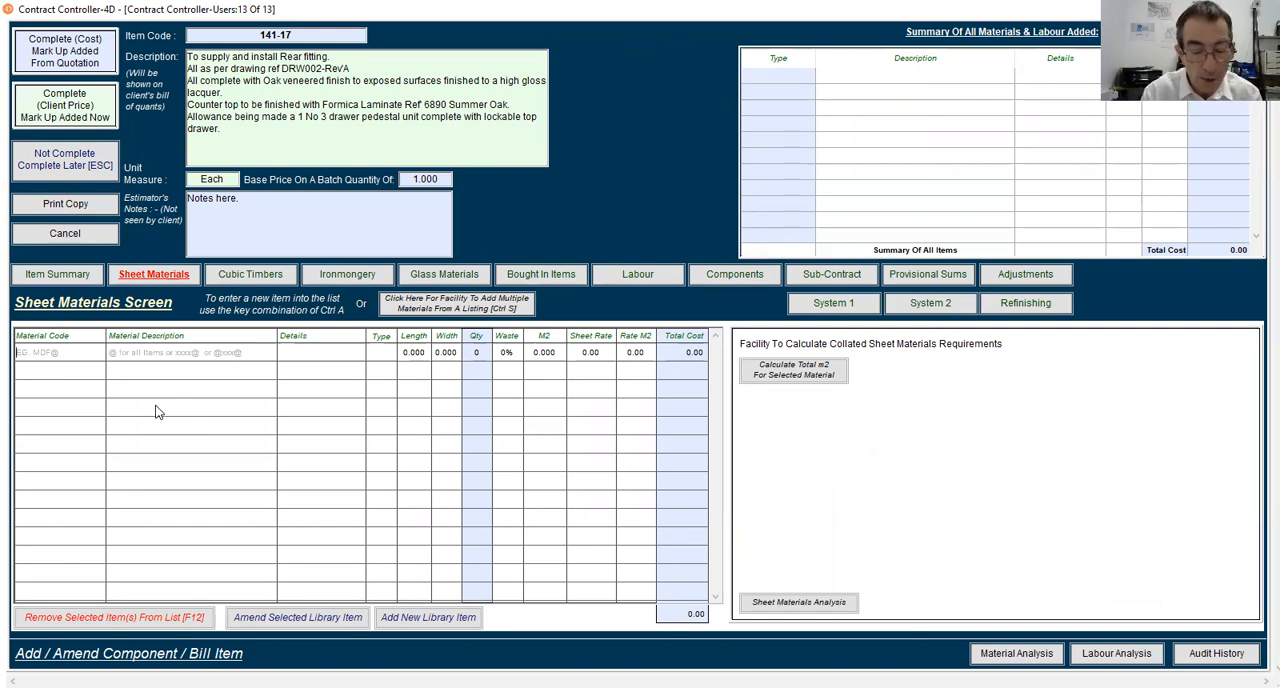
type("MDF")
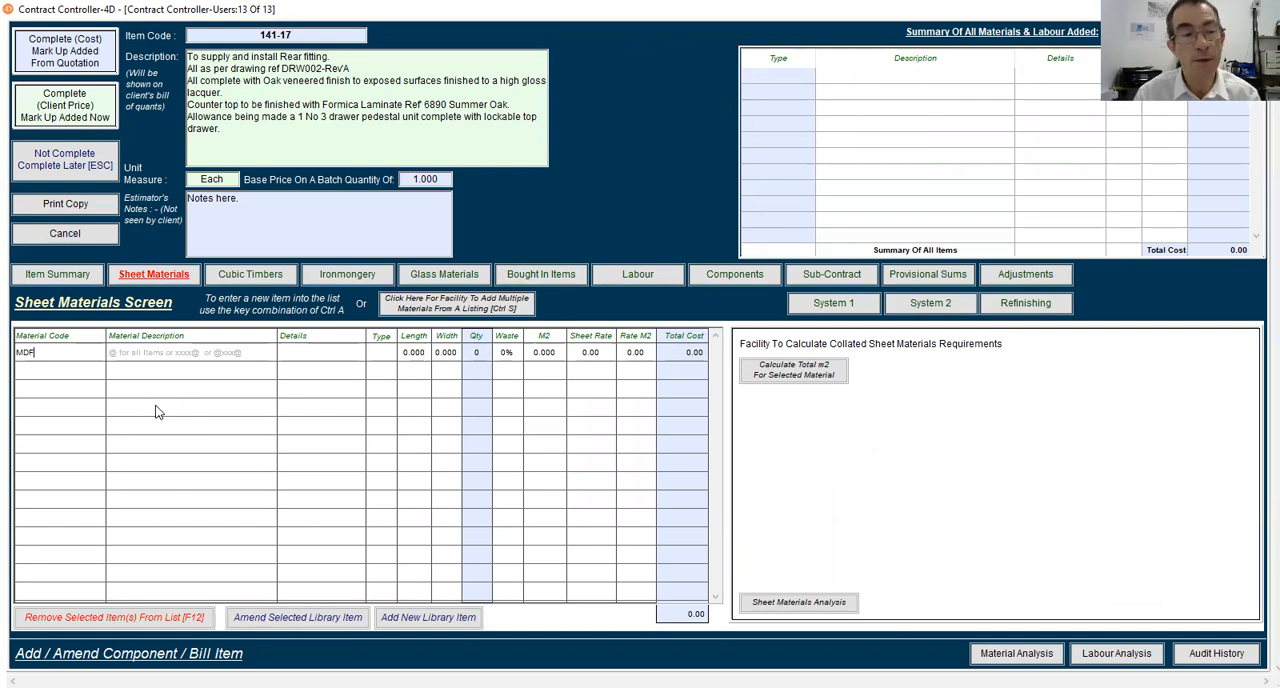
type("@")
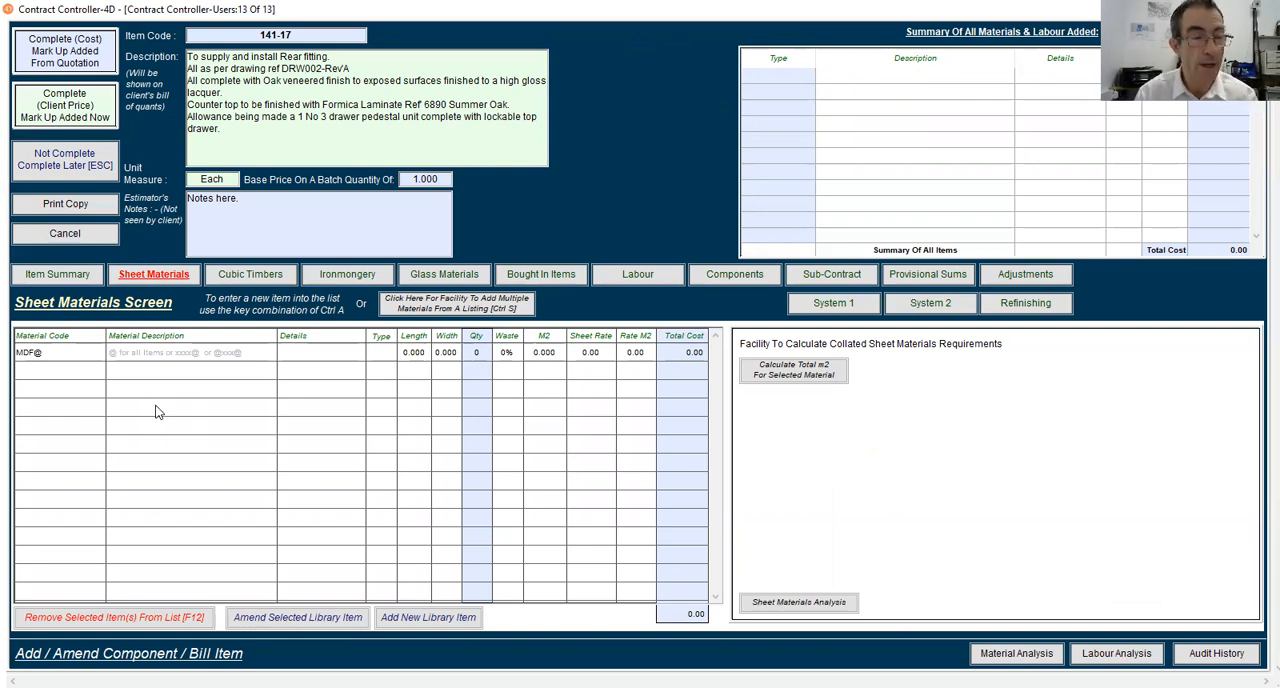
key("Return")
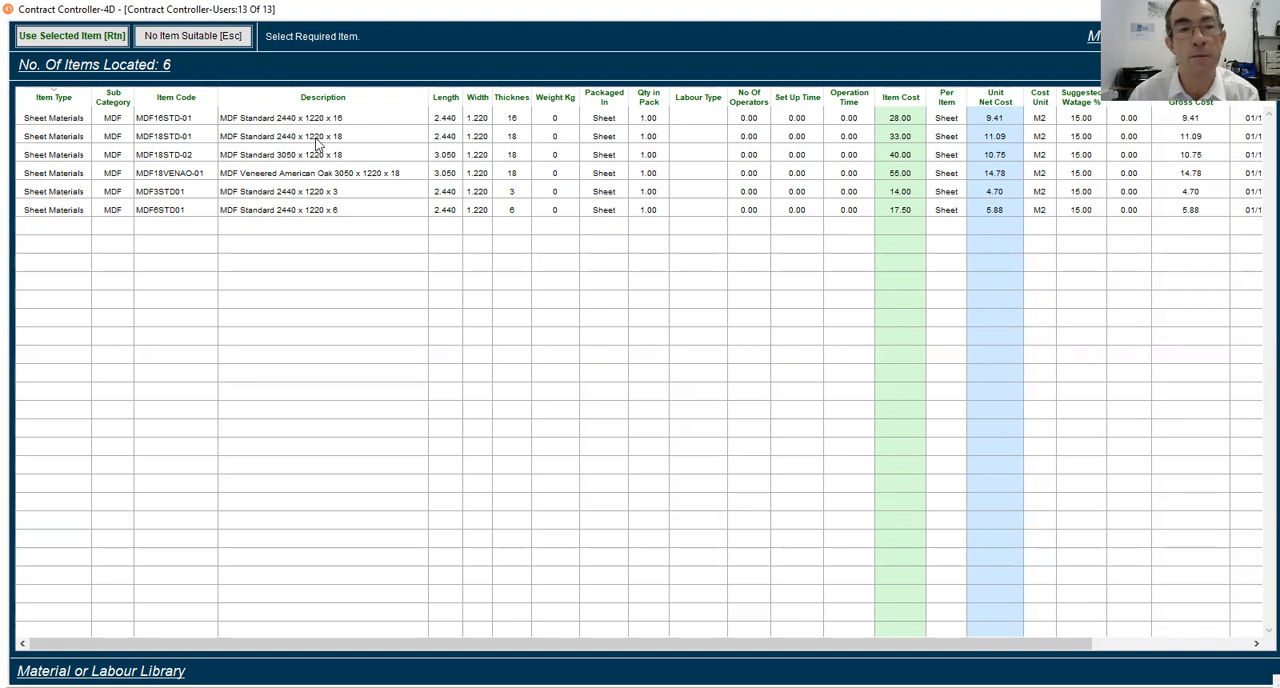
left_click(278, 139)
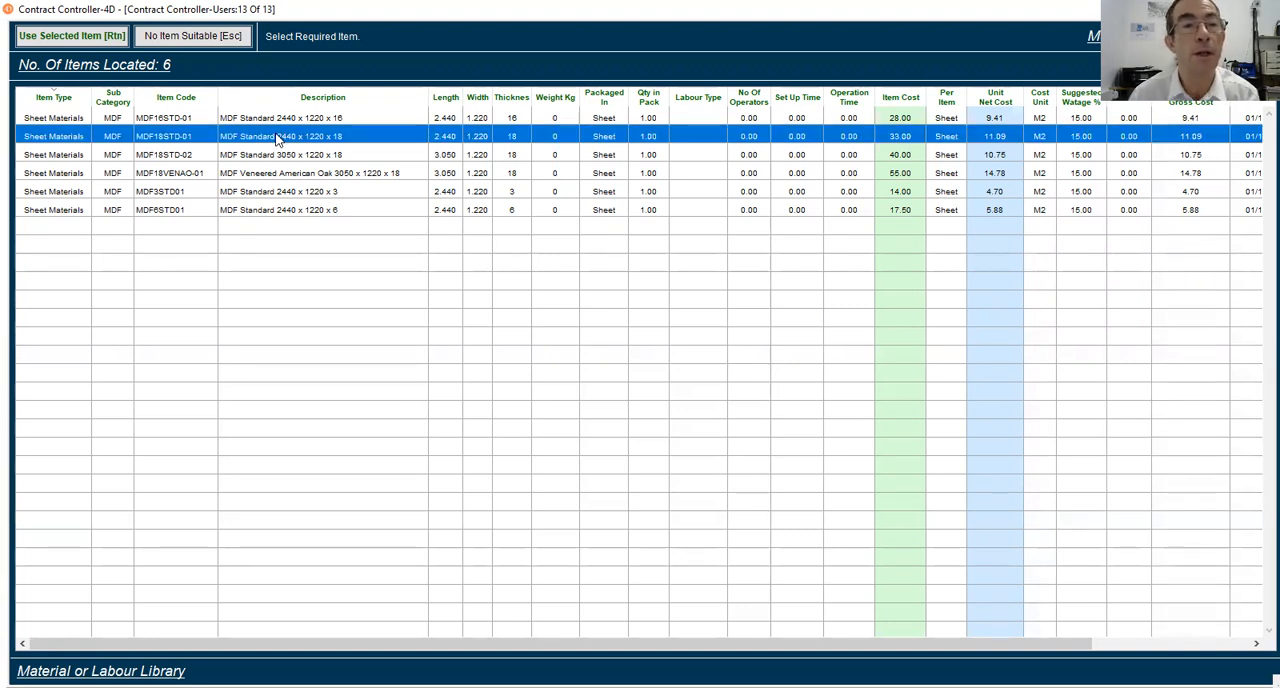
left_click(58, 37)
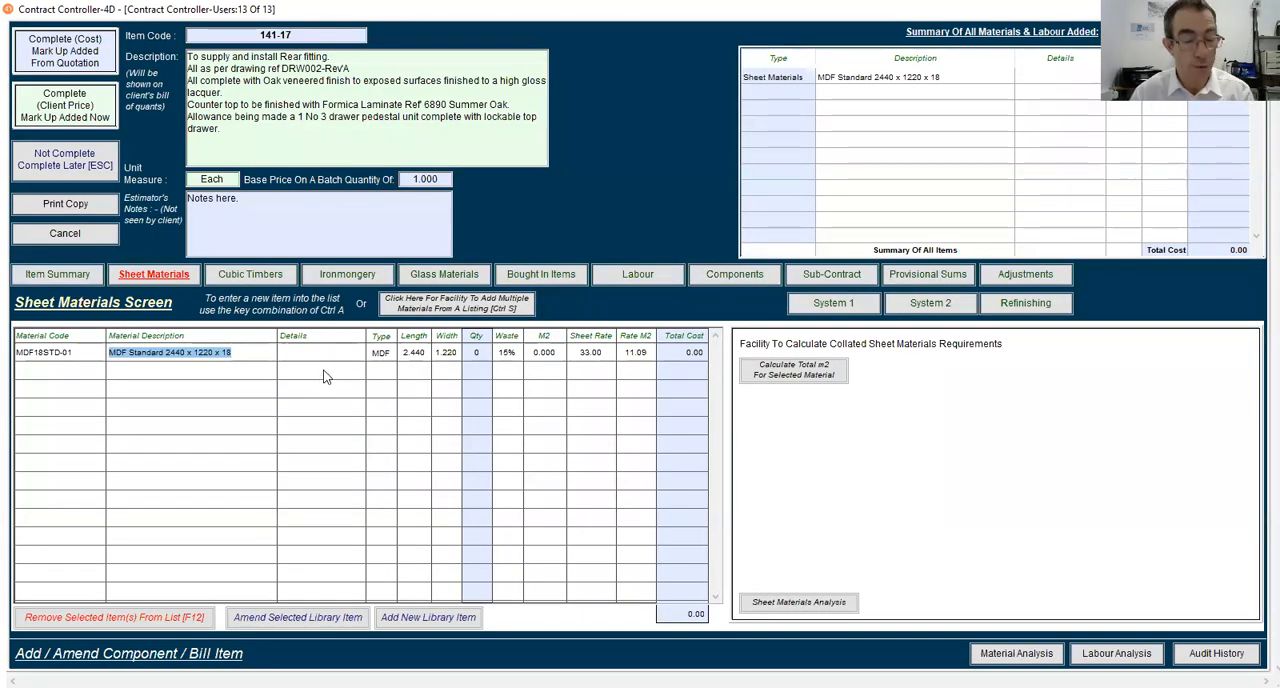
Label the MDF line "Top Panel" and give it a length of 1.2, a width of 0.55 and a quantity of 1
key("Tab")
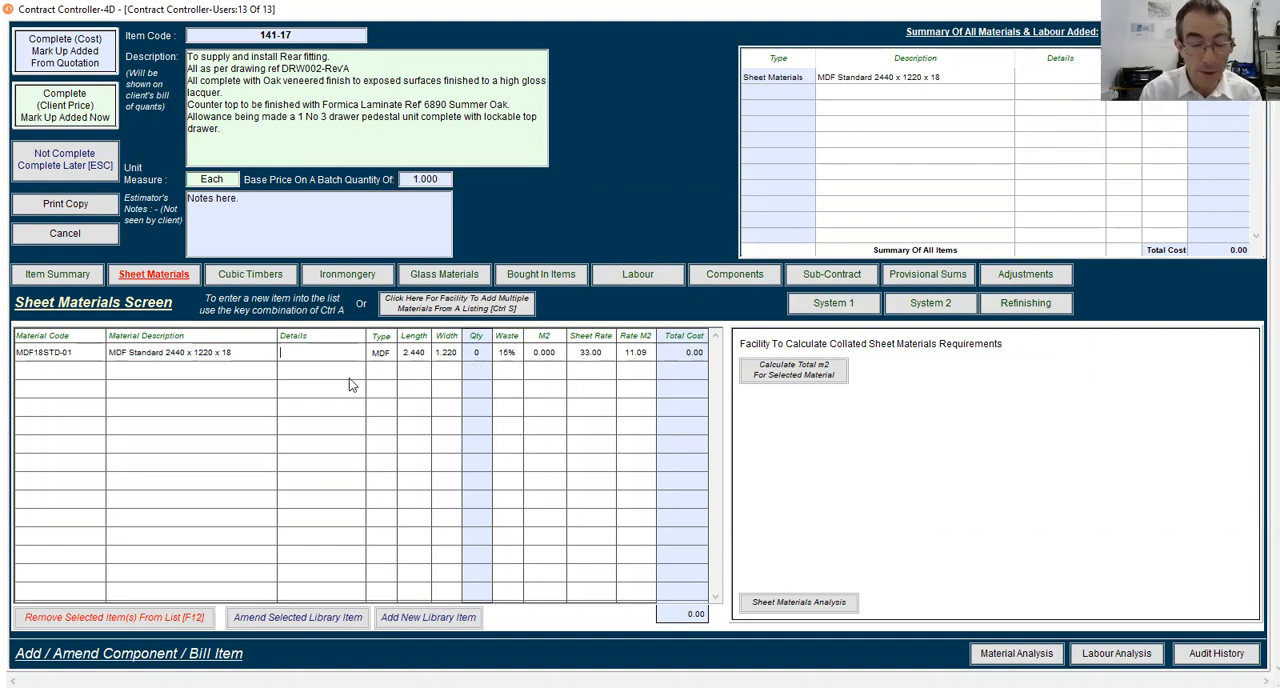
type("Top Panel")
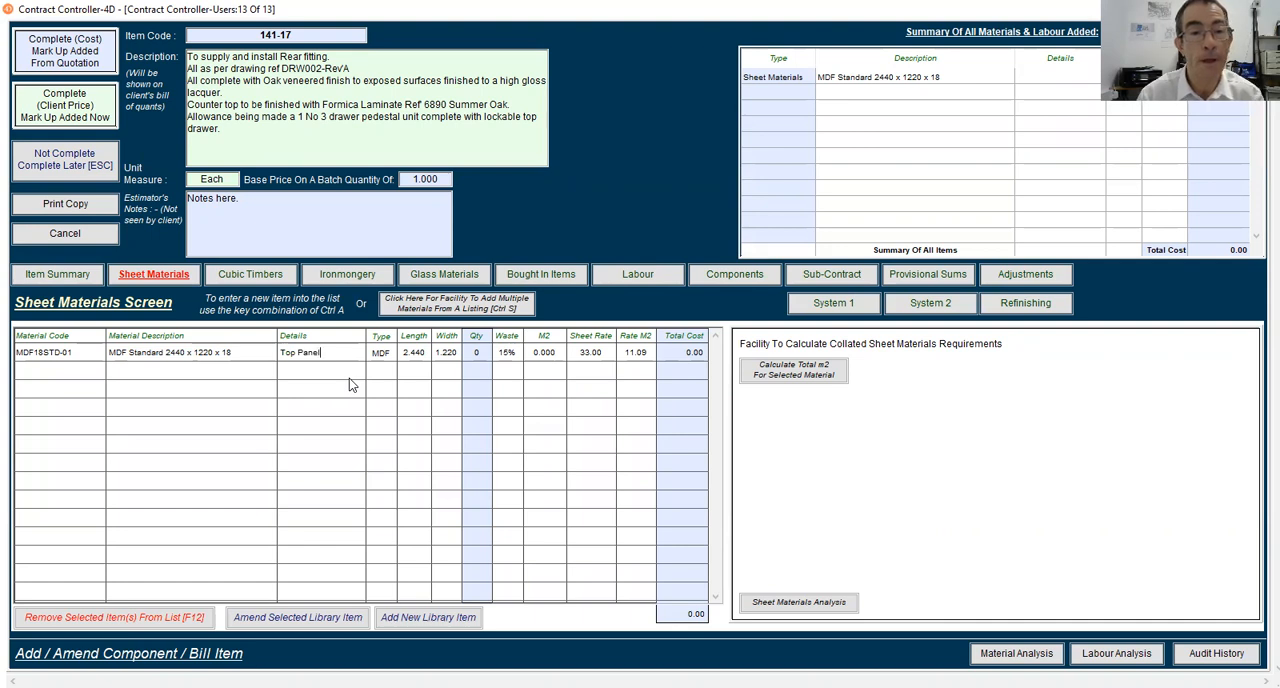
key("Tab")
type("1.2")
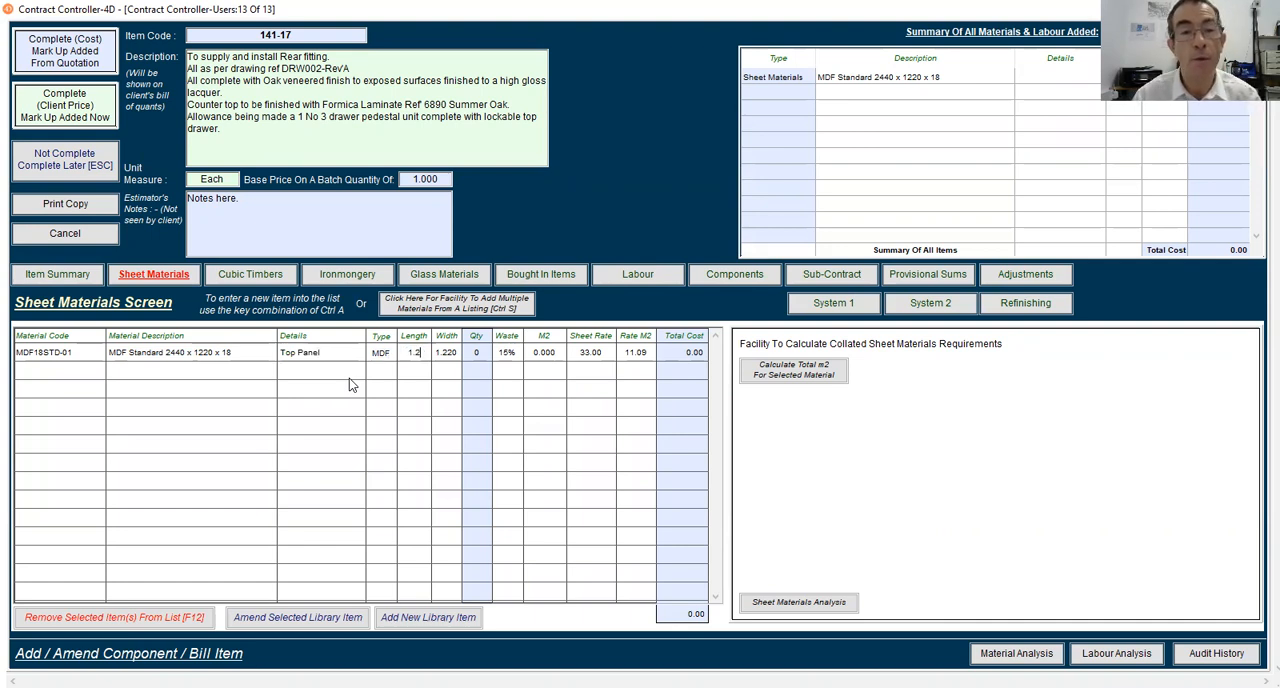
key("Tab")
type("0.55")
key("Tab")
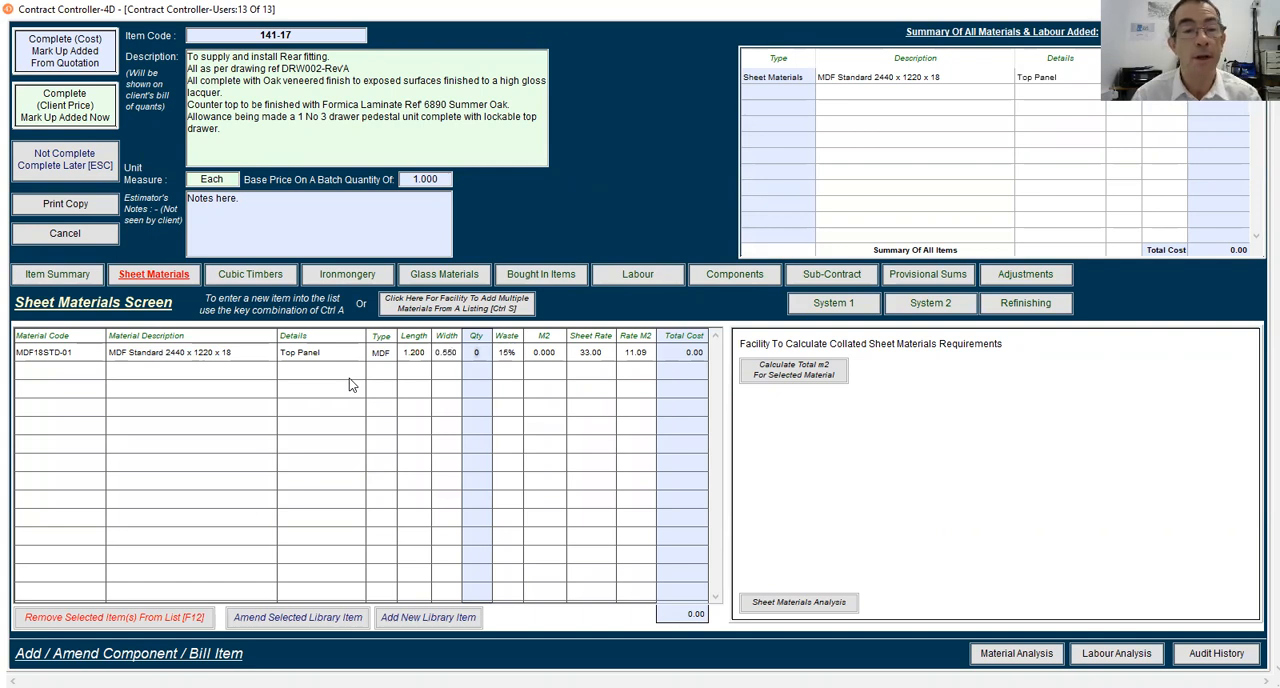
type("1")
key("Tab")
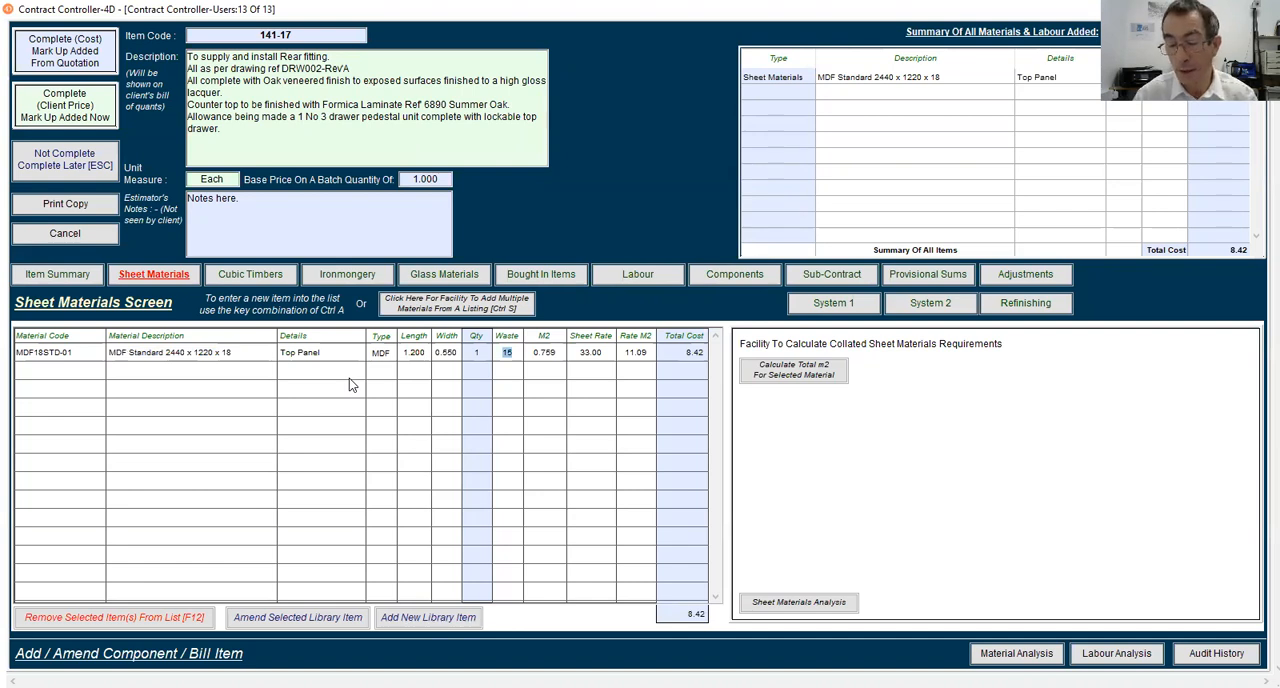
Set the Top Panel's waste allowance to 20% and keep its suggested rate
type("20")
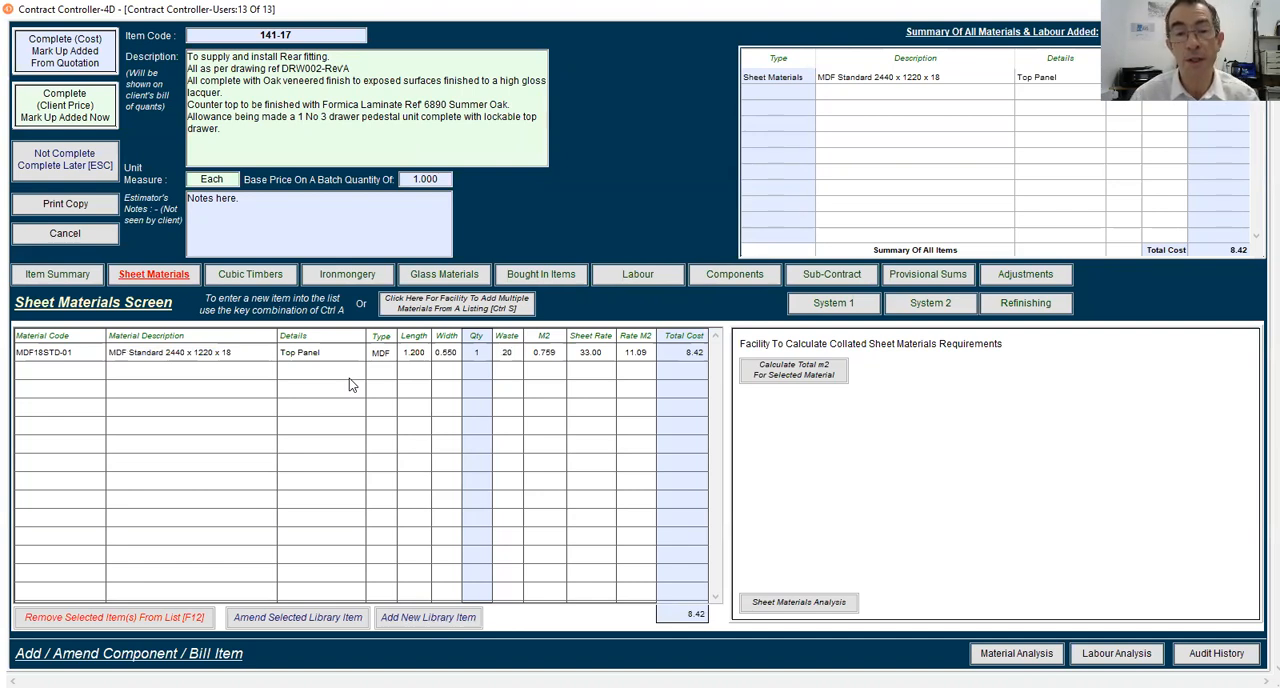
key("Tab")
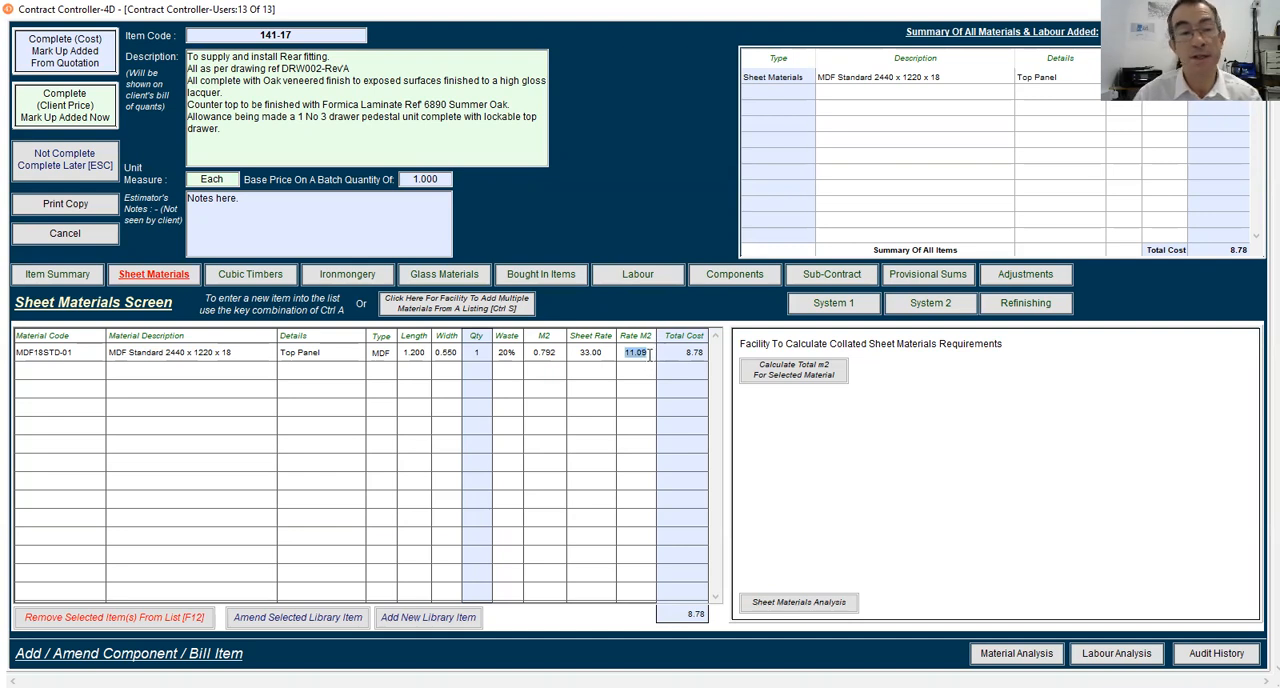
left_click(247, 500)
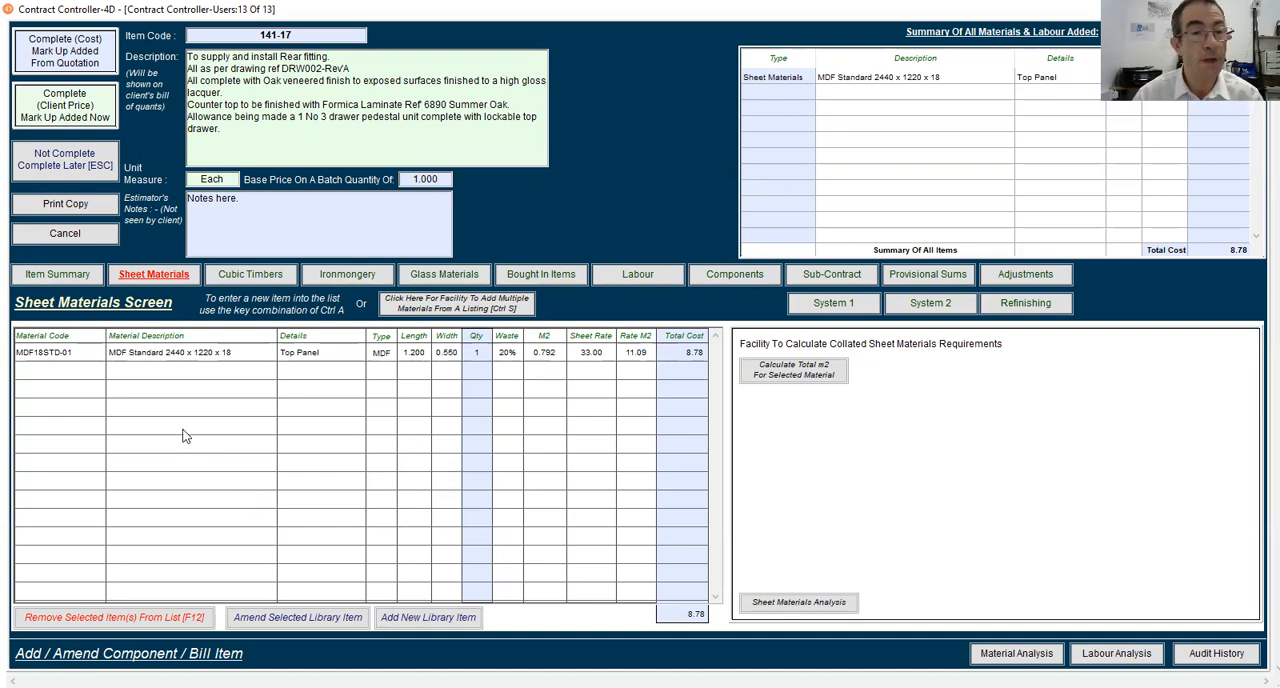
Add another sheet material line using MDF18STD-01, MDF Standard 2440 x 1220 x 18, found in the library with the code mdf18@
key("ctrl+a")
type("mdf18@")
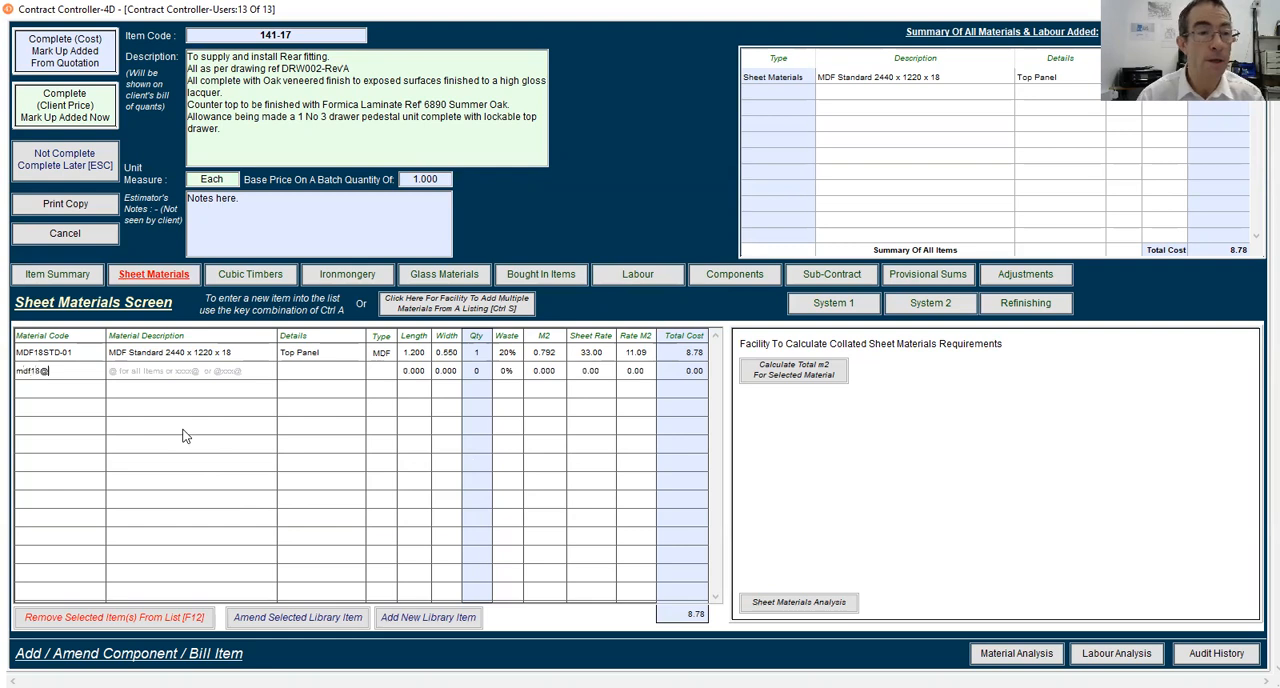
key("Return")
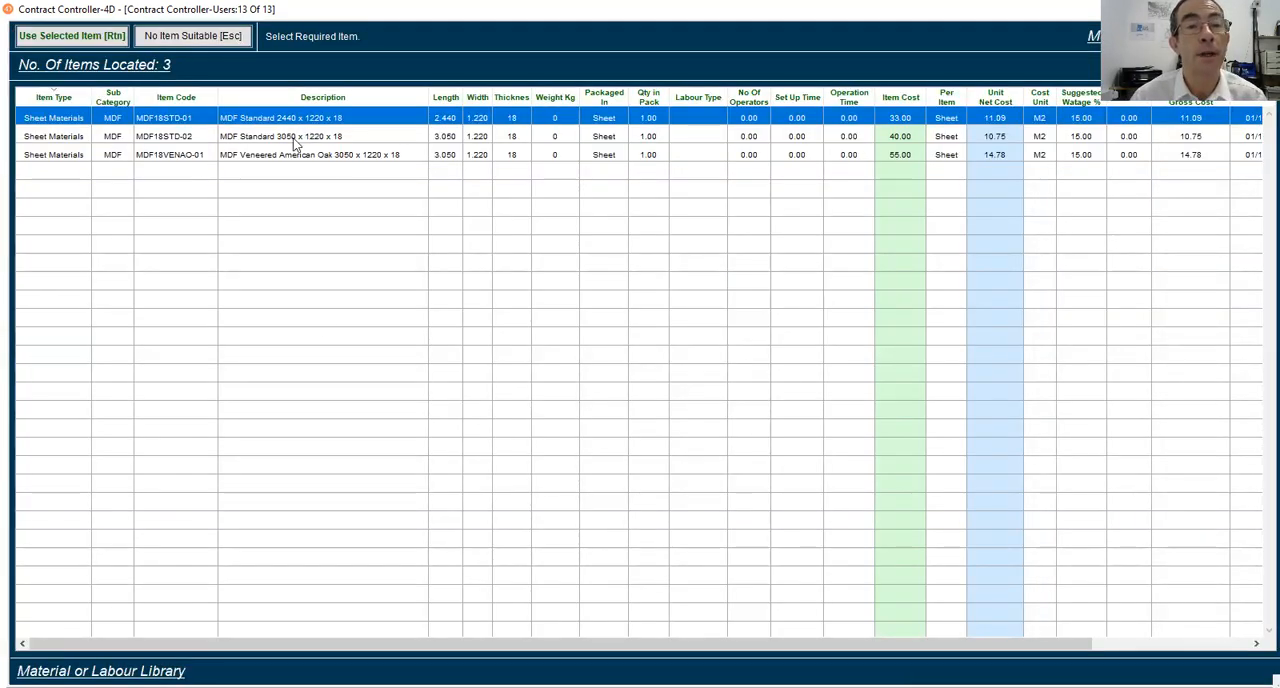
left_click(104, 34)
Label the second 18 mm MDF line "Total Sheets" in its details
left_click(300, 371)
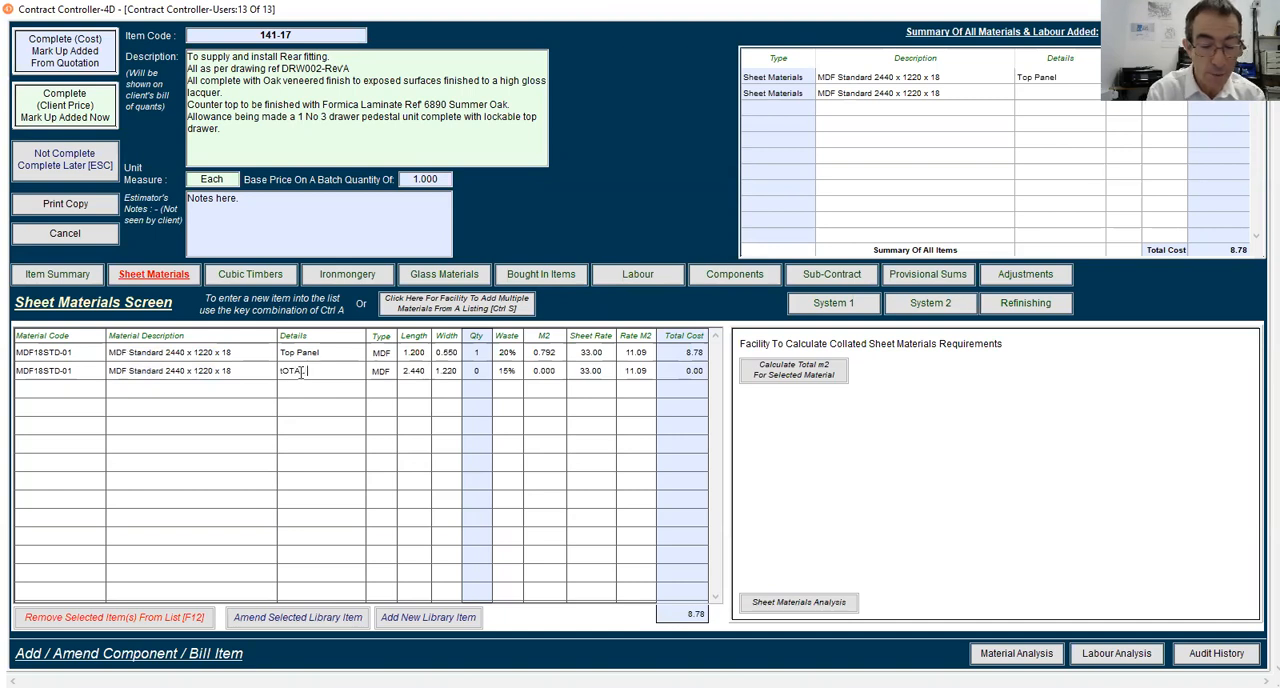
type("h")
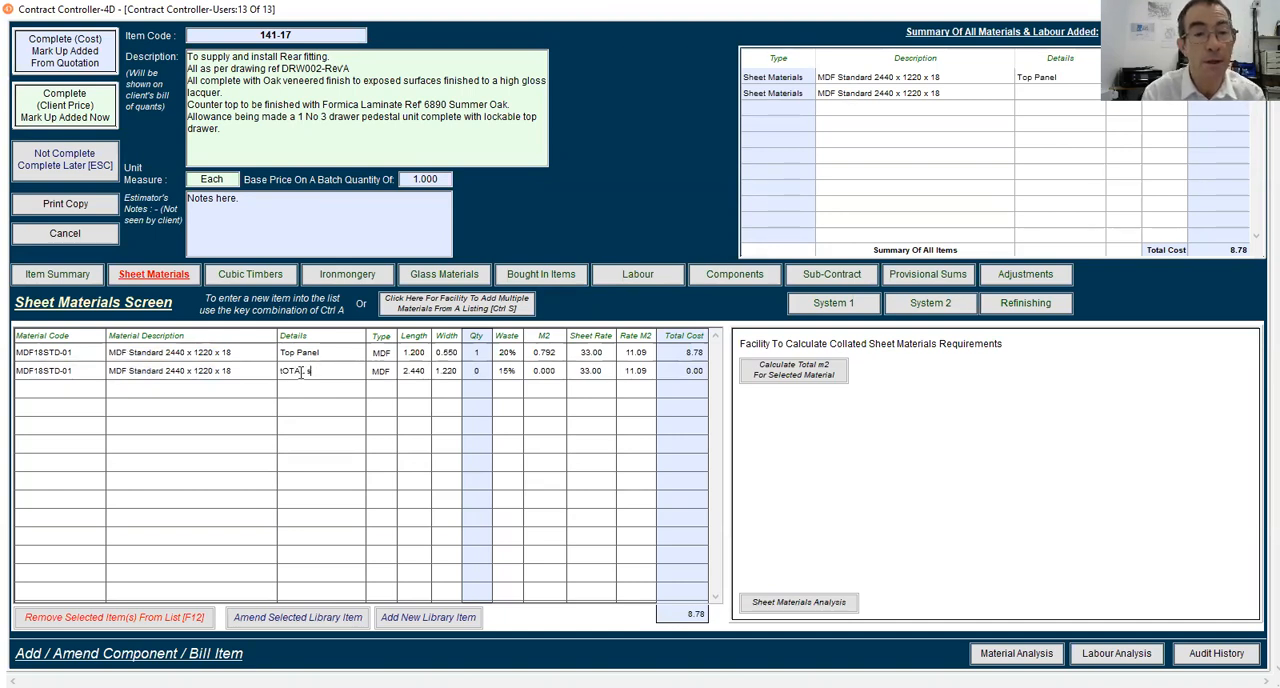
key("BackSpace")
key("BackSpace")
key("BackSpace")
key("BackSpace")
type("Topeets")
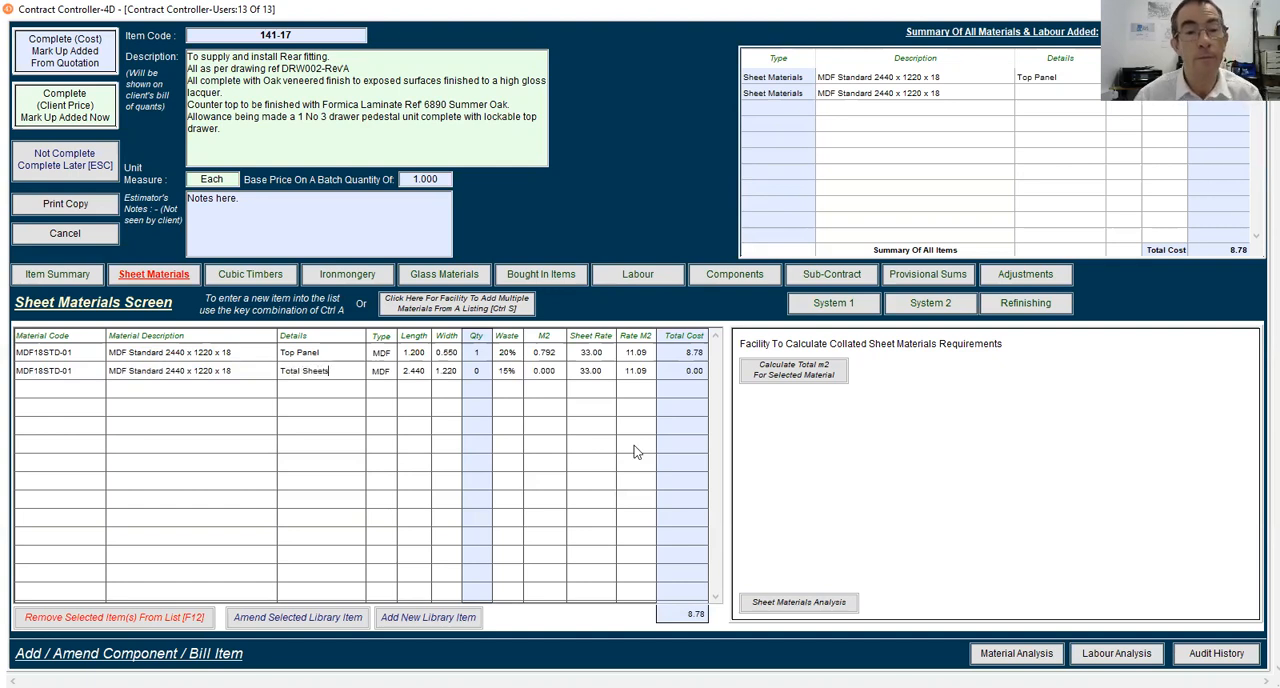
Give the 18 mm Total Sheets line a quantity of 5 and a waste allowance of 0%, keeping the full sheet dimensions
key("Tab")
key("Tab")
key("Tab")
key("Tab")
type("5")
key("Tab")
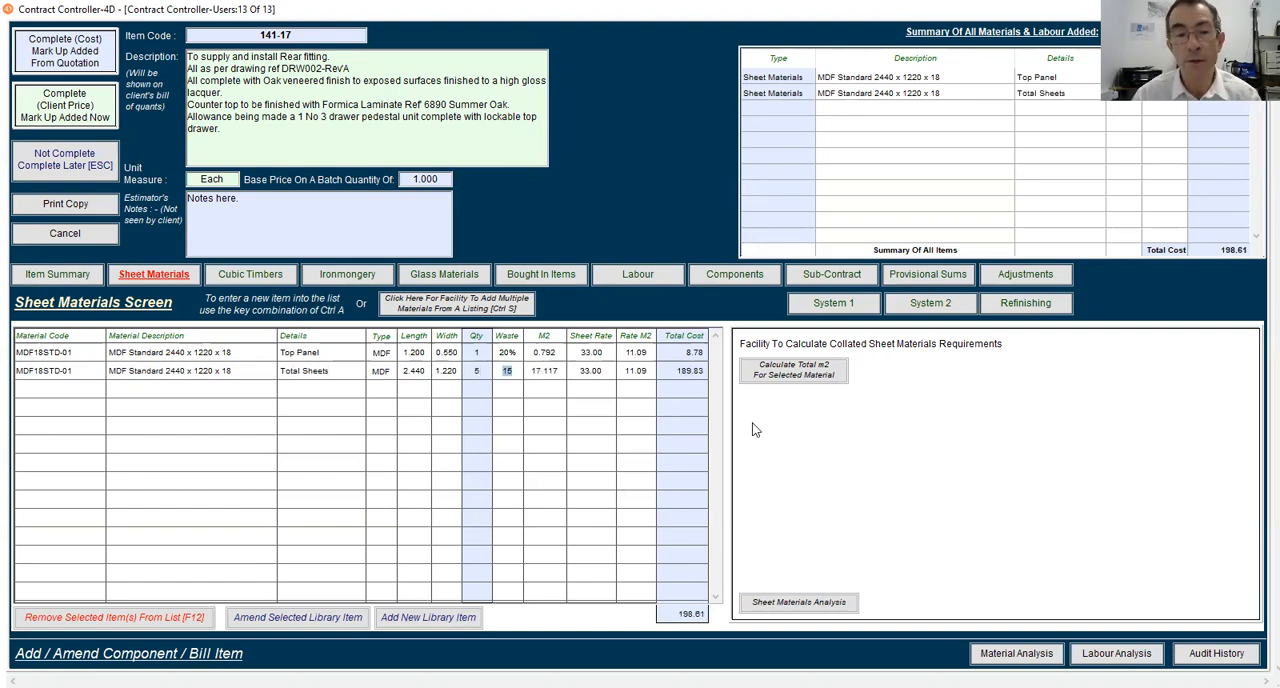
type("0")
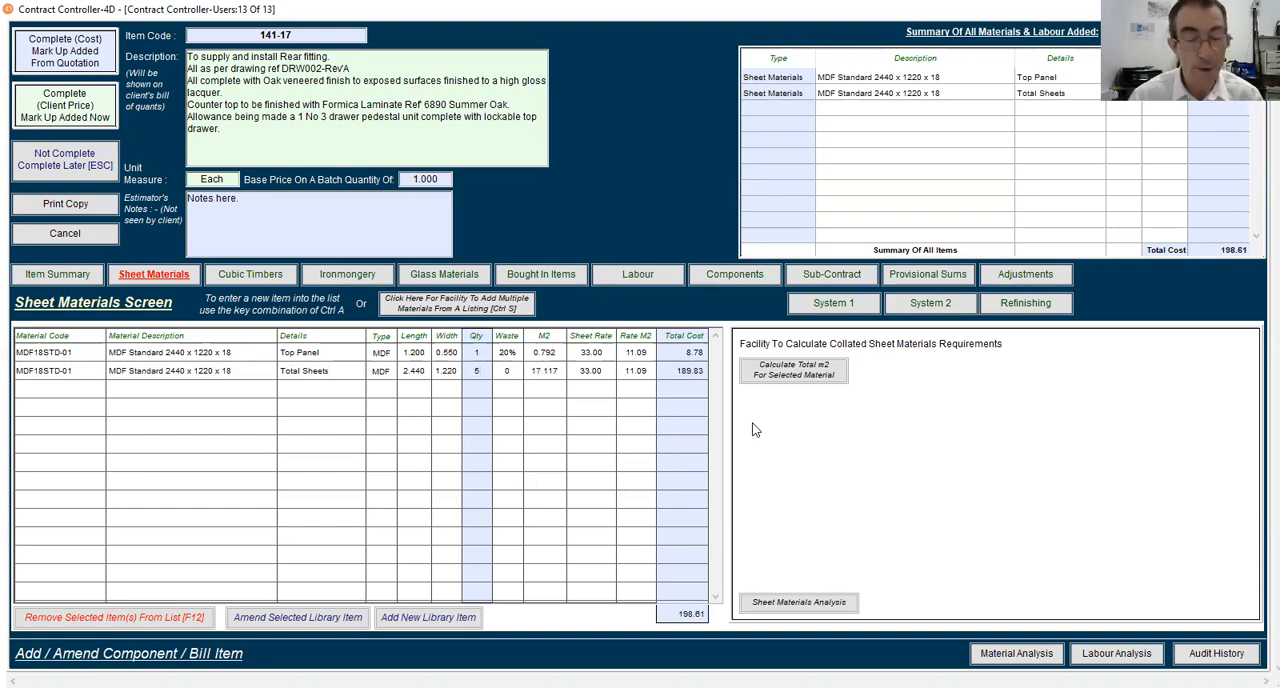
key("Tab")
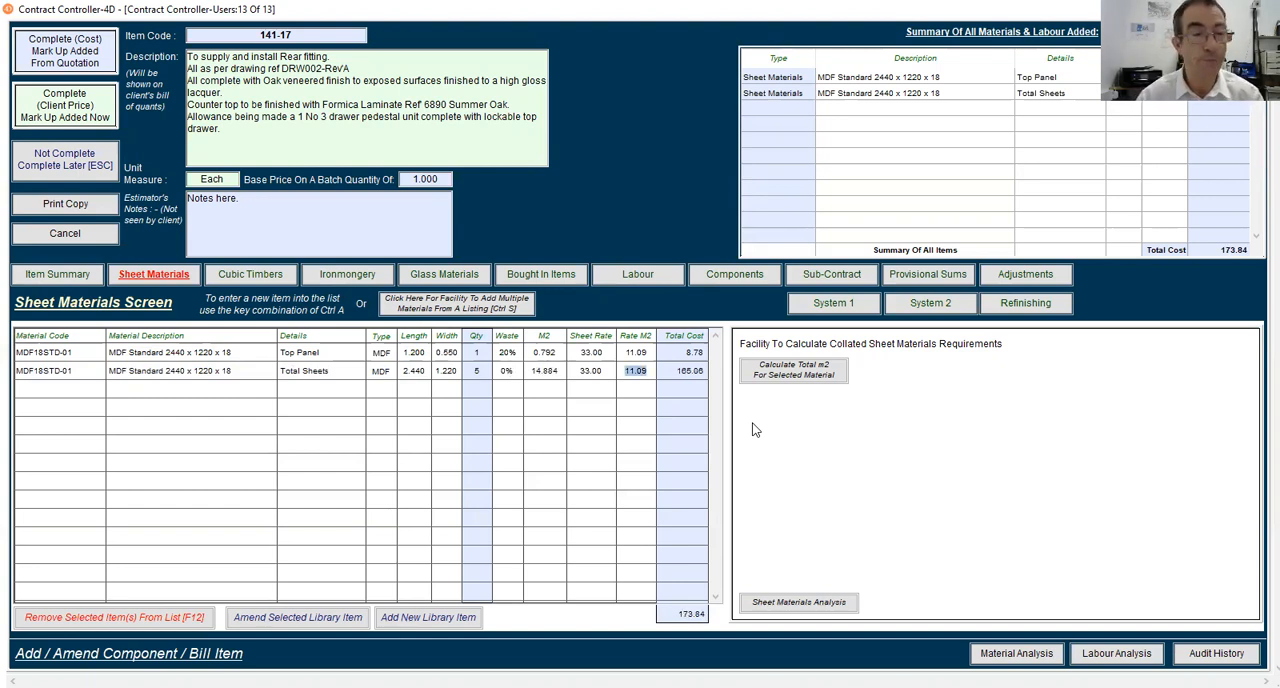
Add a sheet material line using MDF6STD01, MDF Standard 2440 x 1220 x 6, found by searching the library for MDF codes
key("ctrl+a")
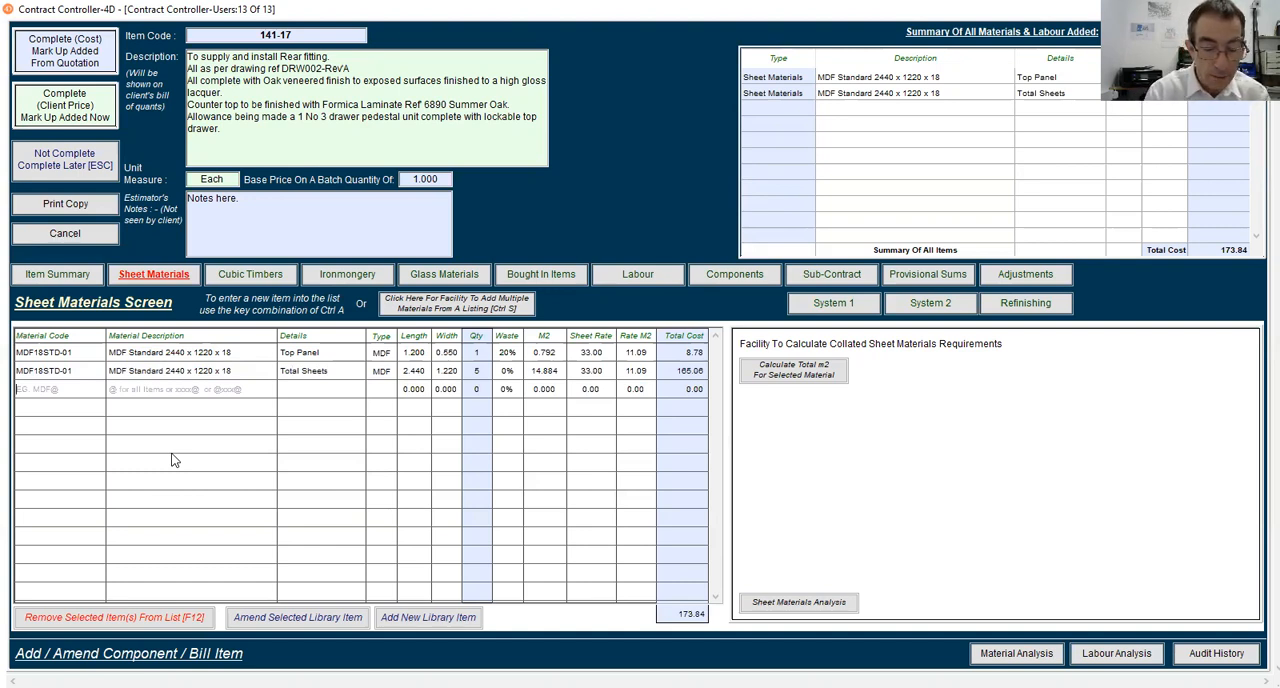
type("MDF@")
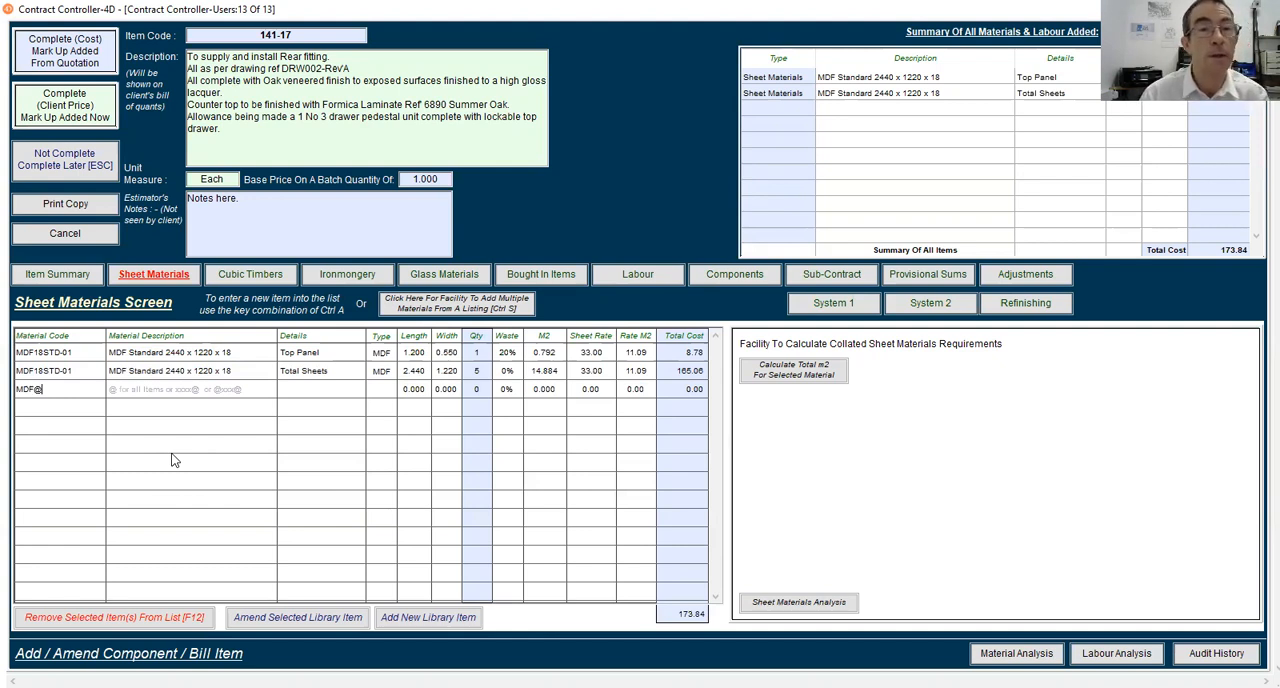
key("Return")
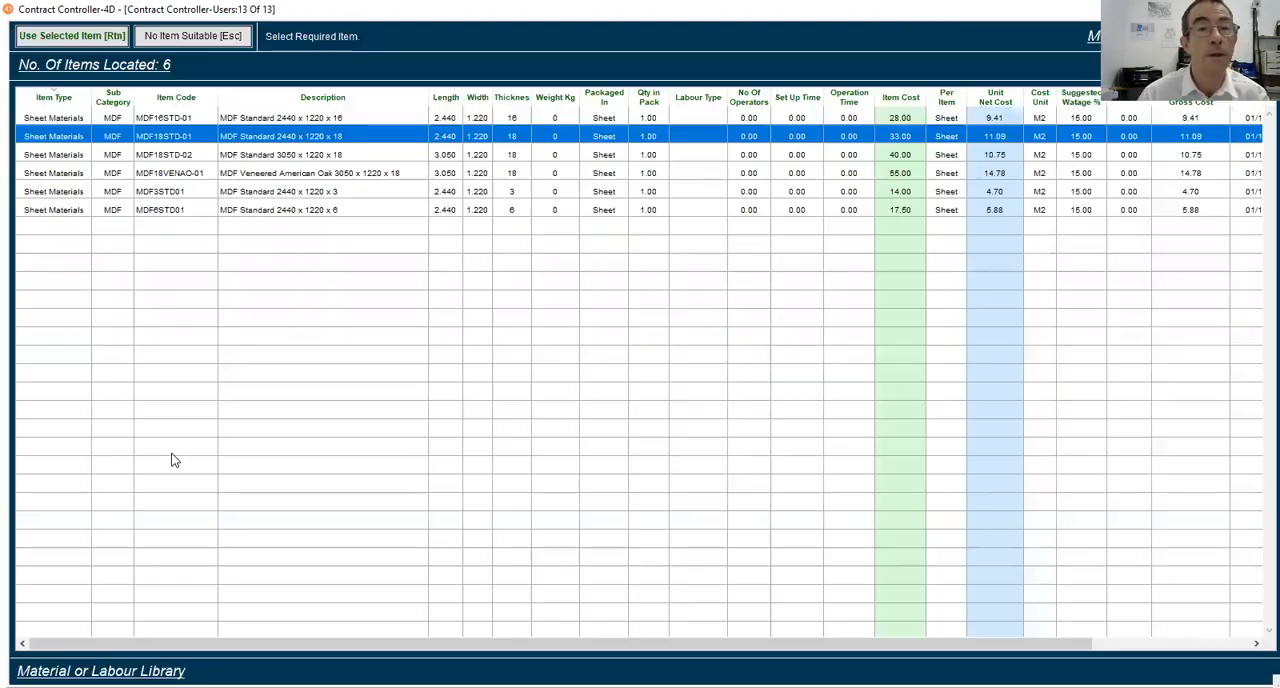
left_click(268, 212)
left_click(80, 38)
Label the 6 mm MDF line "Total Sheets" and give it a quantity of 1, keeping the full sheet size and suggested waste
type("Total Shee")
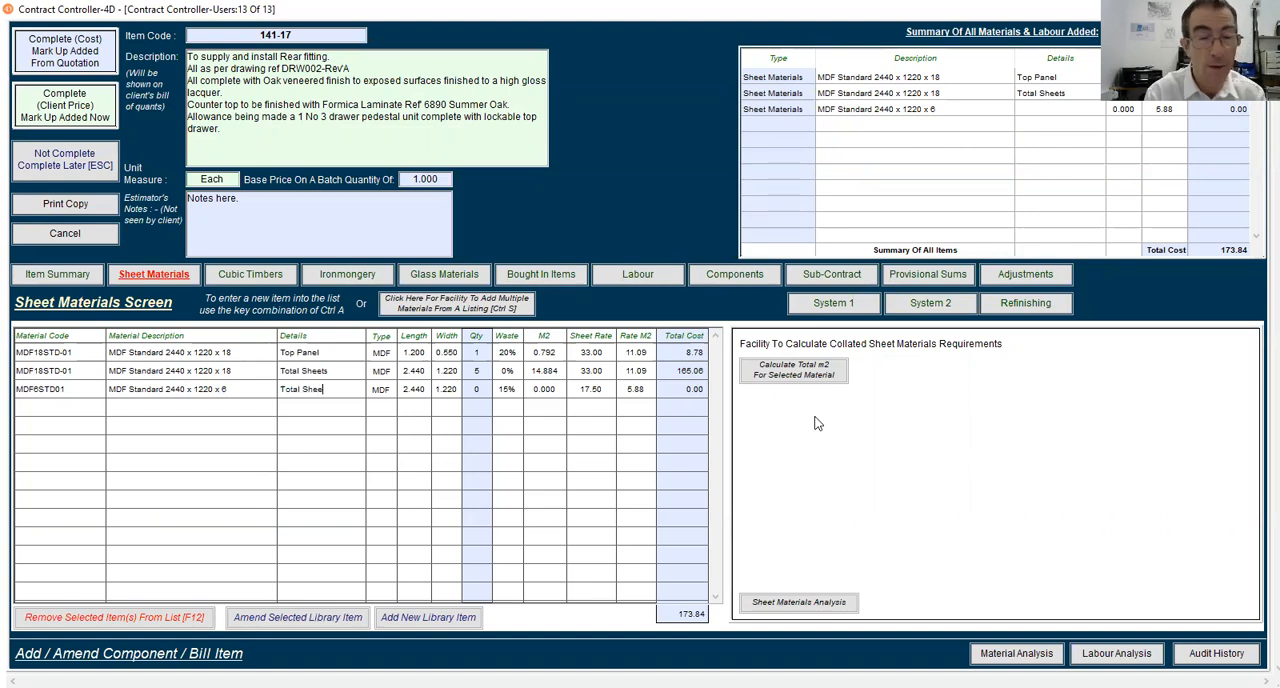
key("Tab")
key("Tab")
key("Tab")
key("Tab")
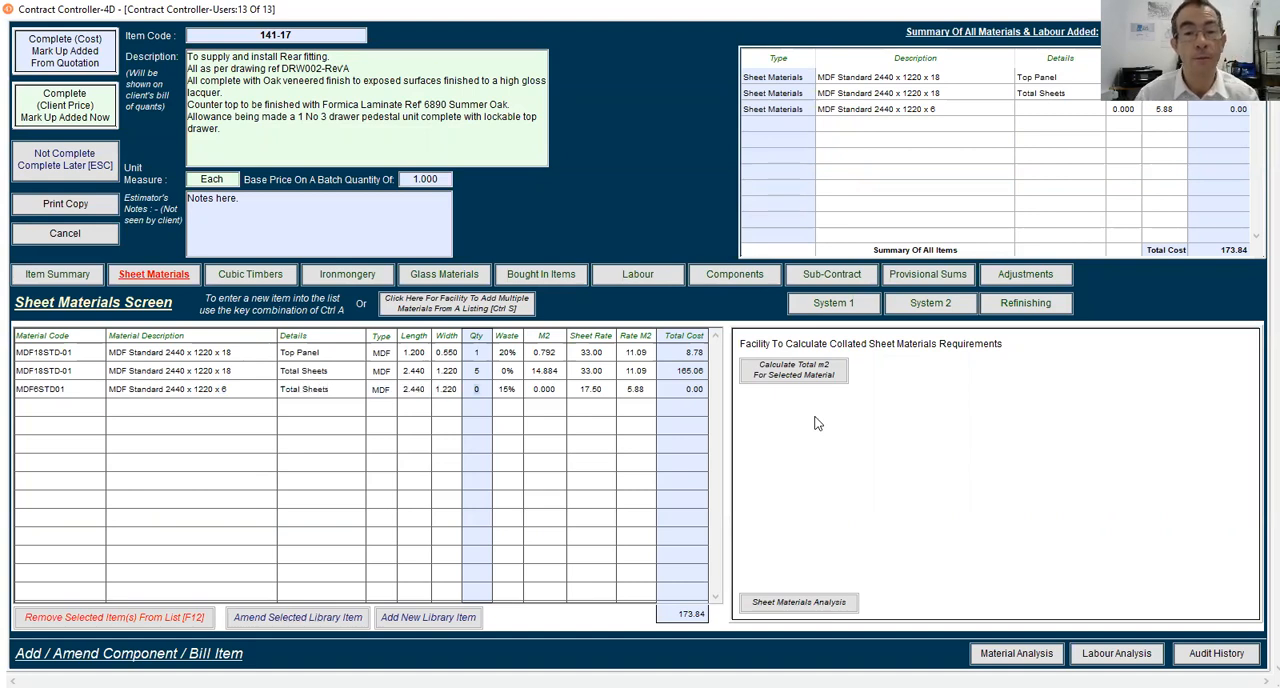
key("Tab")
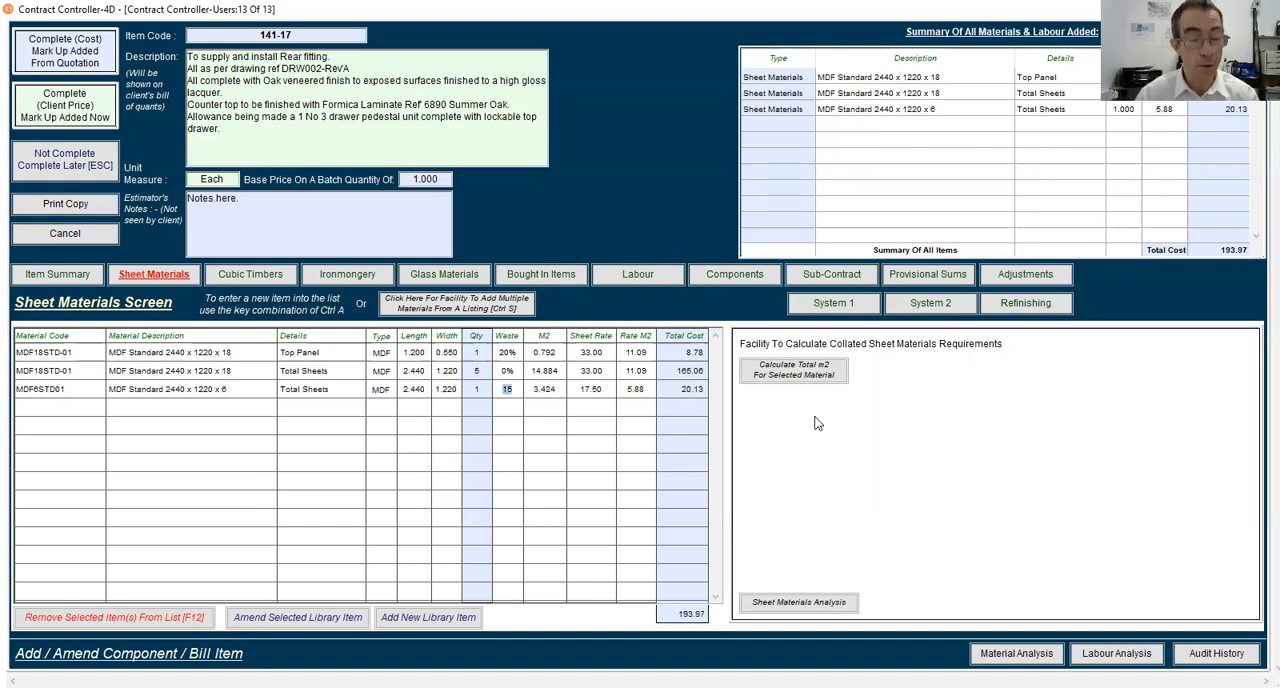
key("Tab")
Add a sheet material line using LAMFORMSP-01, Formica Laminate - 6890 Summer Oak, found in the library with the code LAM@
type("L")
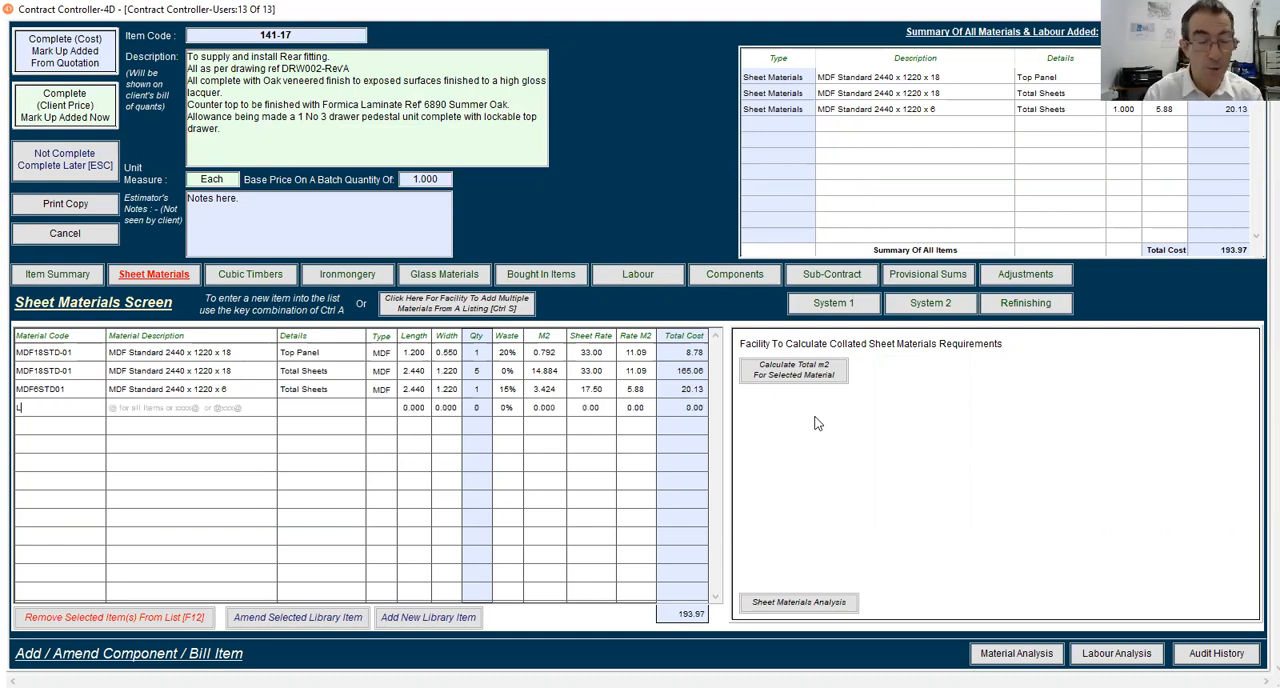
type("AM@")
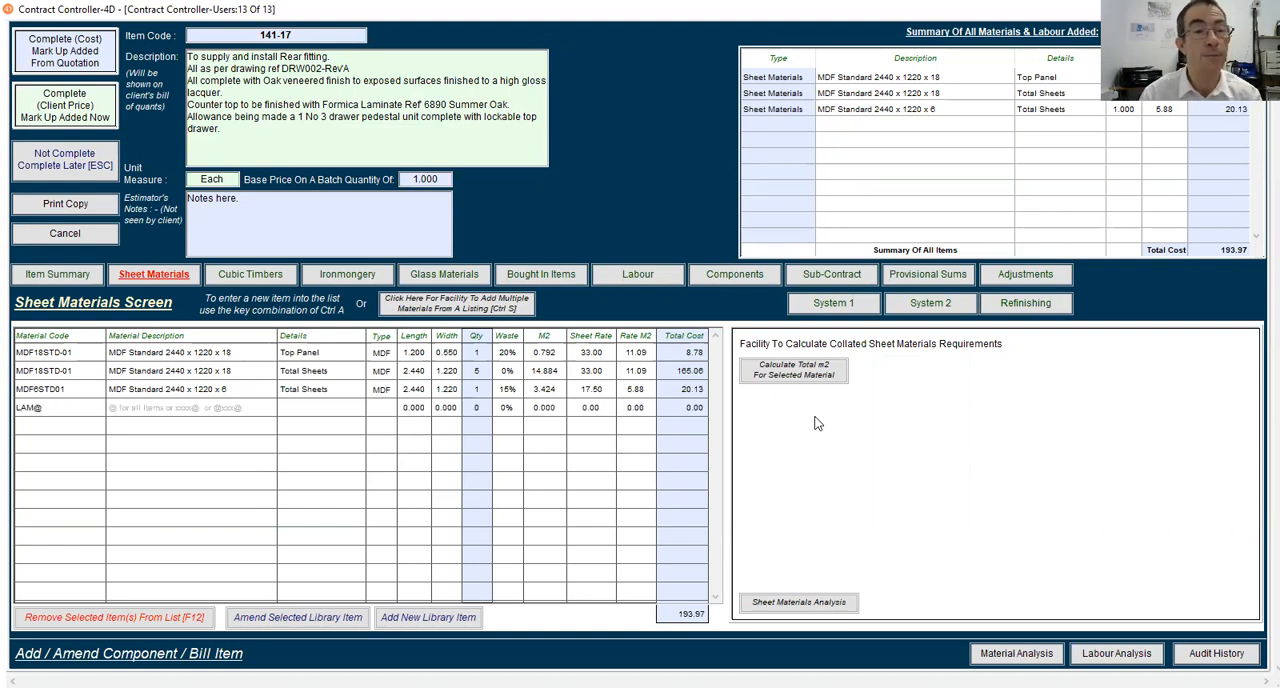
key("Tab")
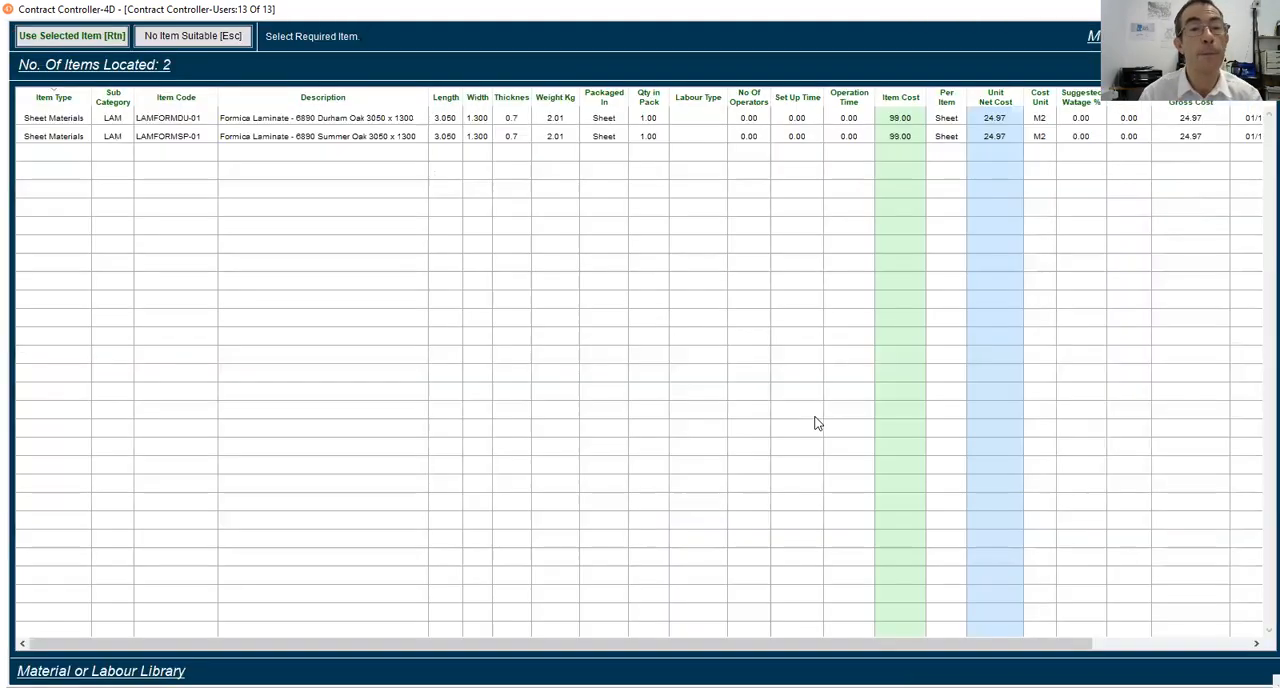
left_click(330, 138)
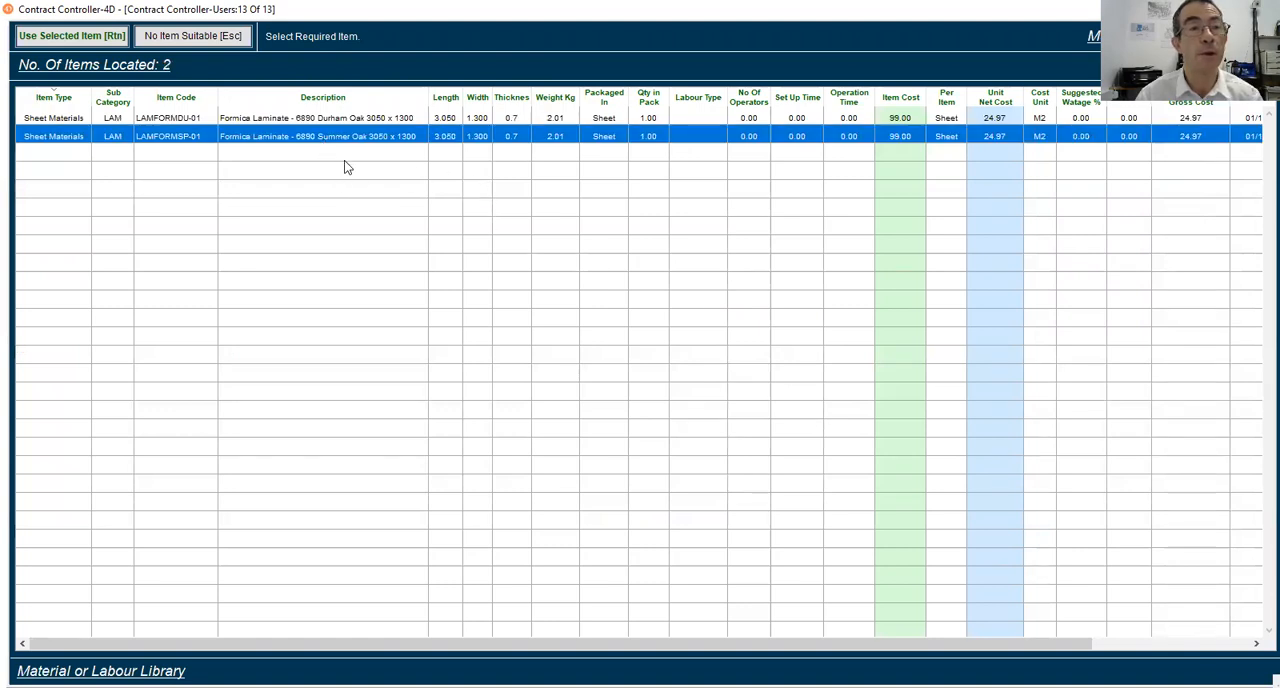
left_click(47, 37)
Label the Formica laminate line "Total Sheets" and give it a quantity of 3, keeping the full sheet dimensions
type("Total Sheets")
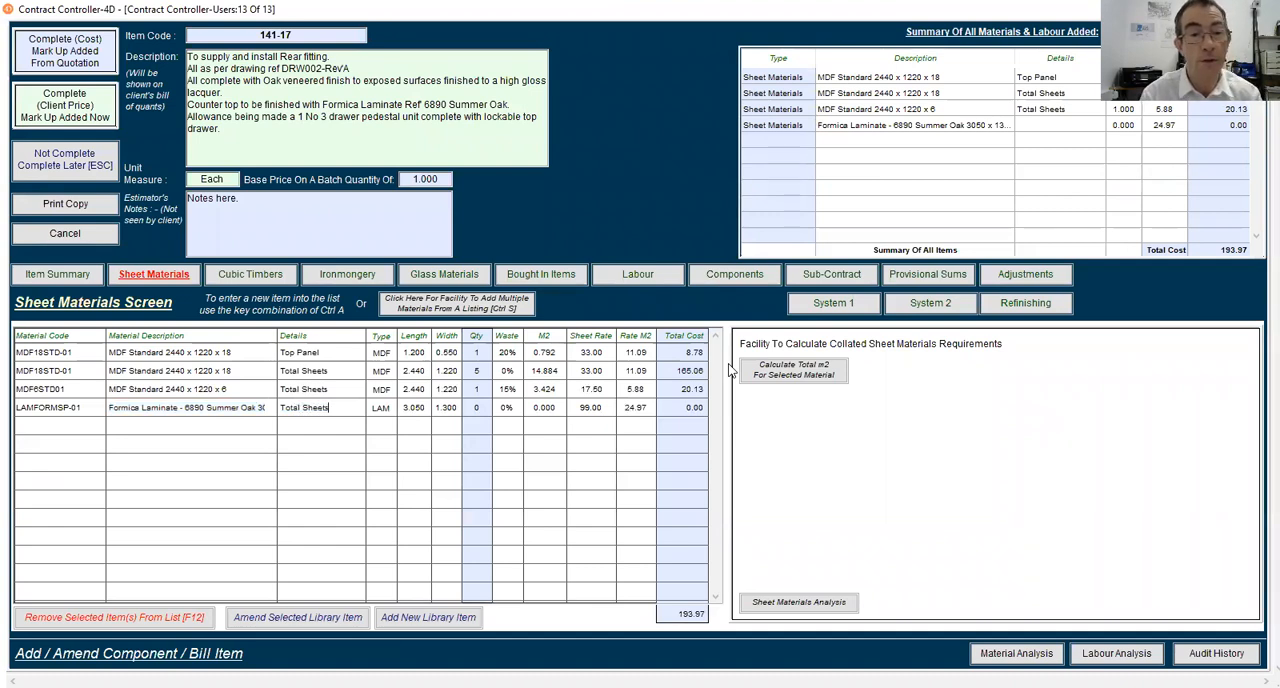
key("Tab")
key("Tab")
key("Tab")
key("Tab")
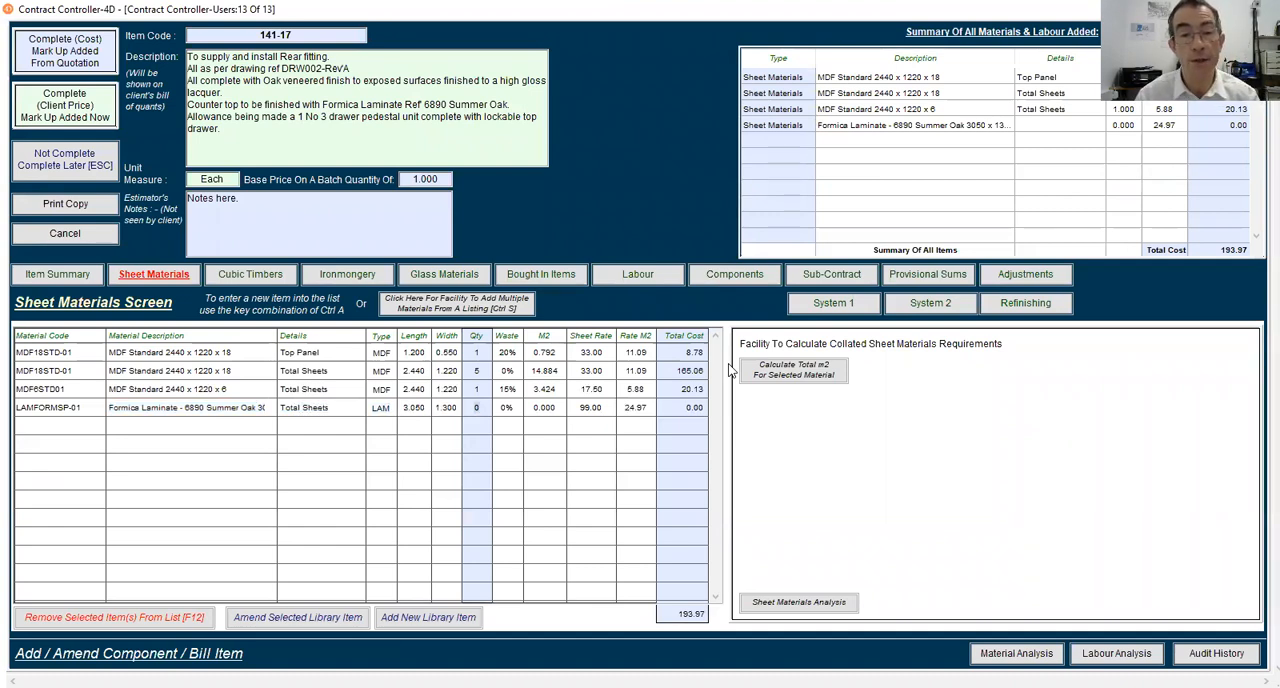
key("Tab")
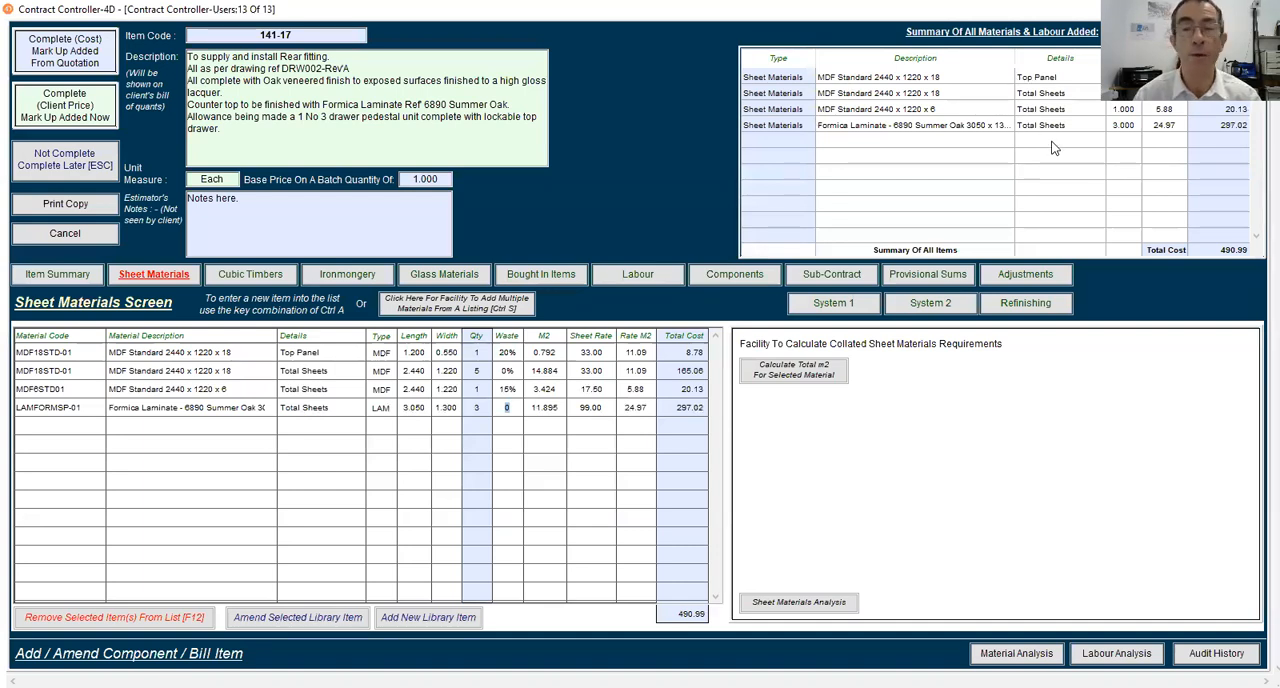
left_click(250, 280)
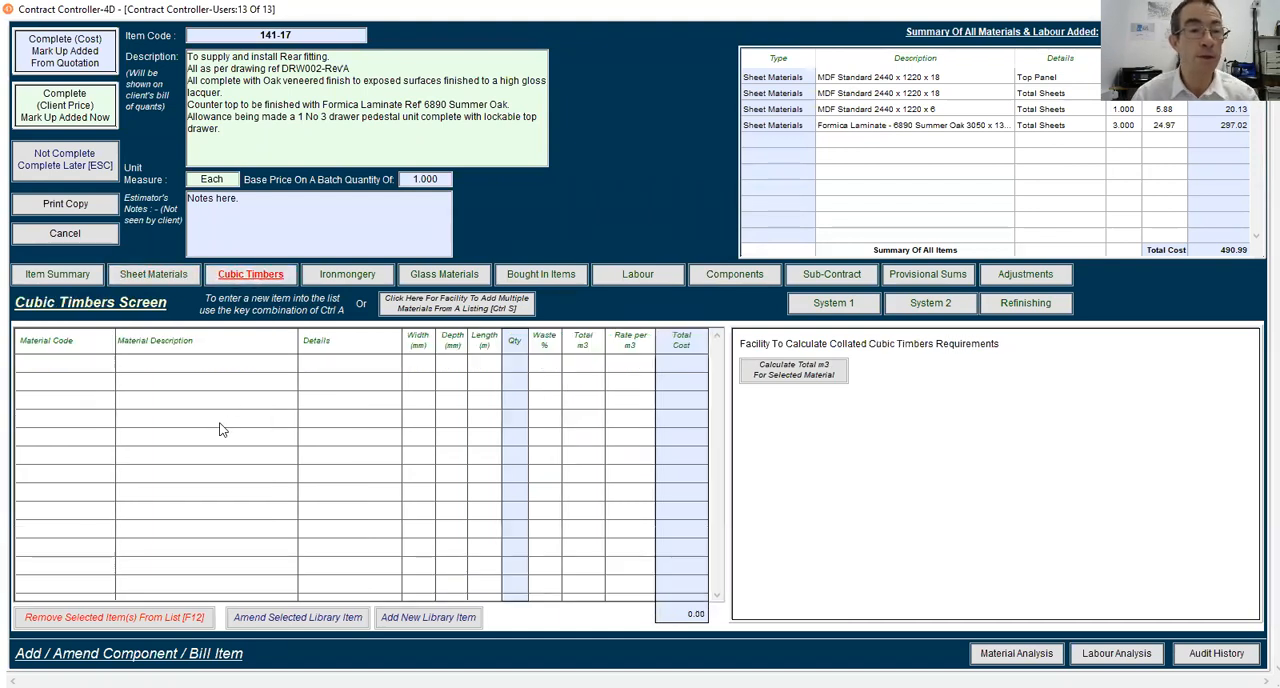
key("ctrl+a")
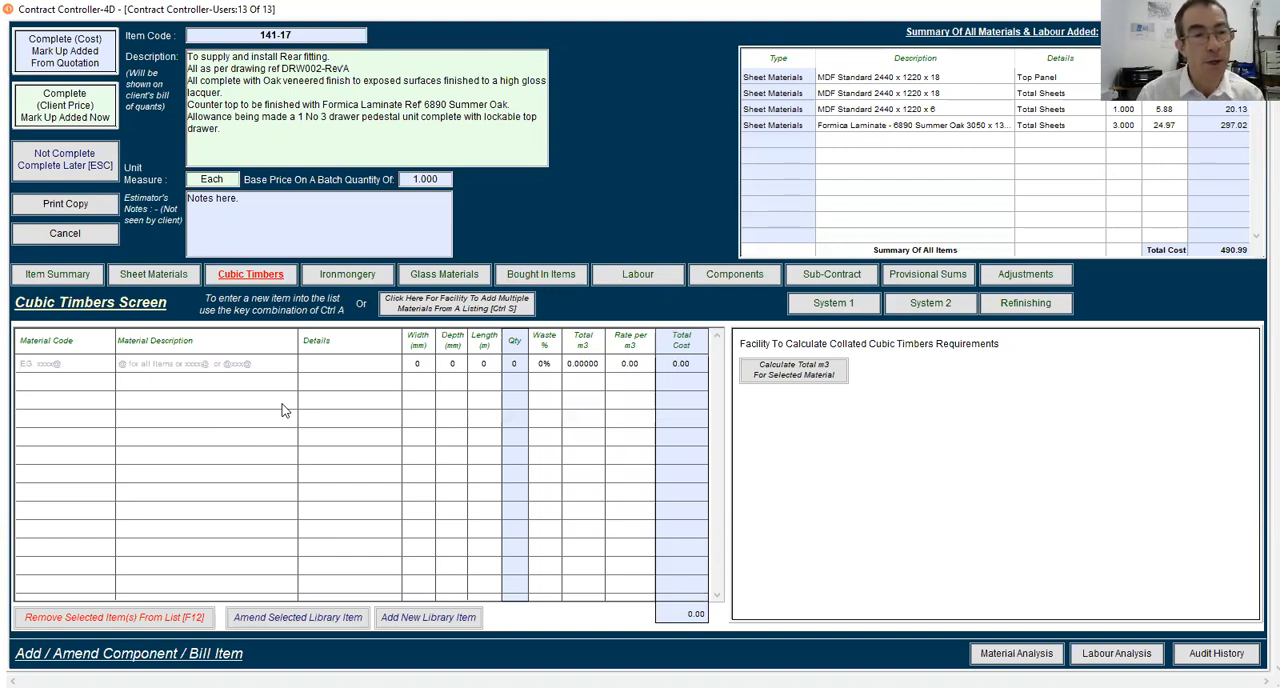
type("@")
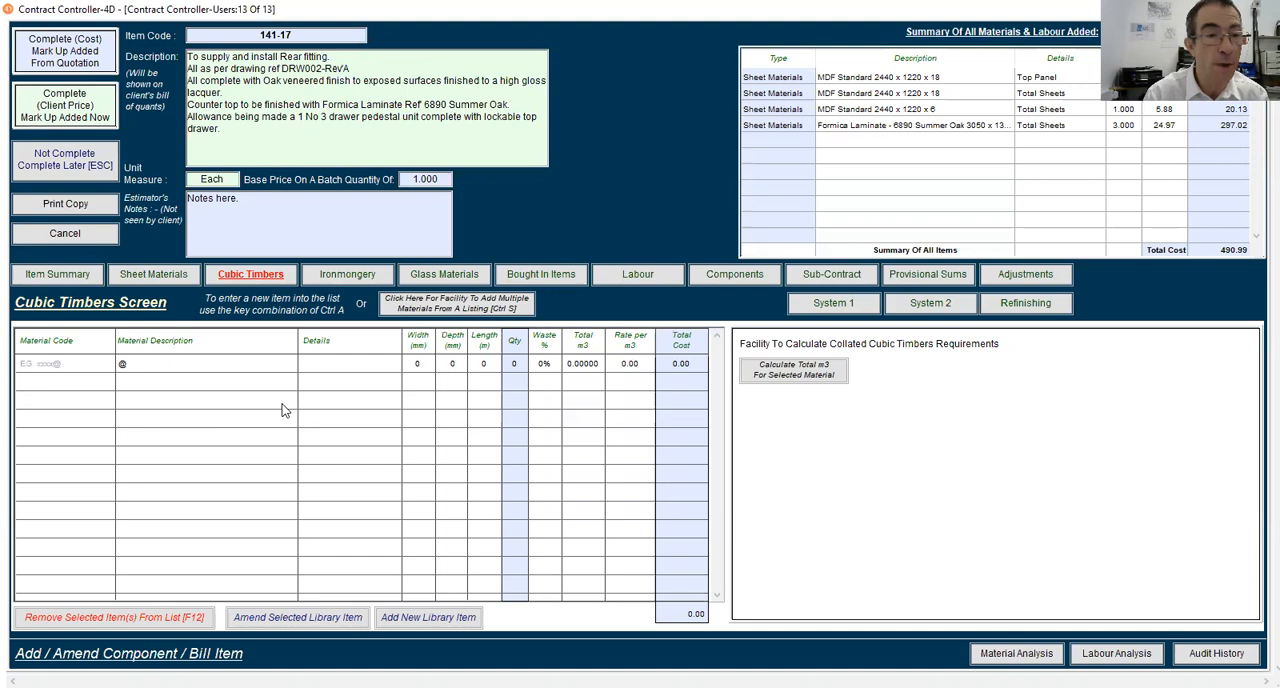
type("oak")
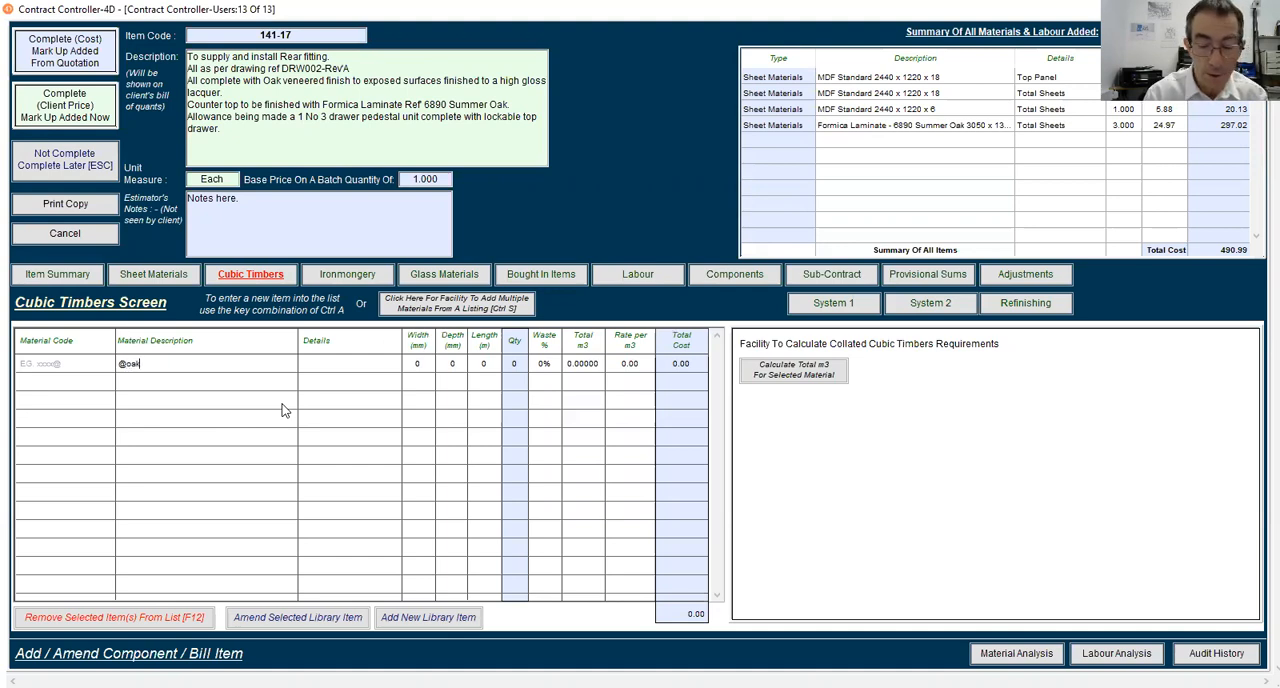
type("@")
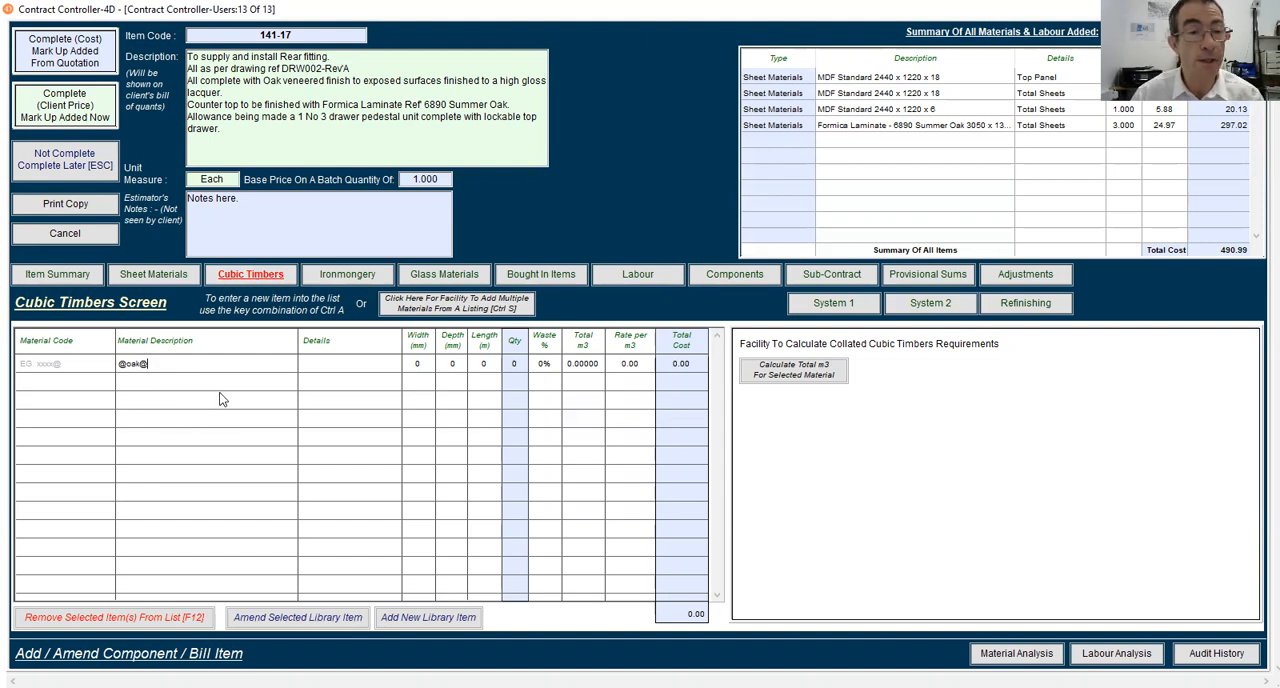
key("Tab")
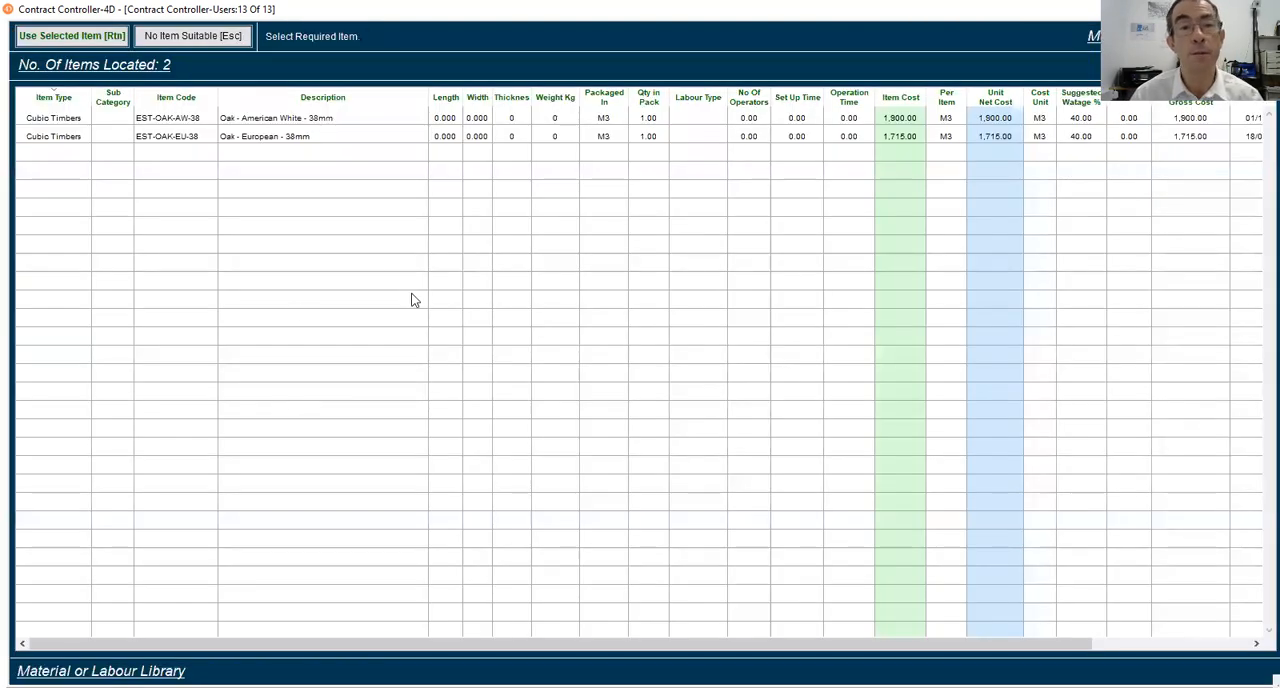
left_click(270, 122)
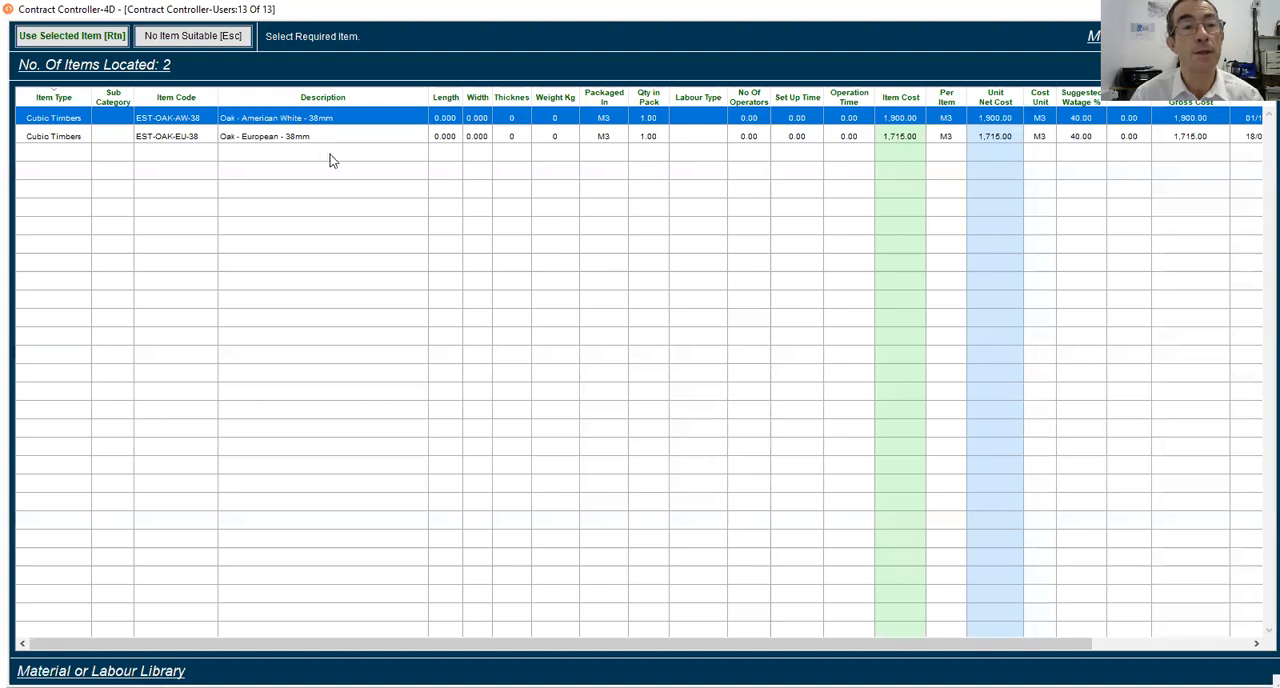
left_click(82, 40)
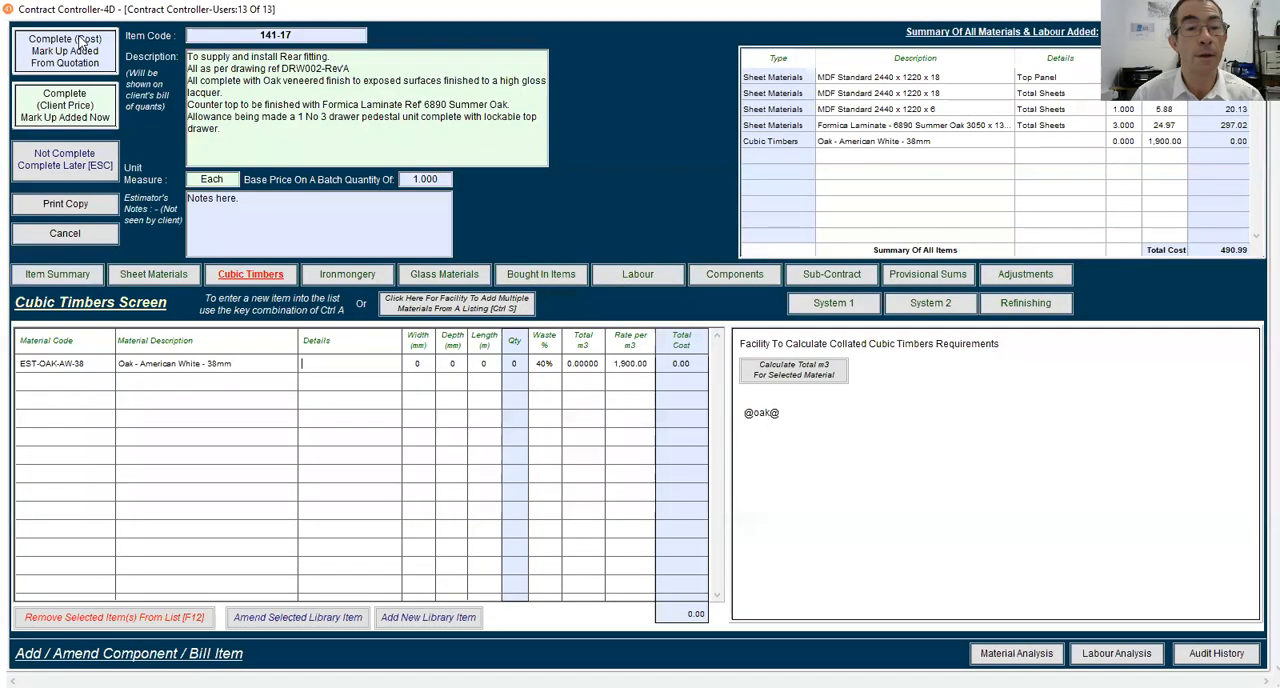
Label the American White oak line "Front Lippings" in its details
type("Fr")
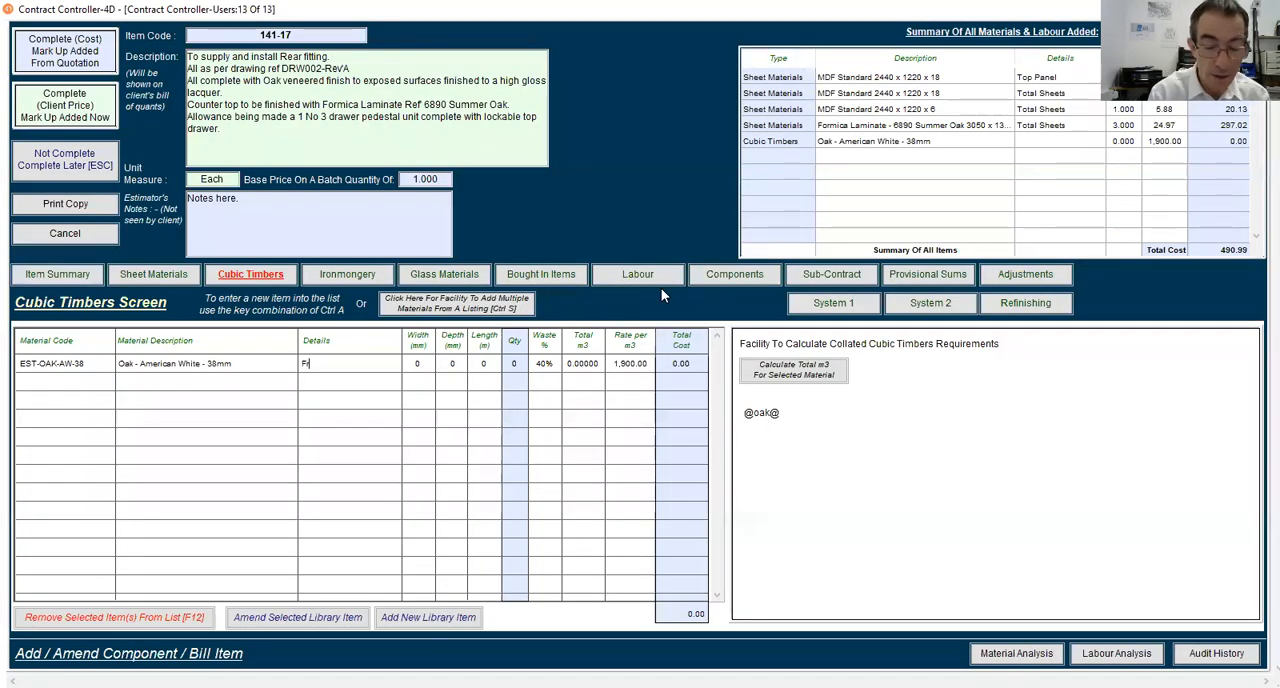
type("ont Lippimn")
key("BackSpace")
type("ngs")
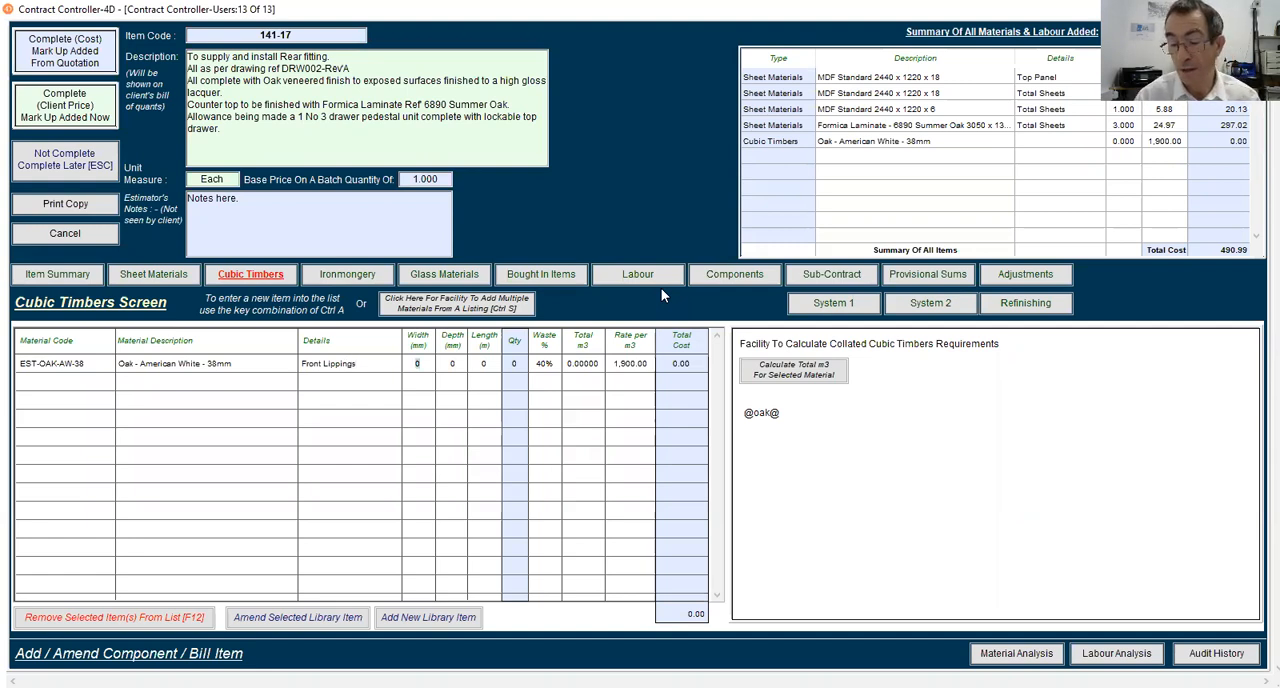
type("50")
Size the Front Lippings oak line at 50 mm wide, 25 mm deep and 1.2 m long
key("Tab")
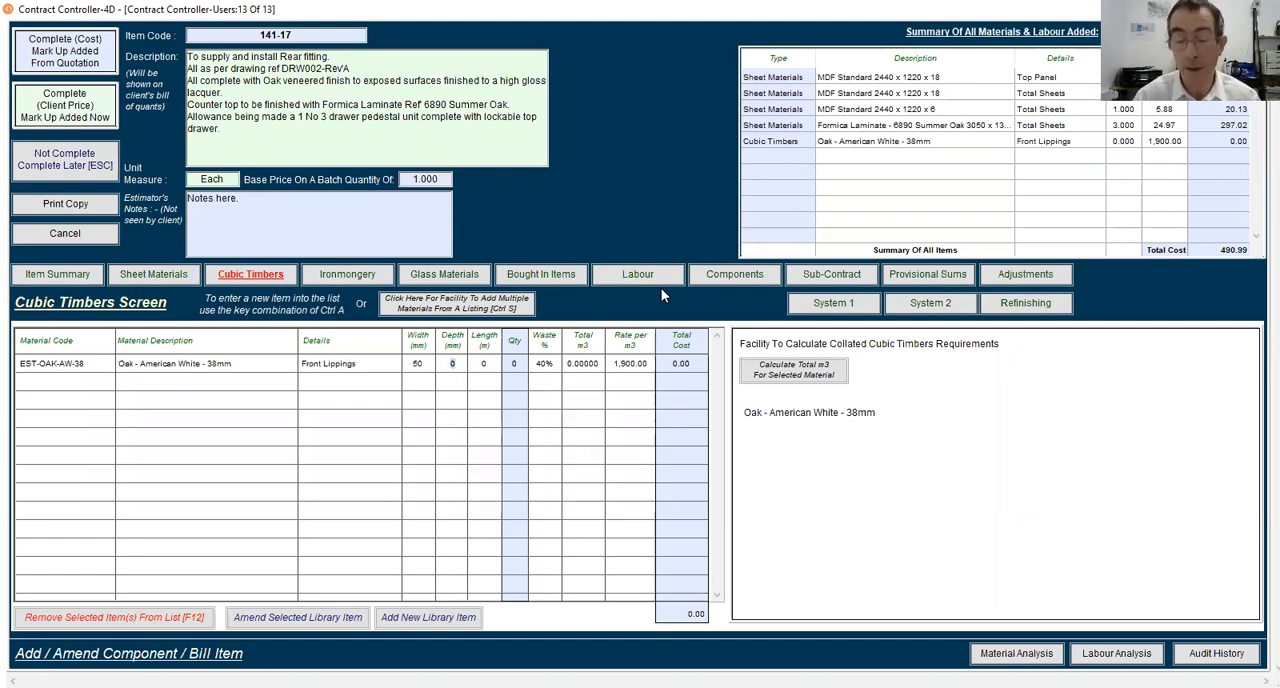
type("25")
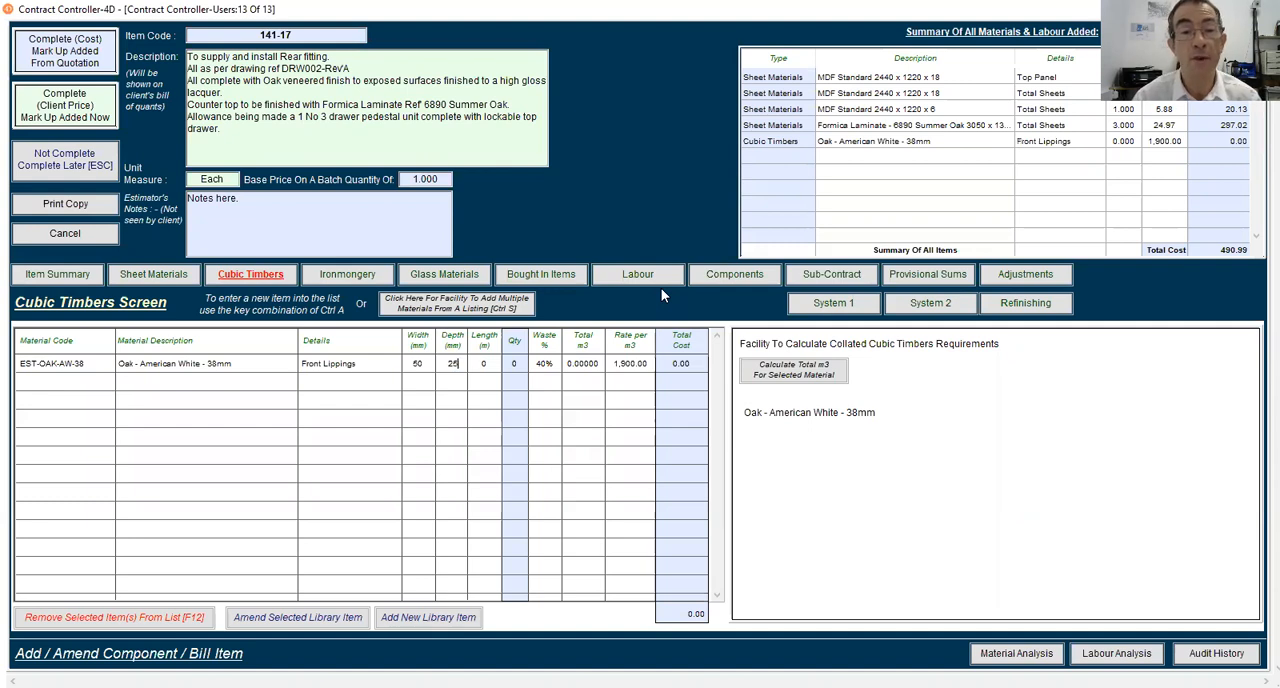
key("Tab")
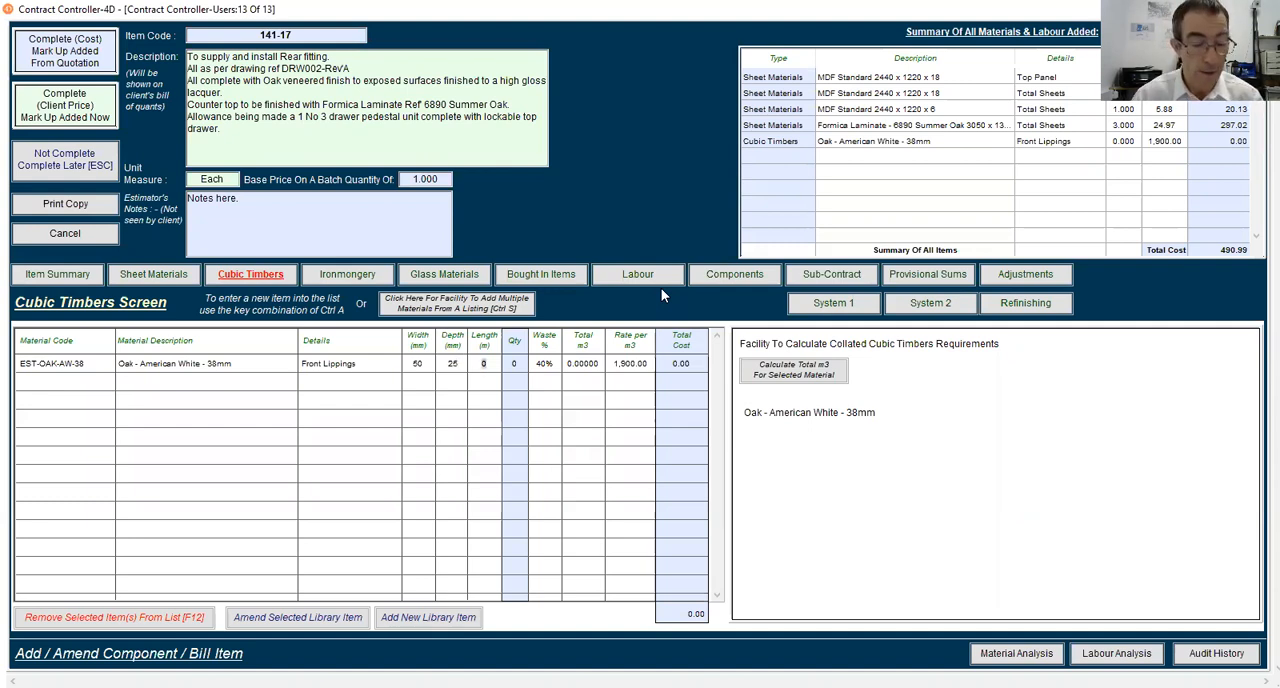
type("1.2")
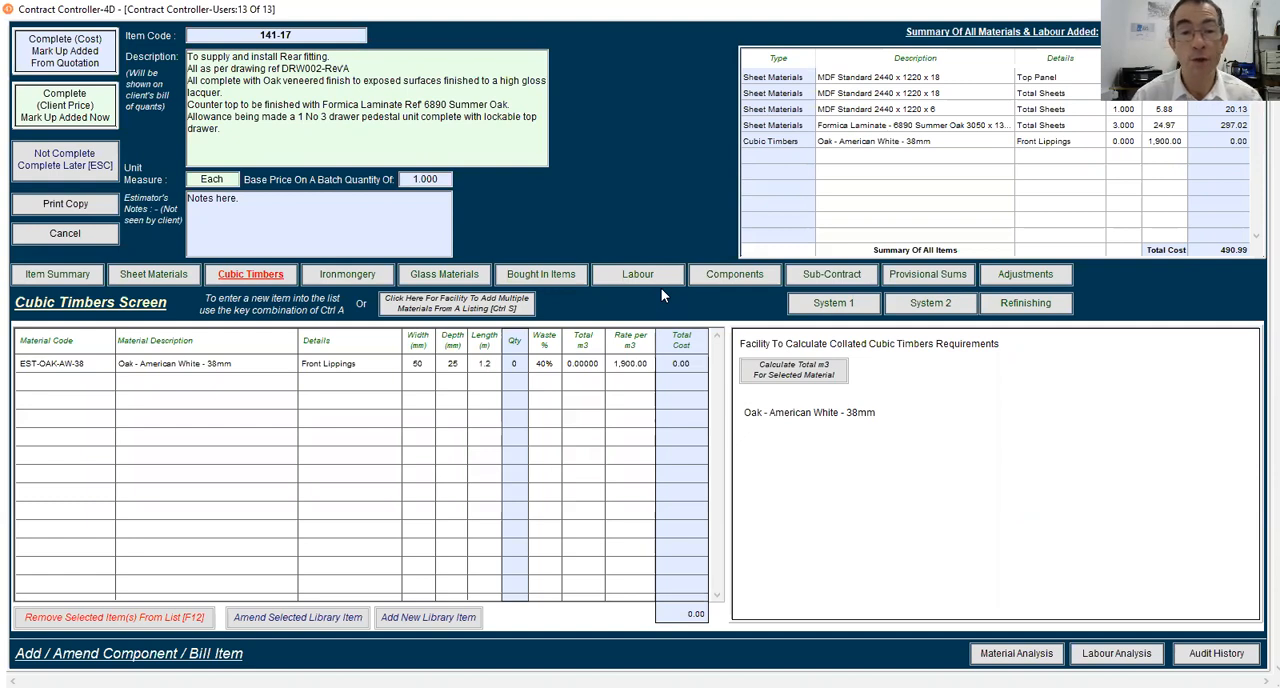
key("Tab")
Give the Front Lippings line a quantity of 5 and a waste allowance of 60%
type("5")
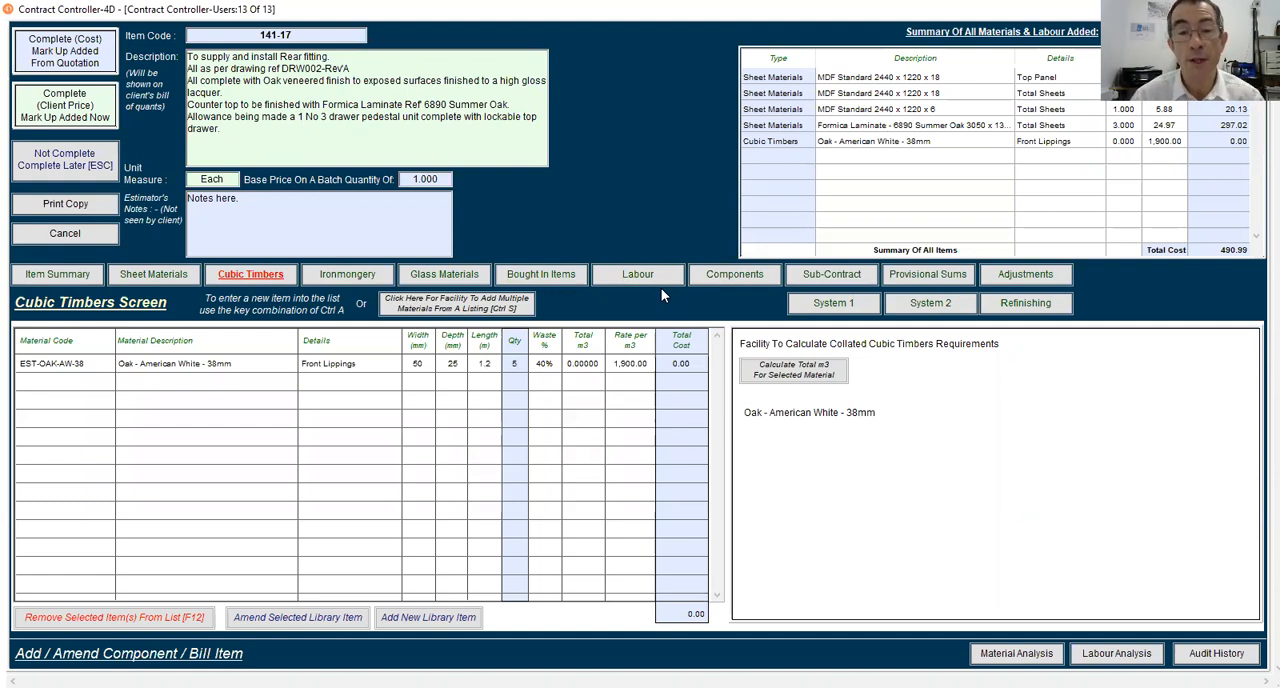
key("Tab")
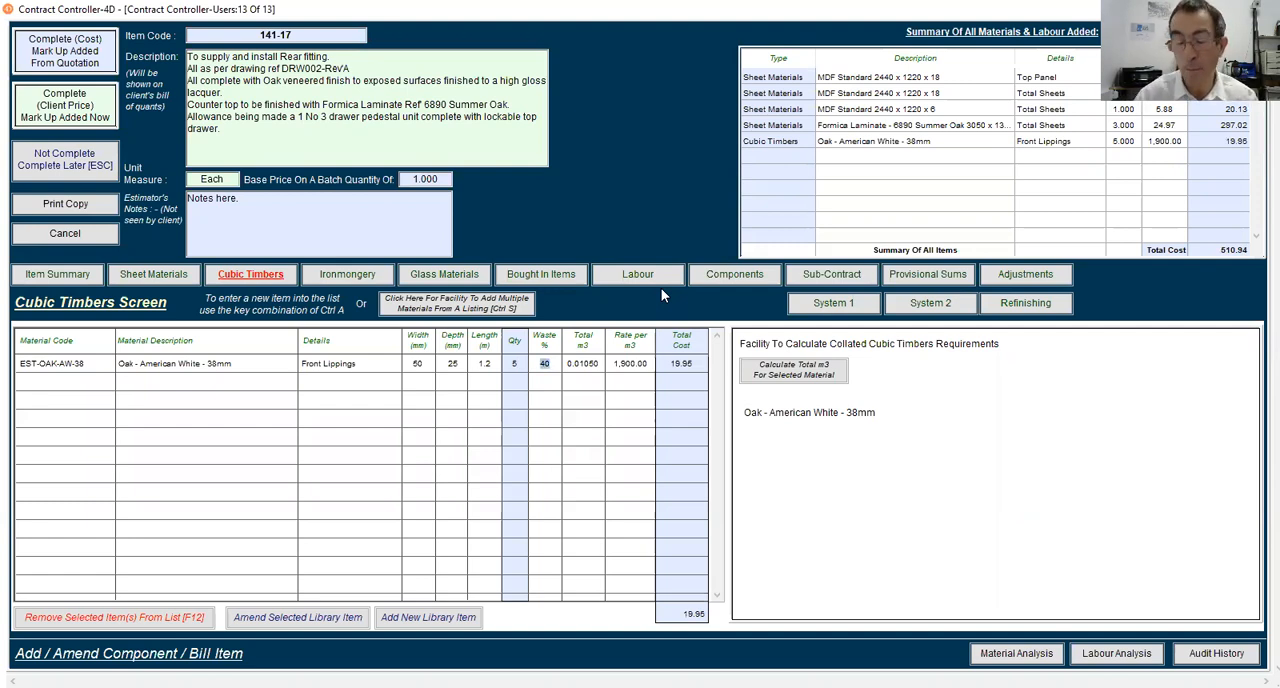
type("60")
key("Tab")
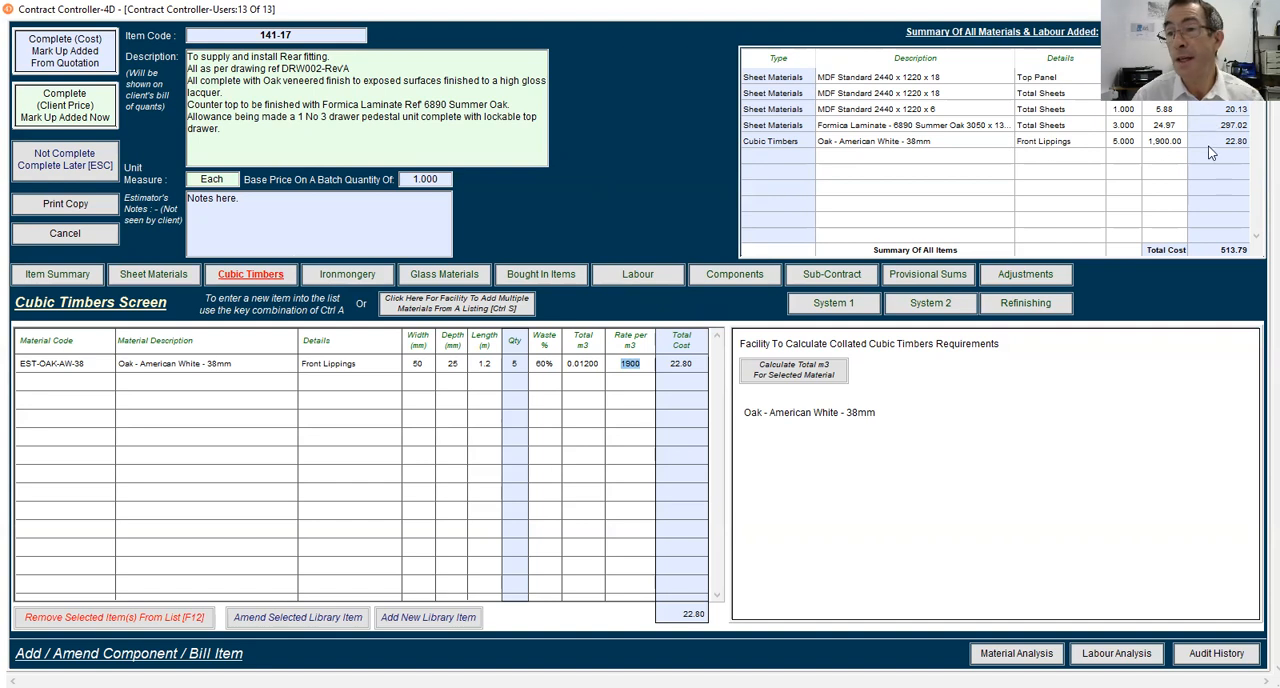
left_click(155, 278)
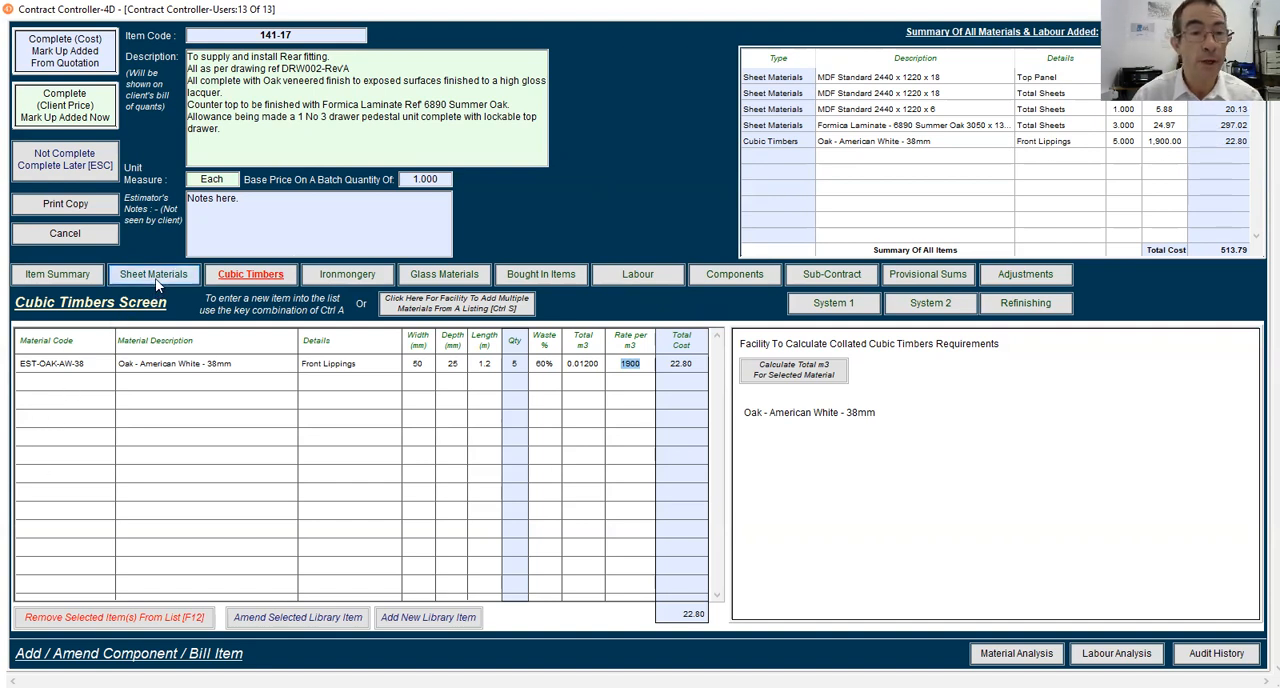
left_click(224, 275)
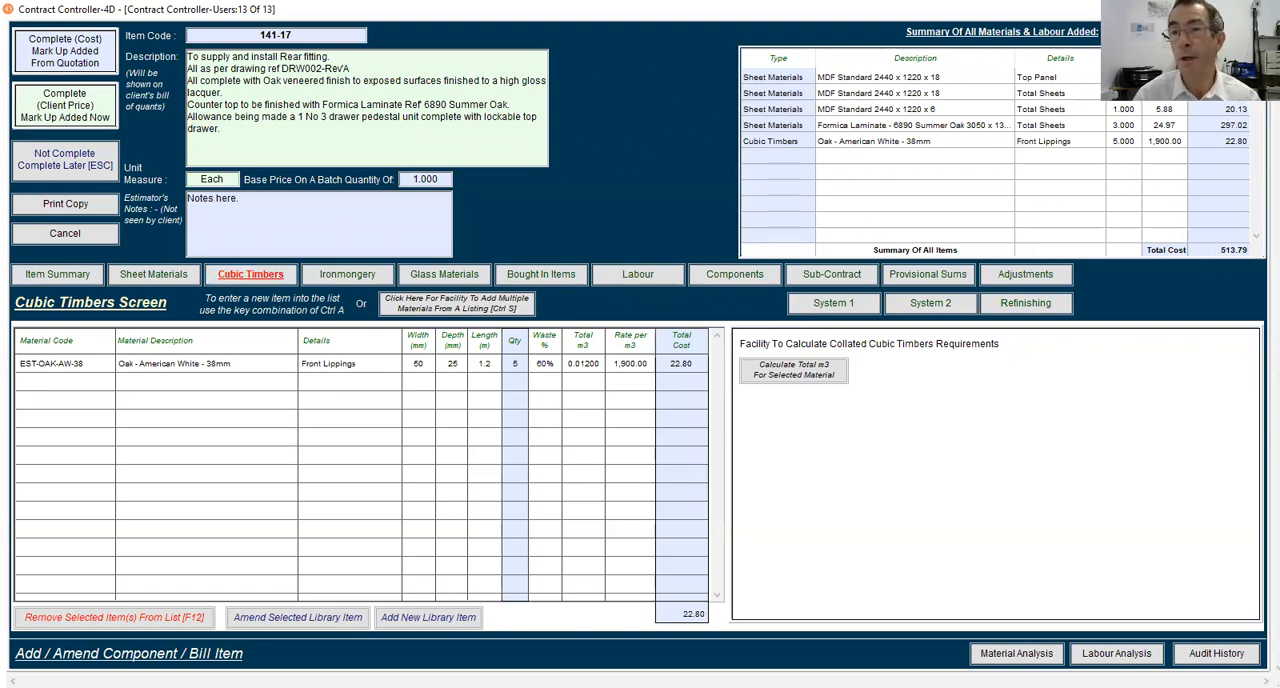
left_click(343, 276)
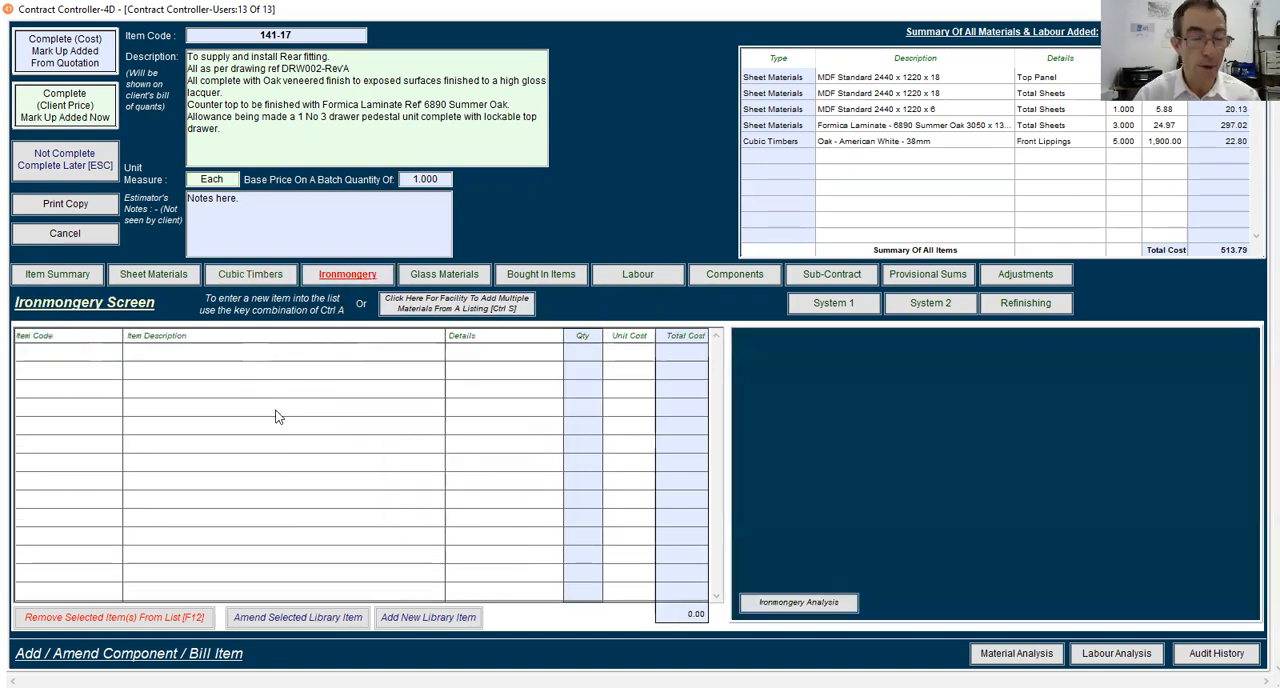
type("@d")
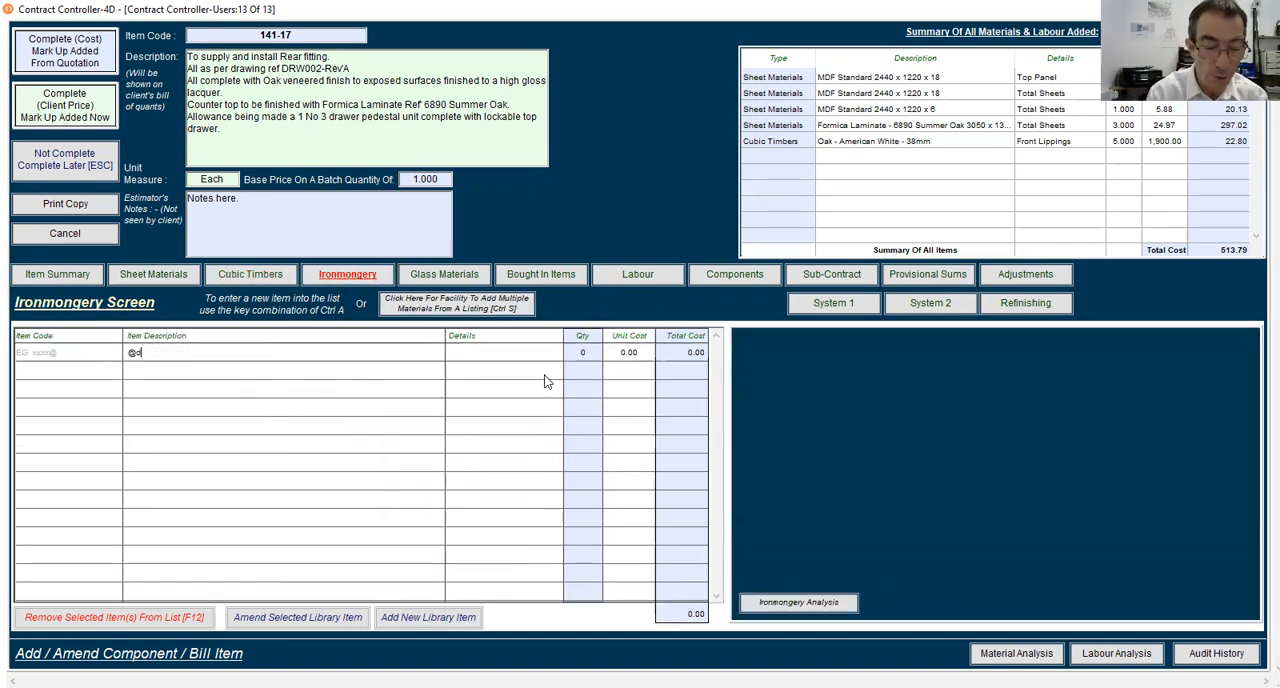
type("rwa")
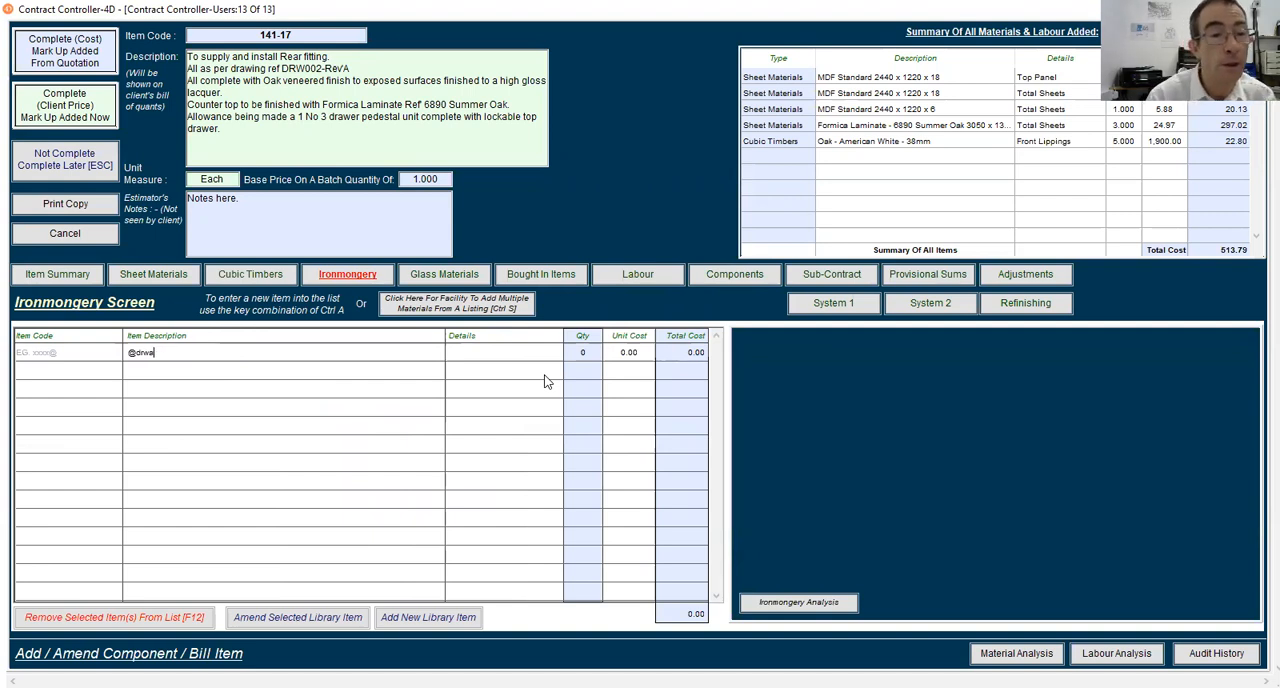
key("BackSpace")
key("BackSpace")
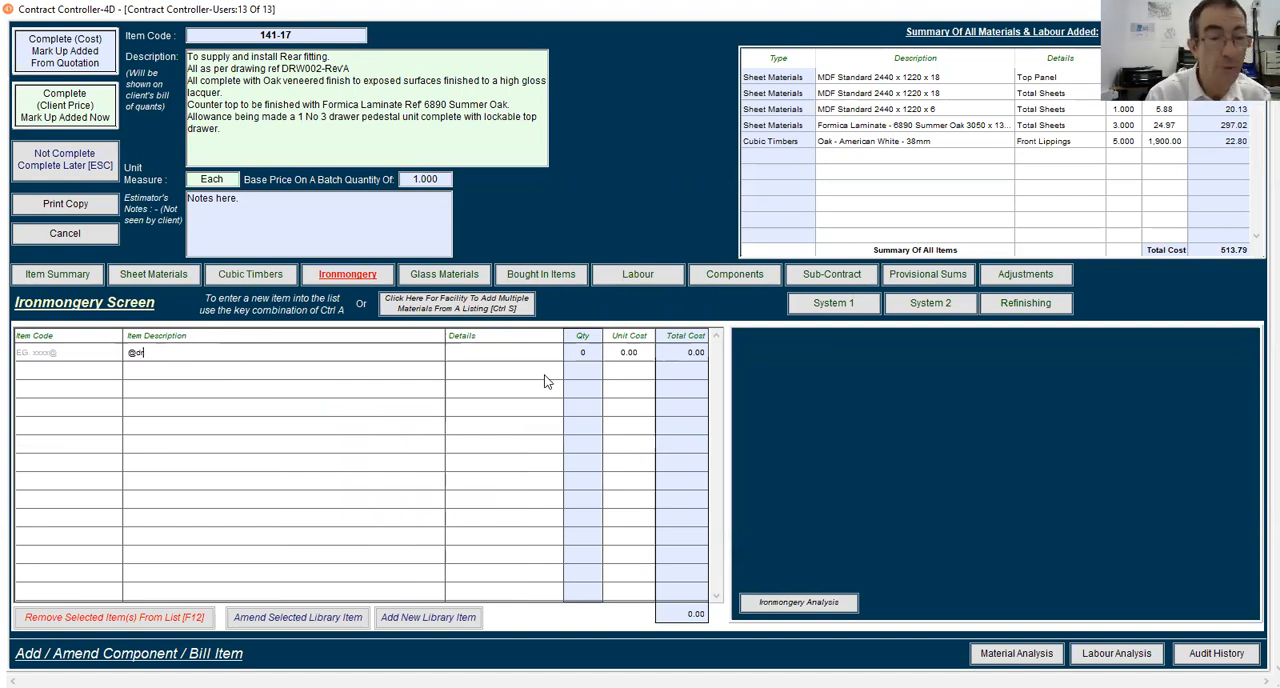
type("war@")
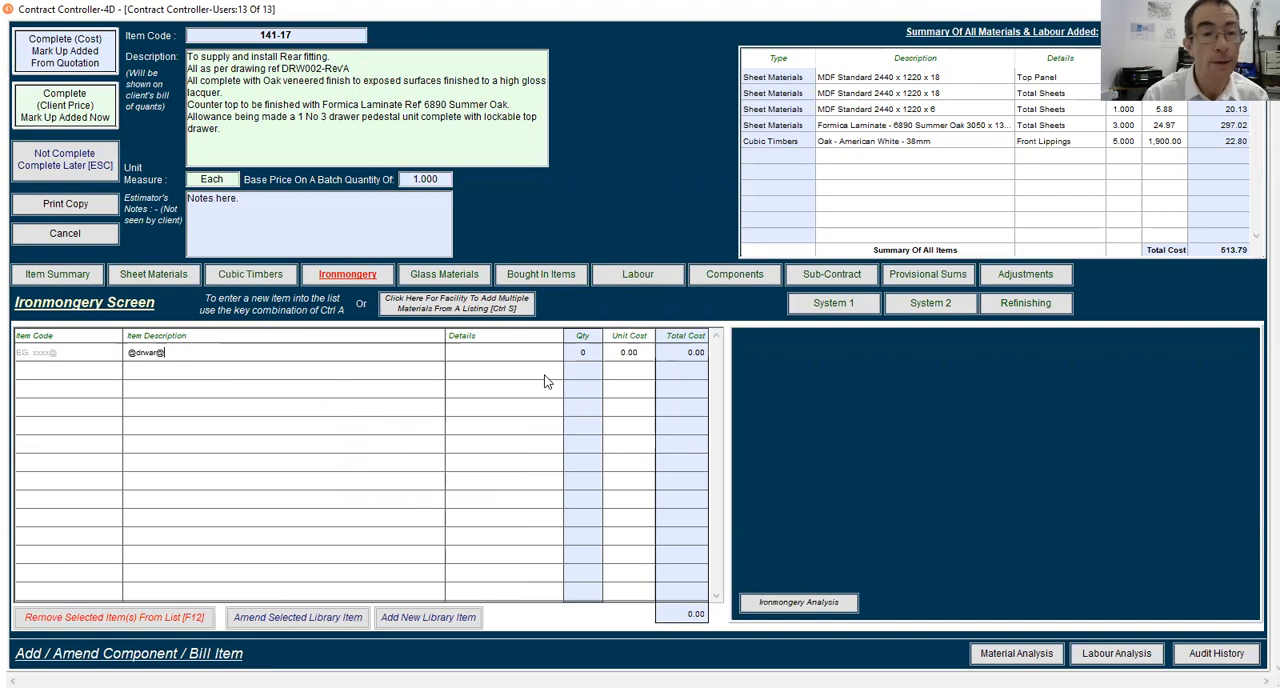
key("BackSpace")
key("BackSpace")
key("BackSpace")
key("BackSpace")
type("aw@")
key("Return")
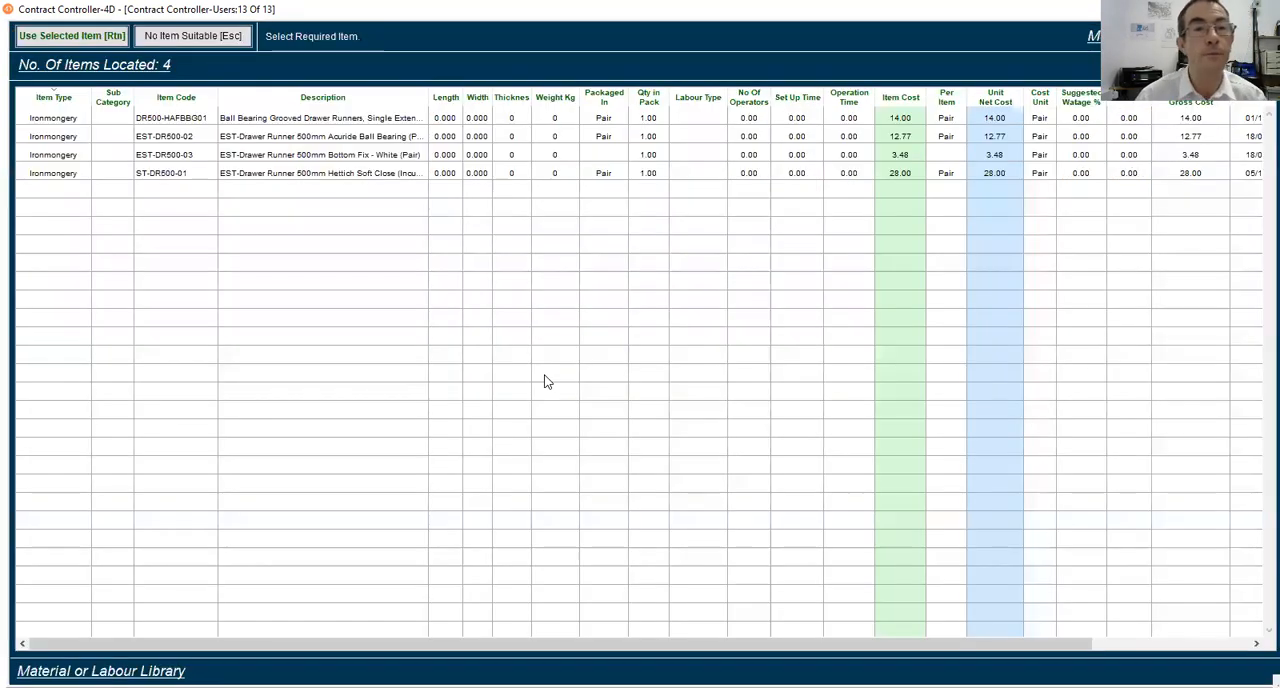
Use EST-DR500-02, EST-Drawer Runner 500mm Acuride Ball Bearing (Pair), for the ironmongery line and acknowledge its cost review date
left_click(242, 140)
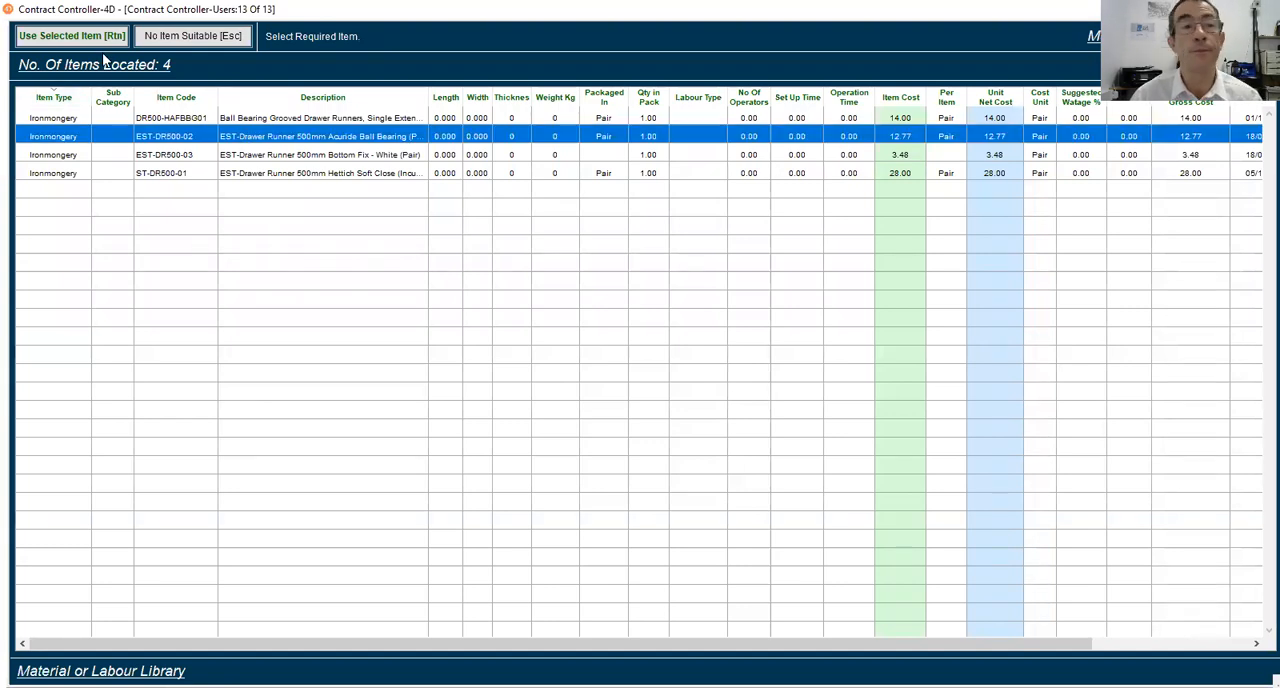
left_click(72, 36)
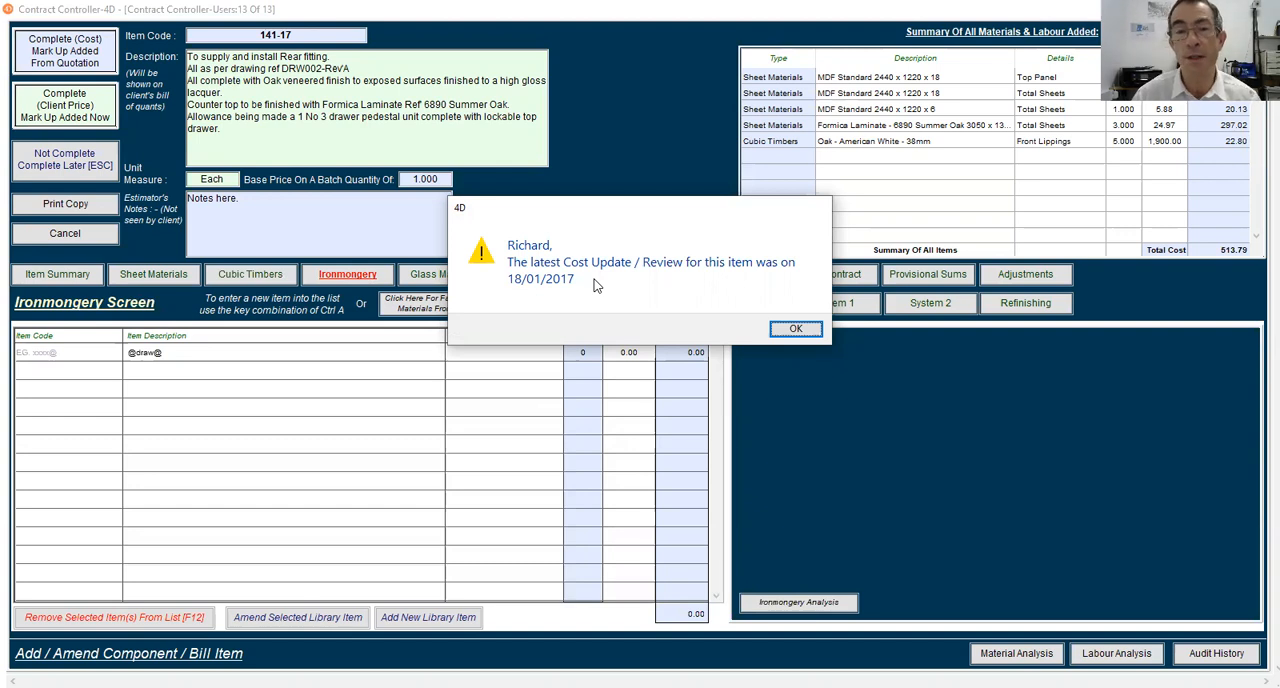
left_click(795, 330)
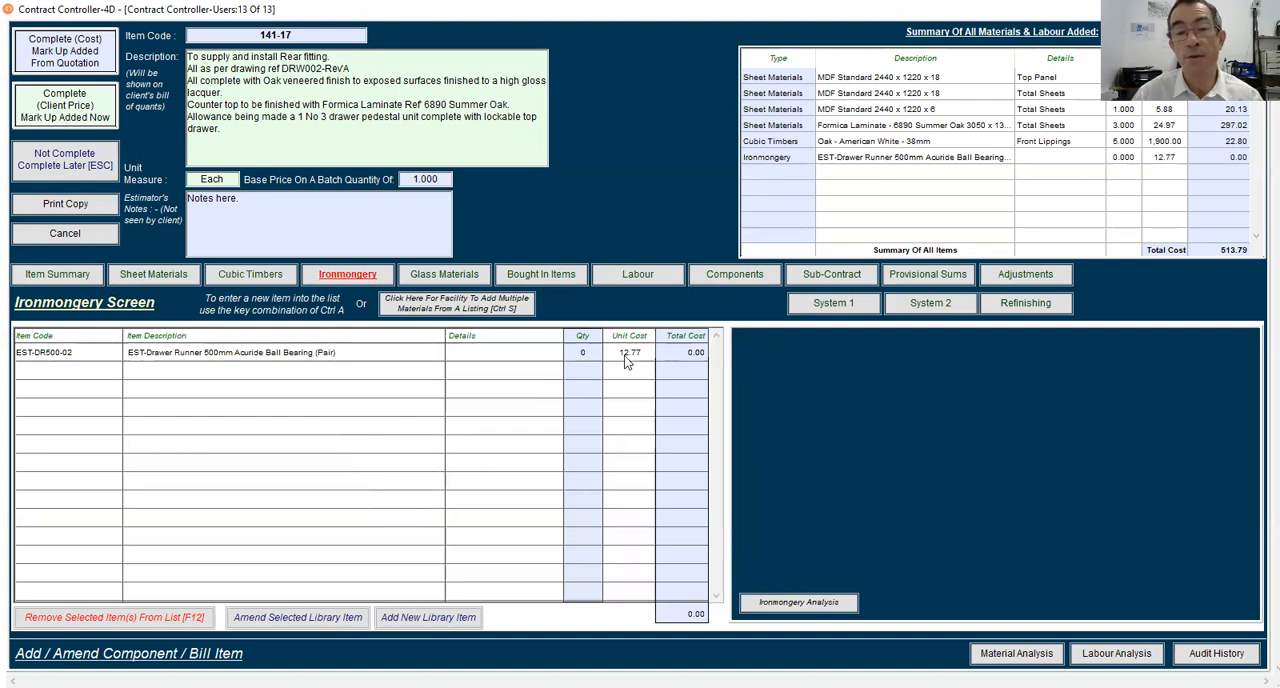
Open the drawer runner's library record for amendment and look up Trav@ as its first supplier
left_click(355, 362)
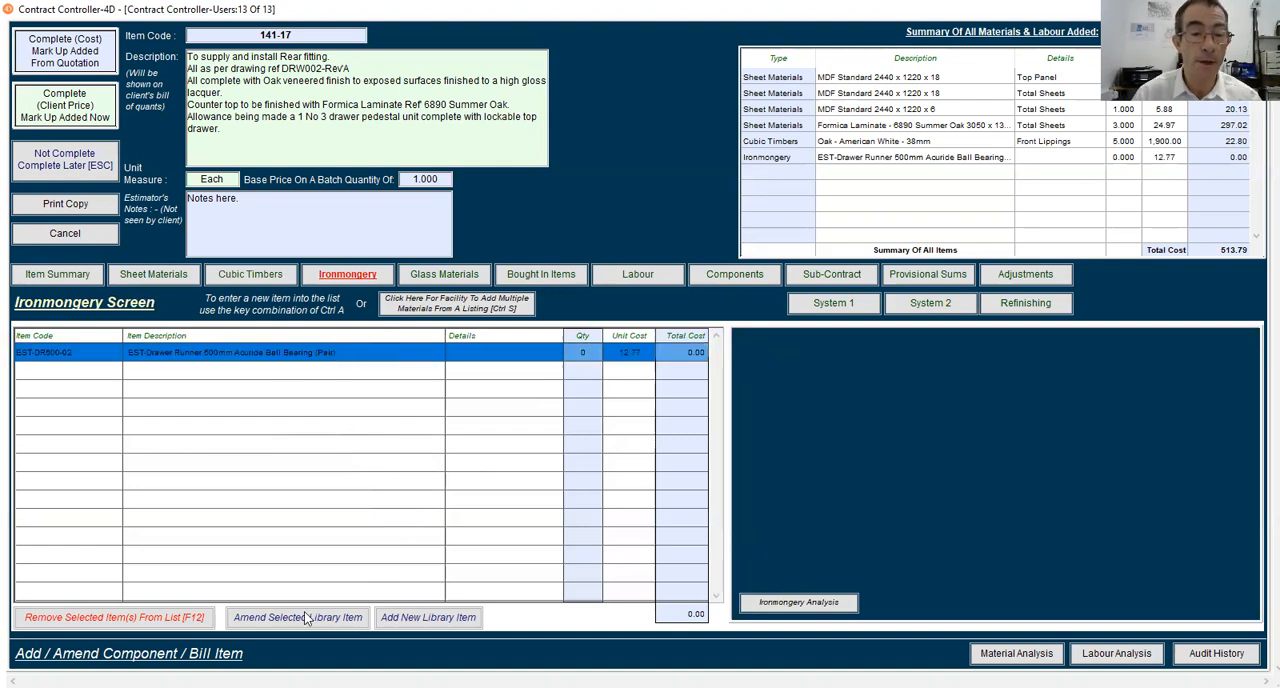
left_click(281, 621)
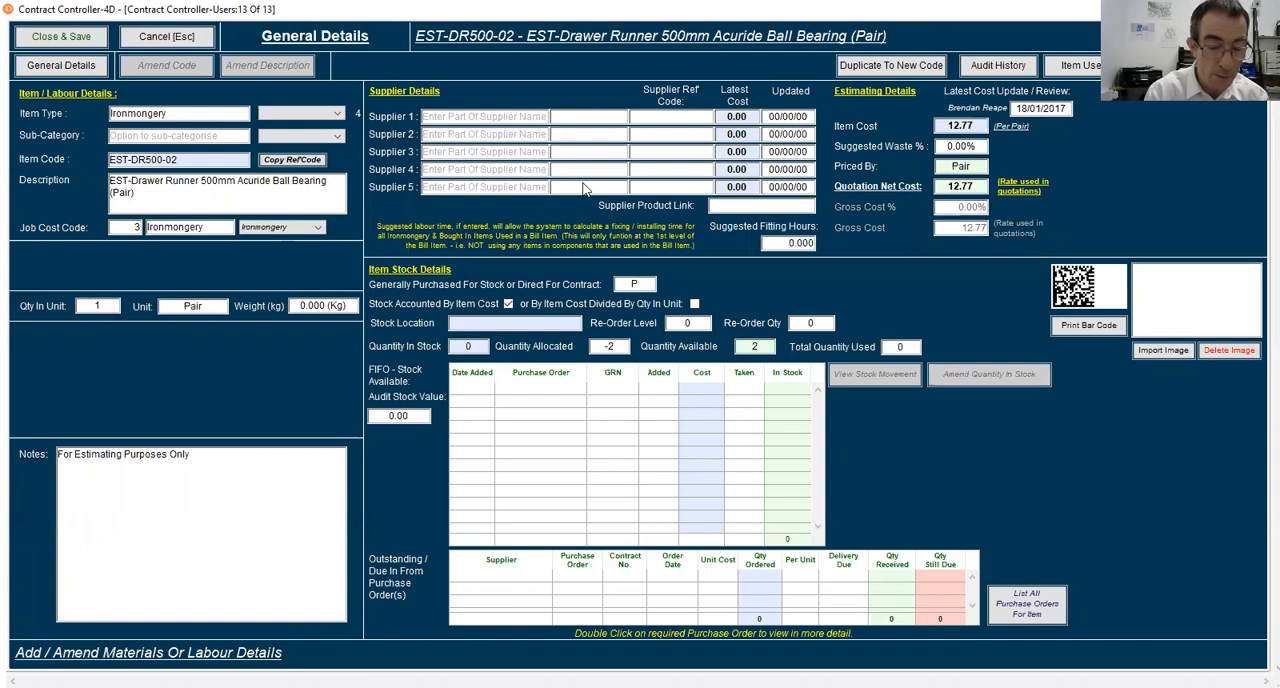
type("Travis")
key("Tab")
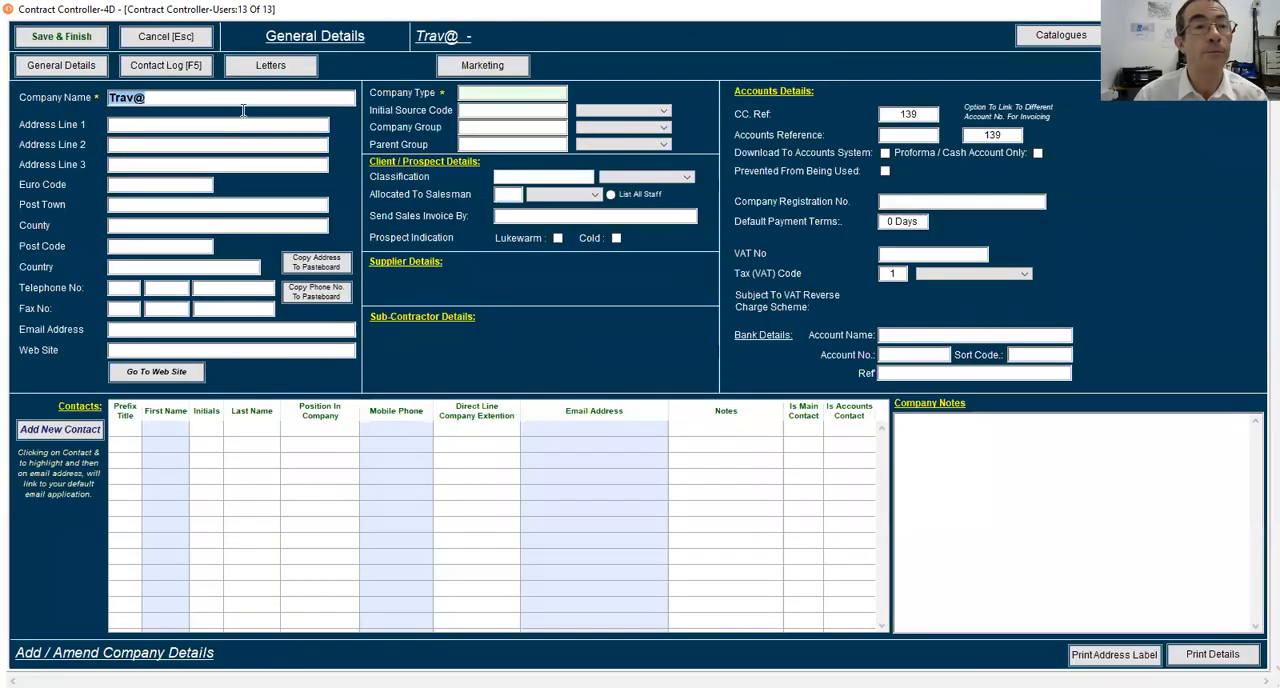
Add a new company record named Travis Perkins with Birkenhead as its post town
left_click(210, 100)
key("BackSpace")
type("is ")
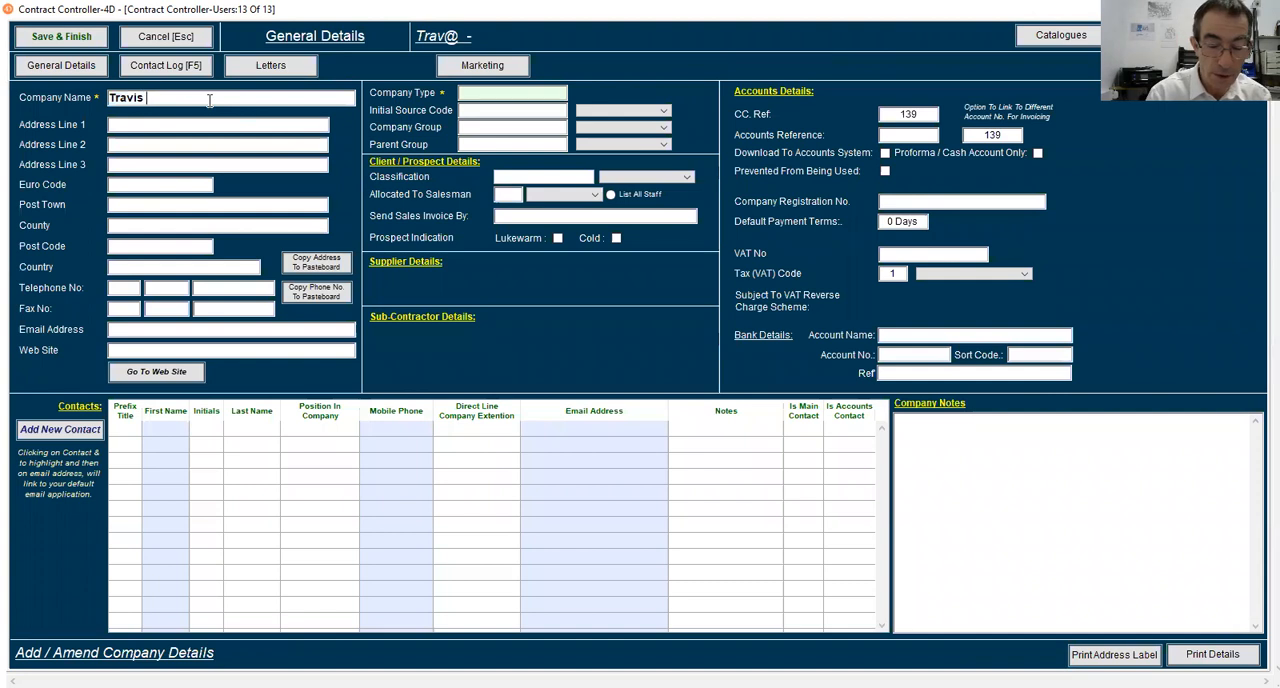
type("Perkin")
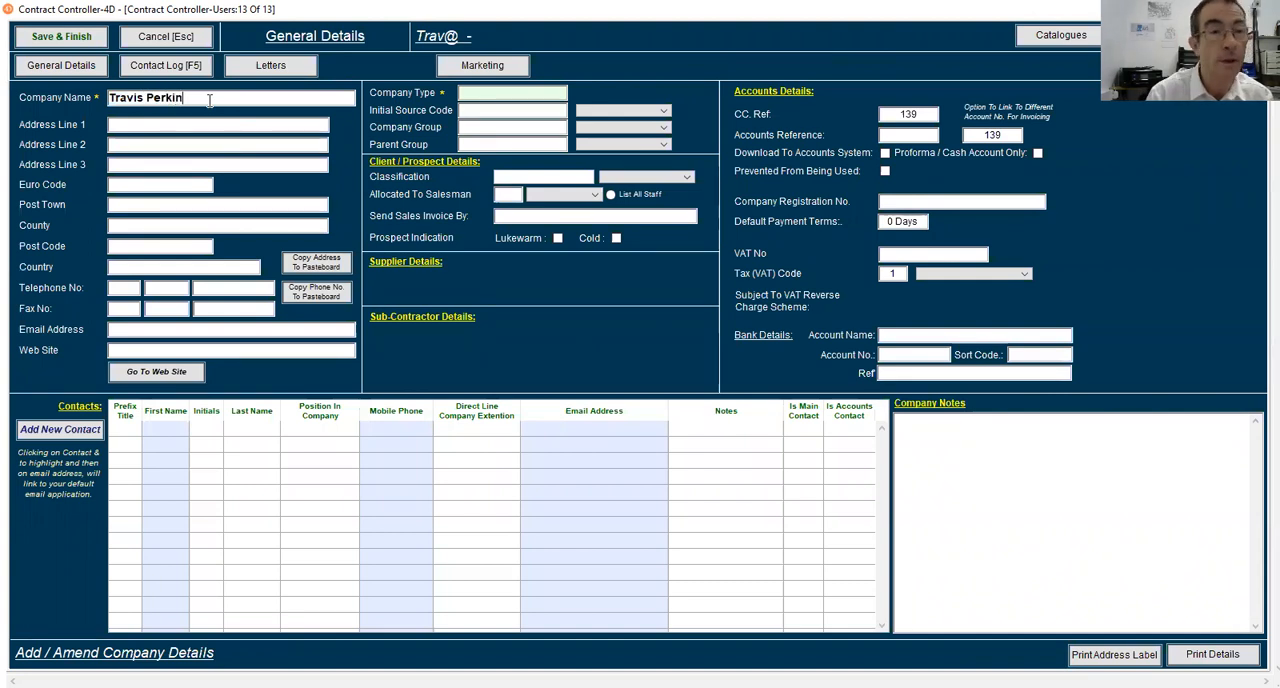
type("s")
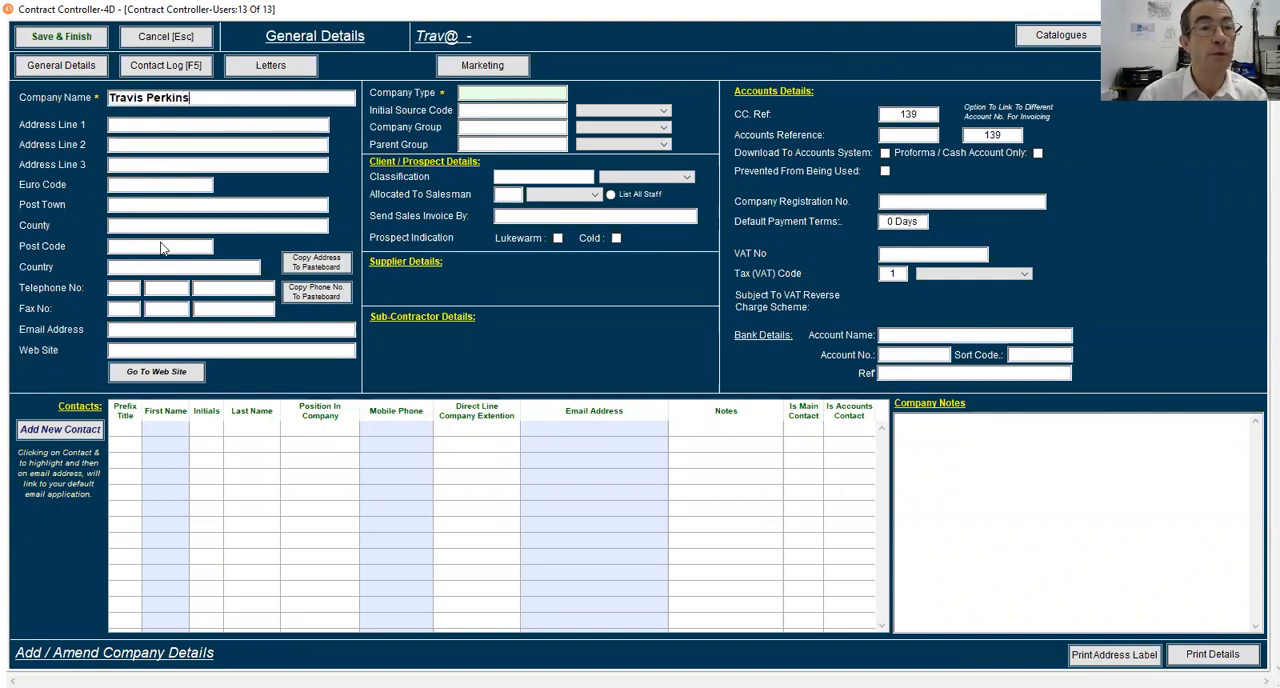
type("Birkenhead")
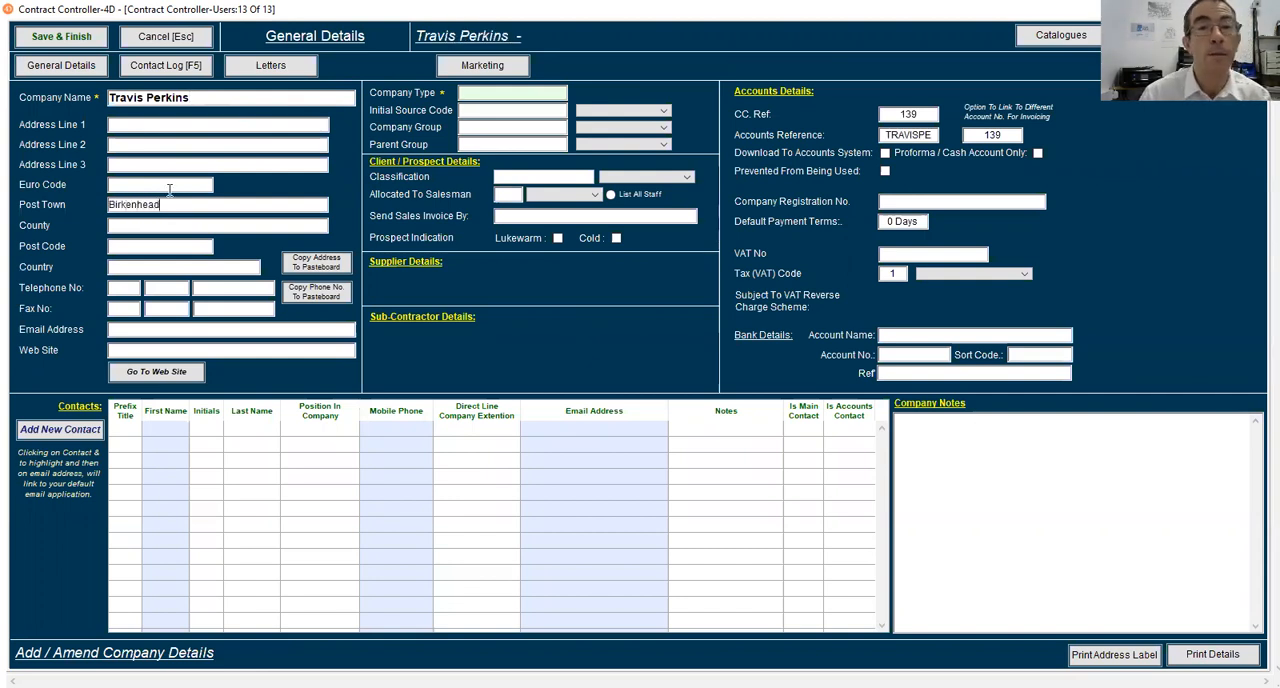
Set the company type to Supplier, enter the company's telephone number and save the record
left_click(463, 97)
left_click(546, 276)
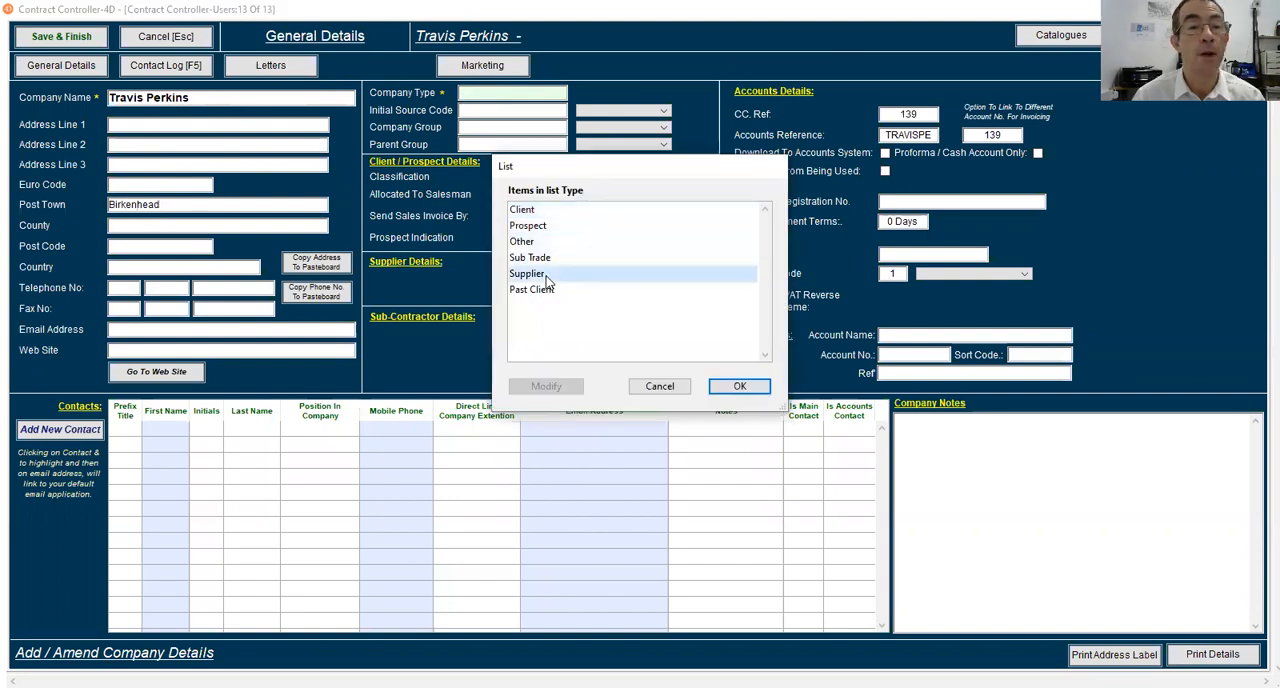
double_click(546, 276)
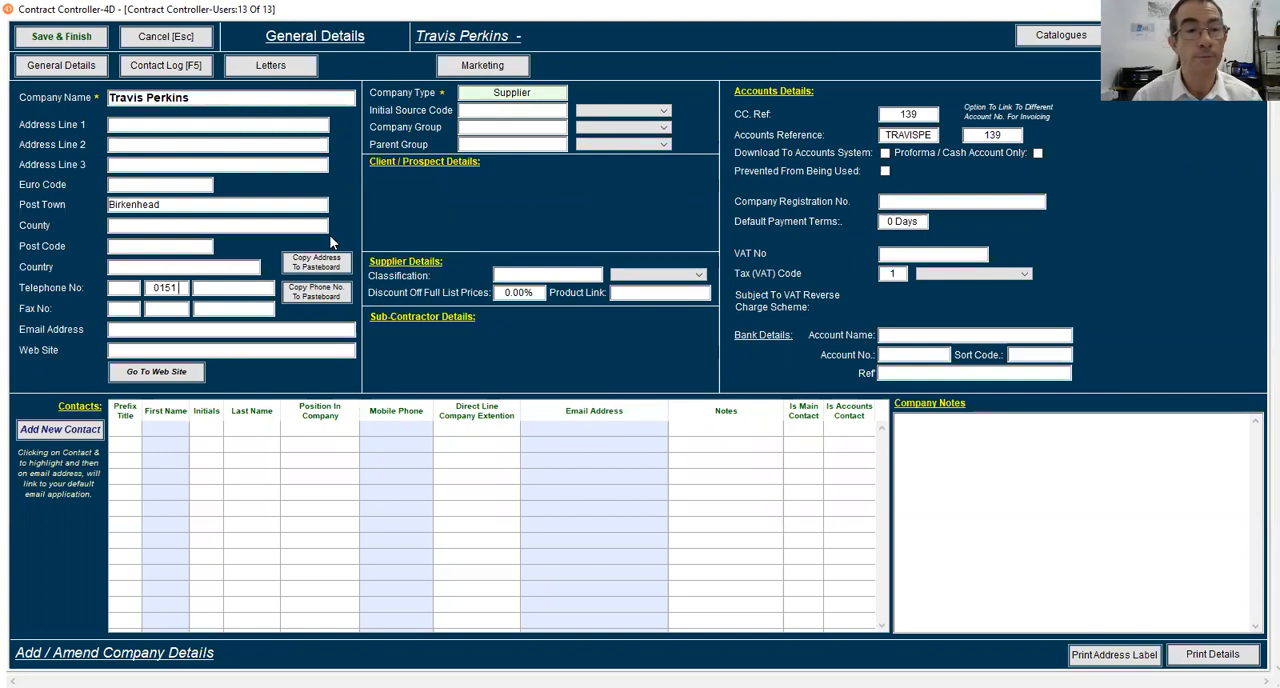
key("Tab")
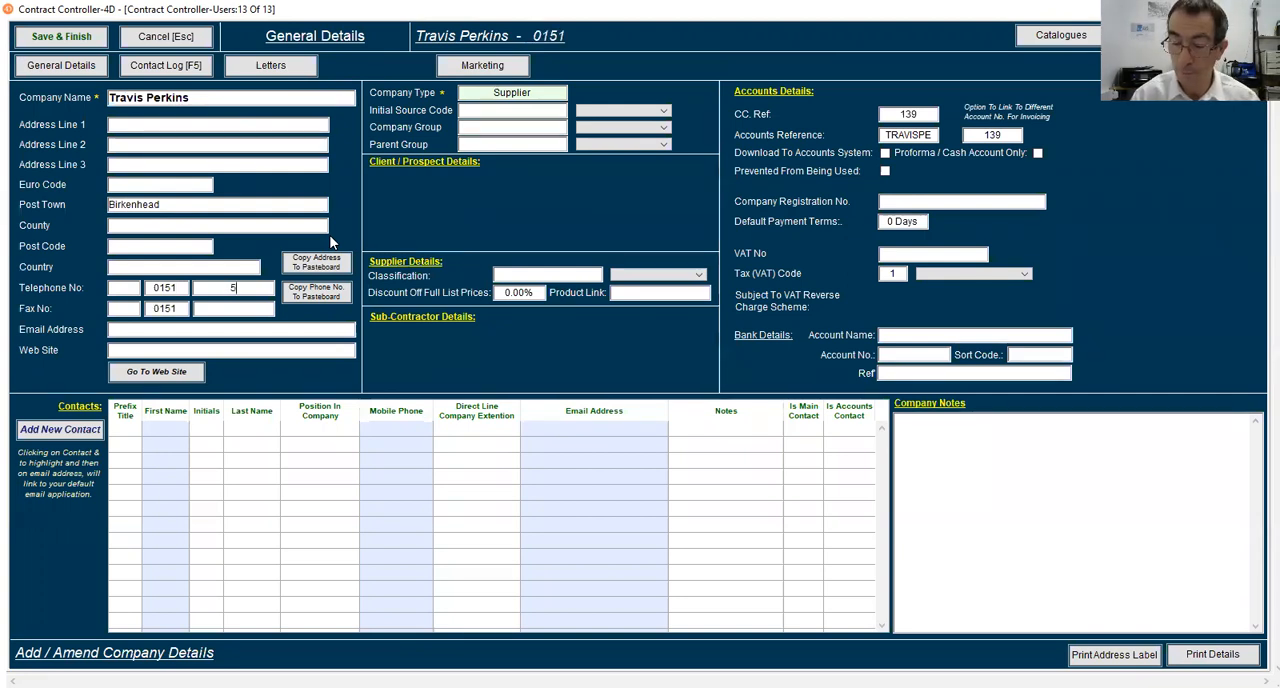
key("Tab")
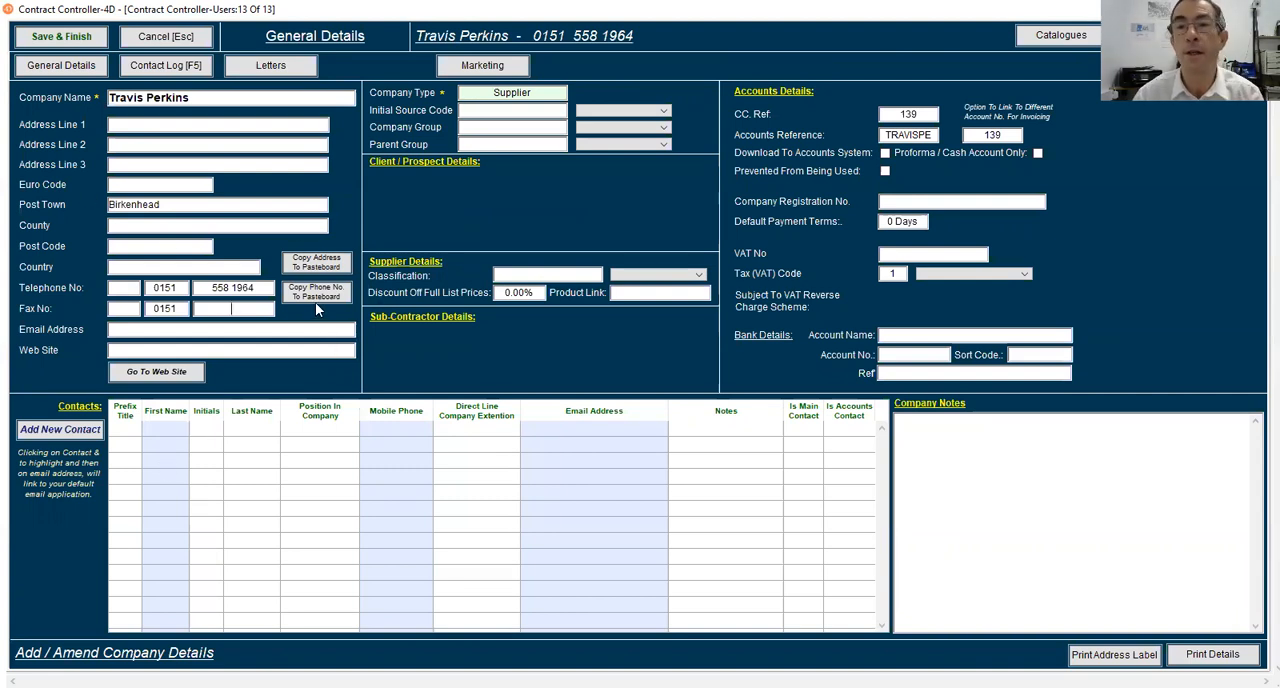
left_click(61, 36)
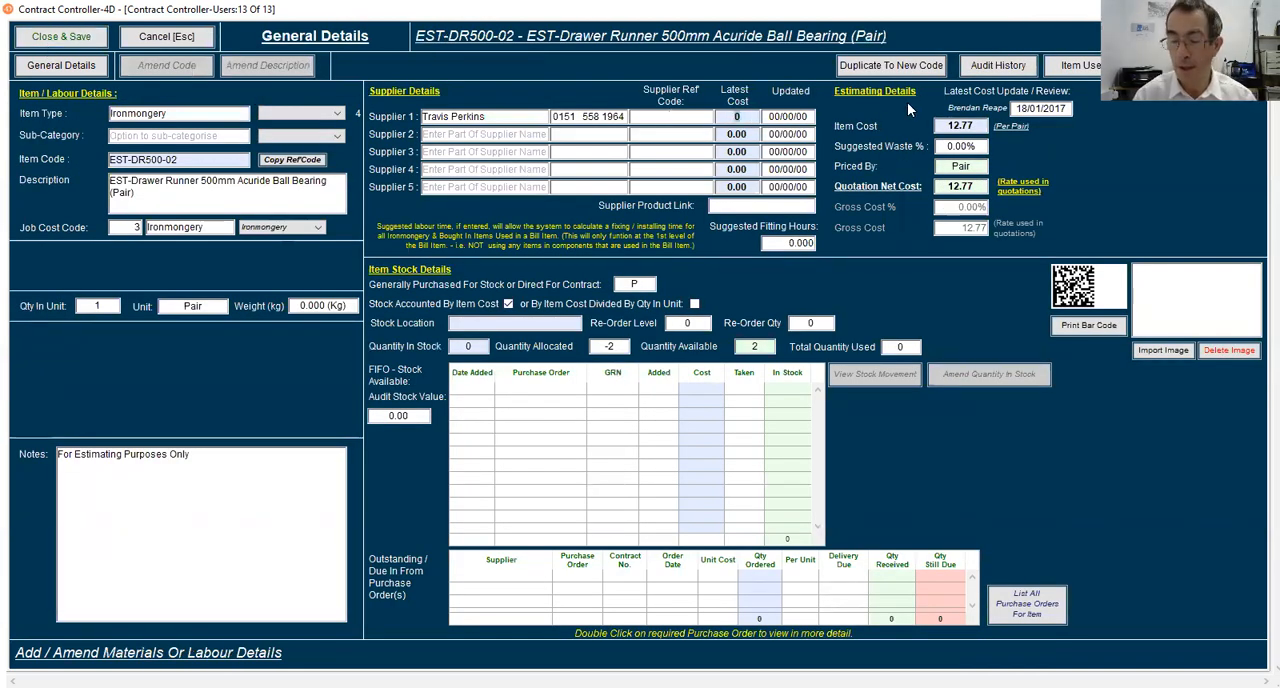
Set the supplier's latest cost to 15.75 and the drawer runner's item cost to 16.50, and save the library item
type("15.75")
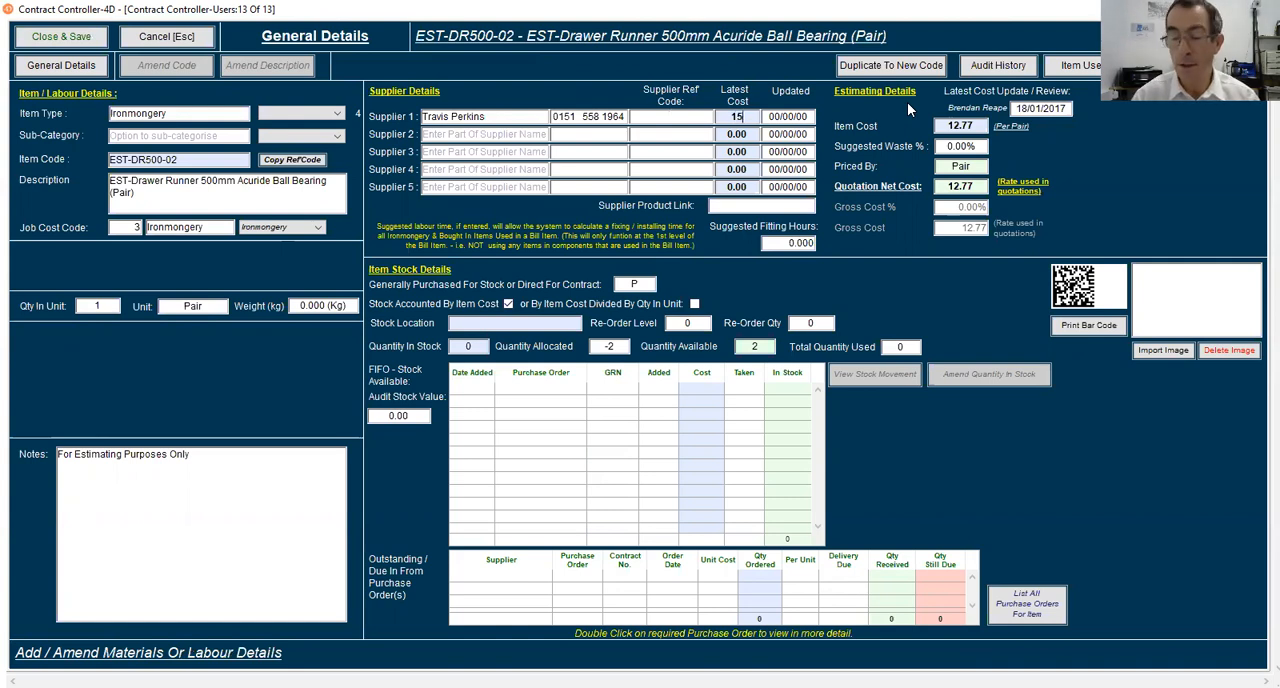
key("Tab")
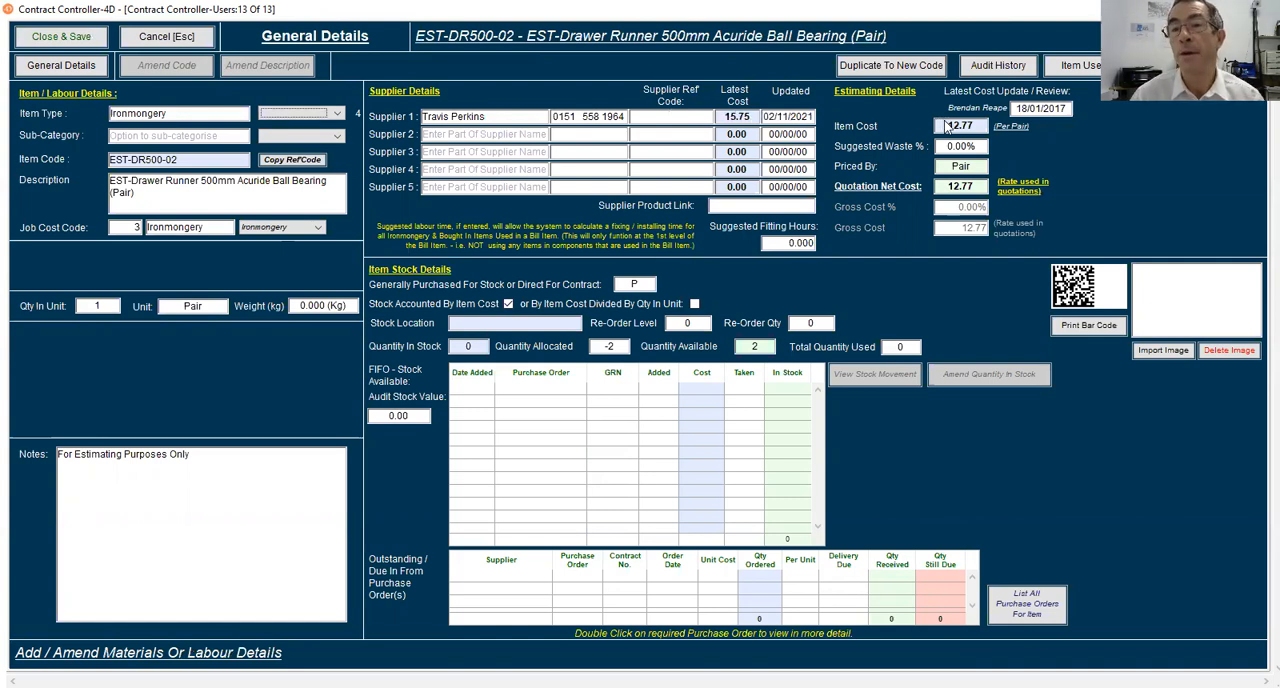
left_click_drag(948, 128, 978, 129)
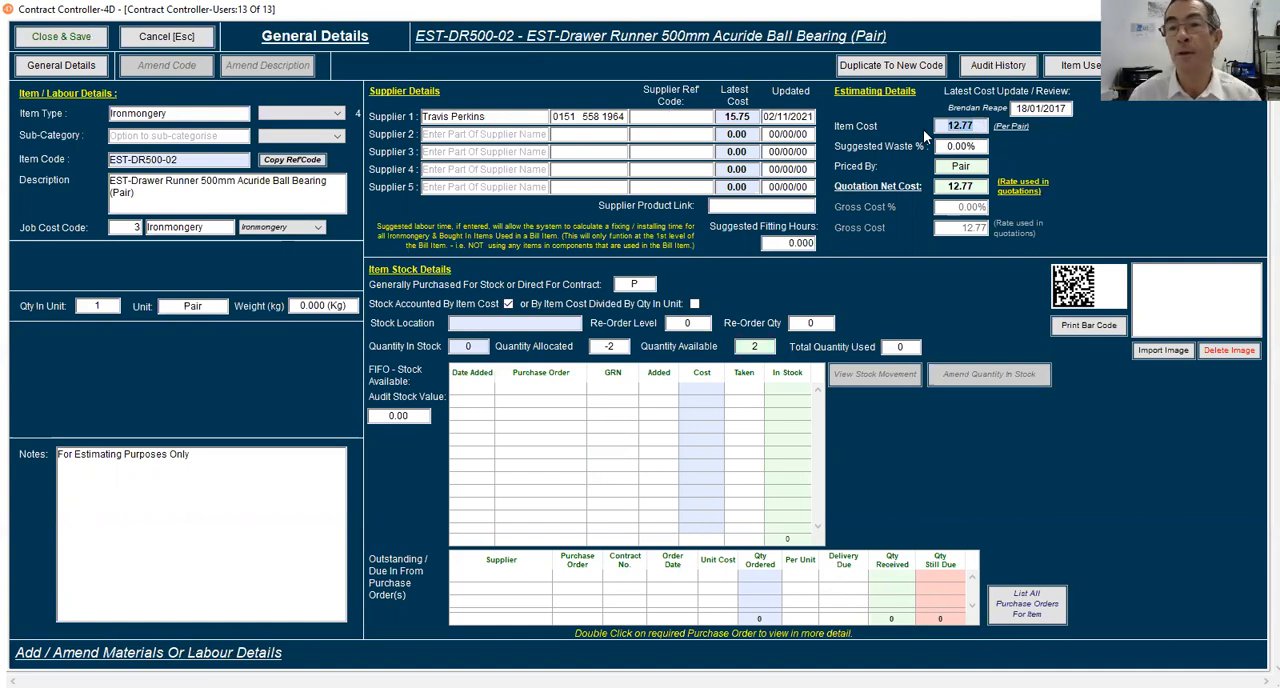
type("16.50")
key("Tab")
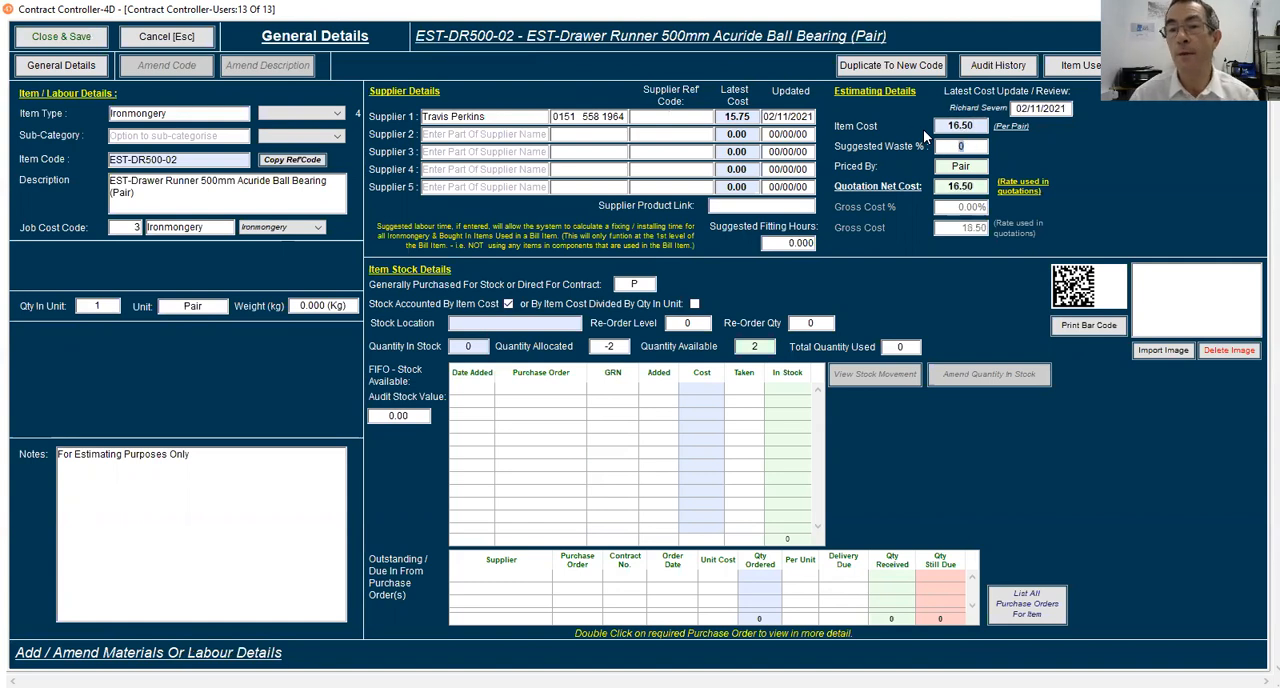
left_click(51, 39)
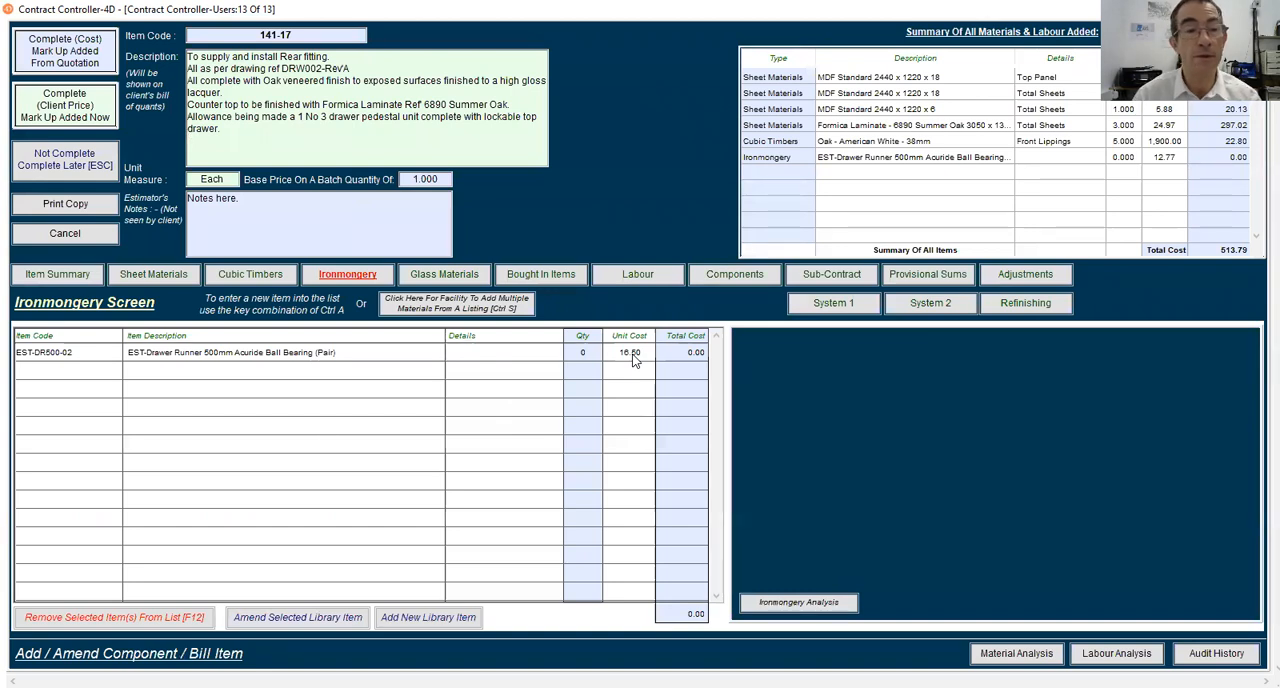
left_click(258, 356)
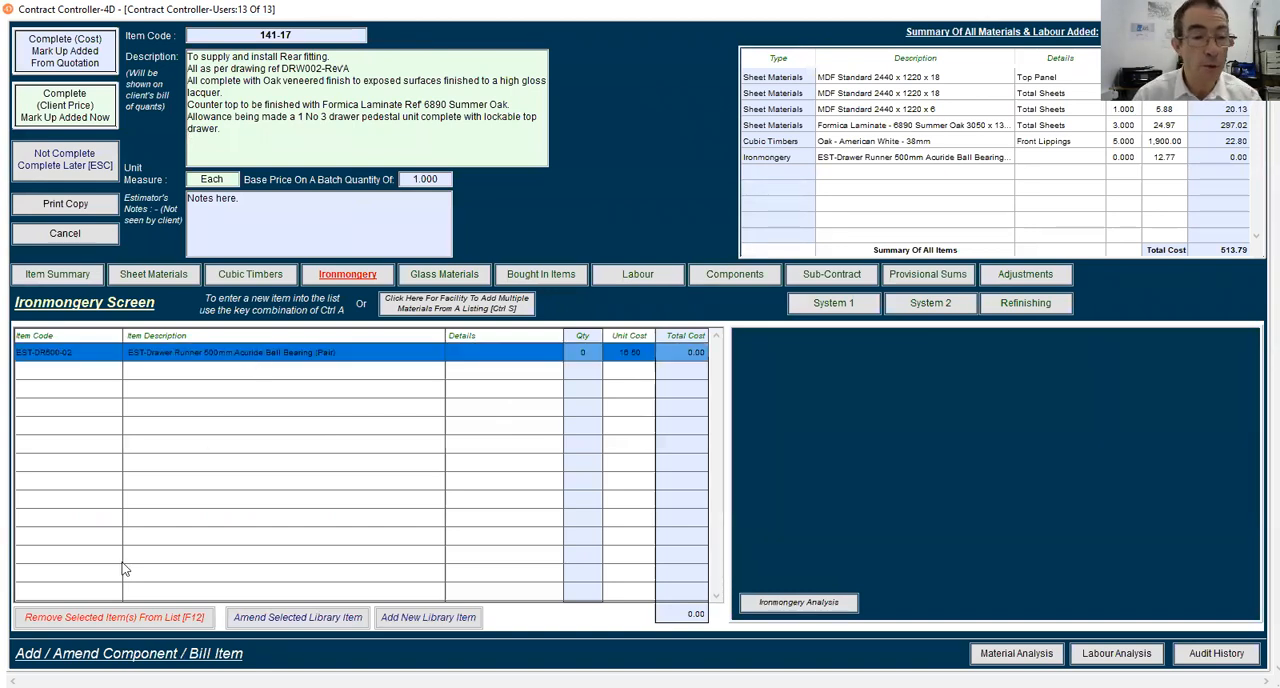
left_click(125, 617)
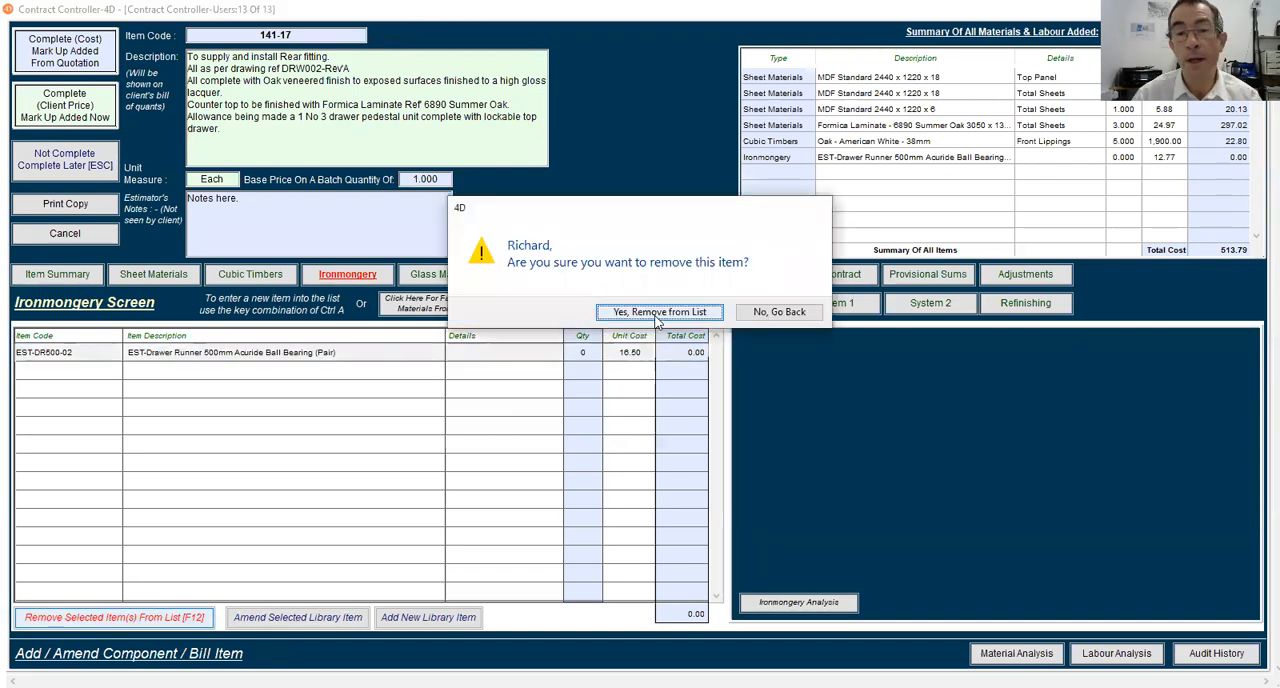
left_click(778, 314)
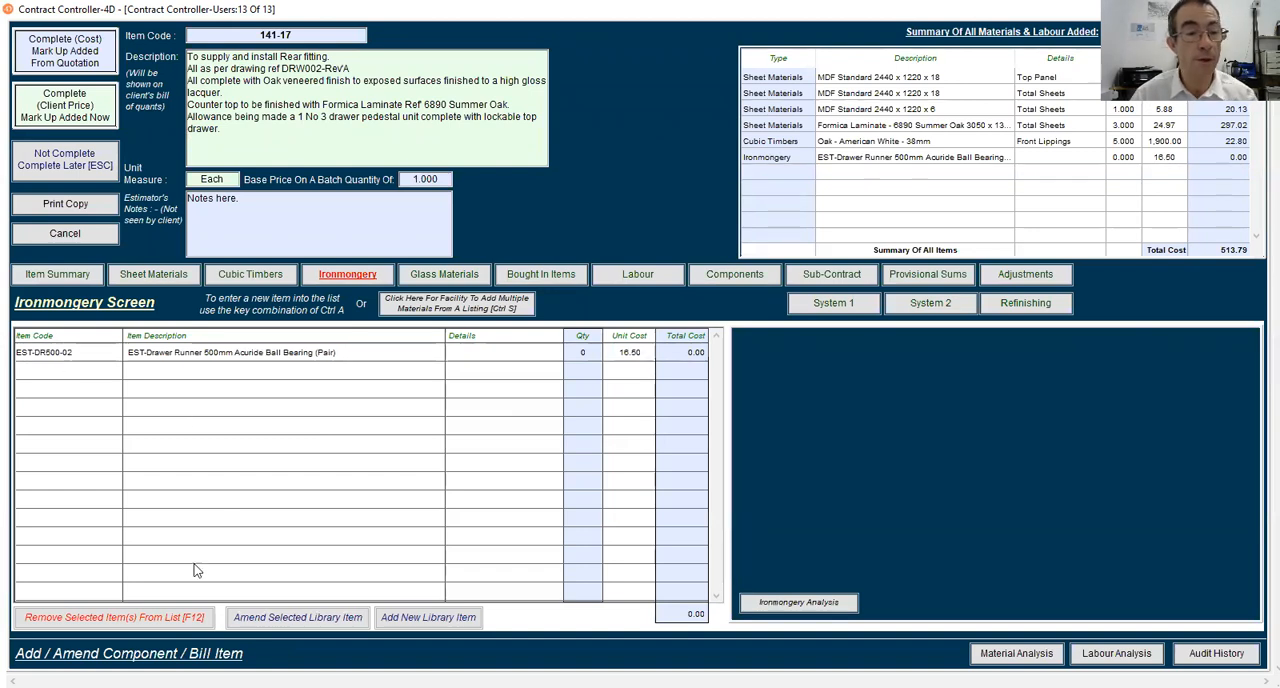
Remove the drawer runner line from the bill item's ironmongery list
left_click(199, 358)
left_click(160, 617)
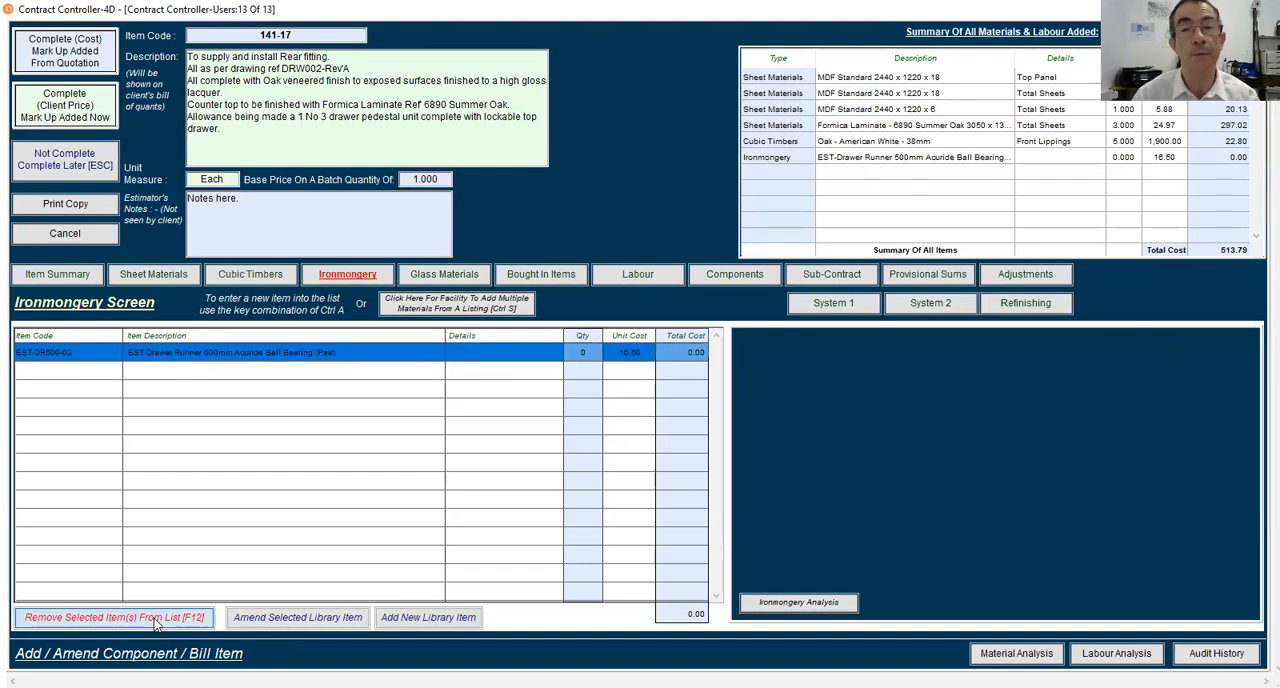
left_click(658, 312)
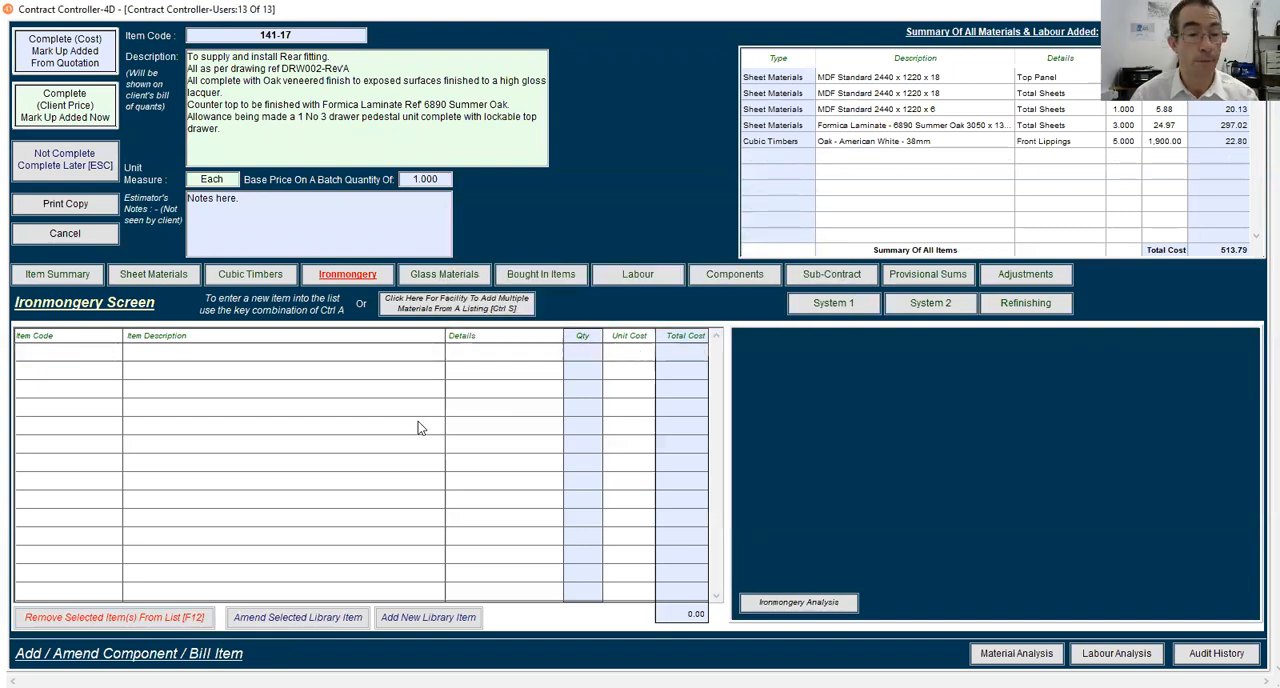
Add an ironmongery line with item code EST-DR500-02 and set its quantity to 2
type("EST-DR500-02")
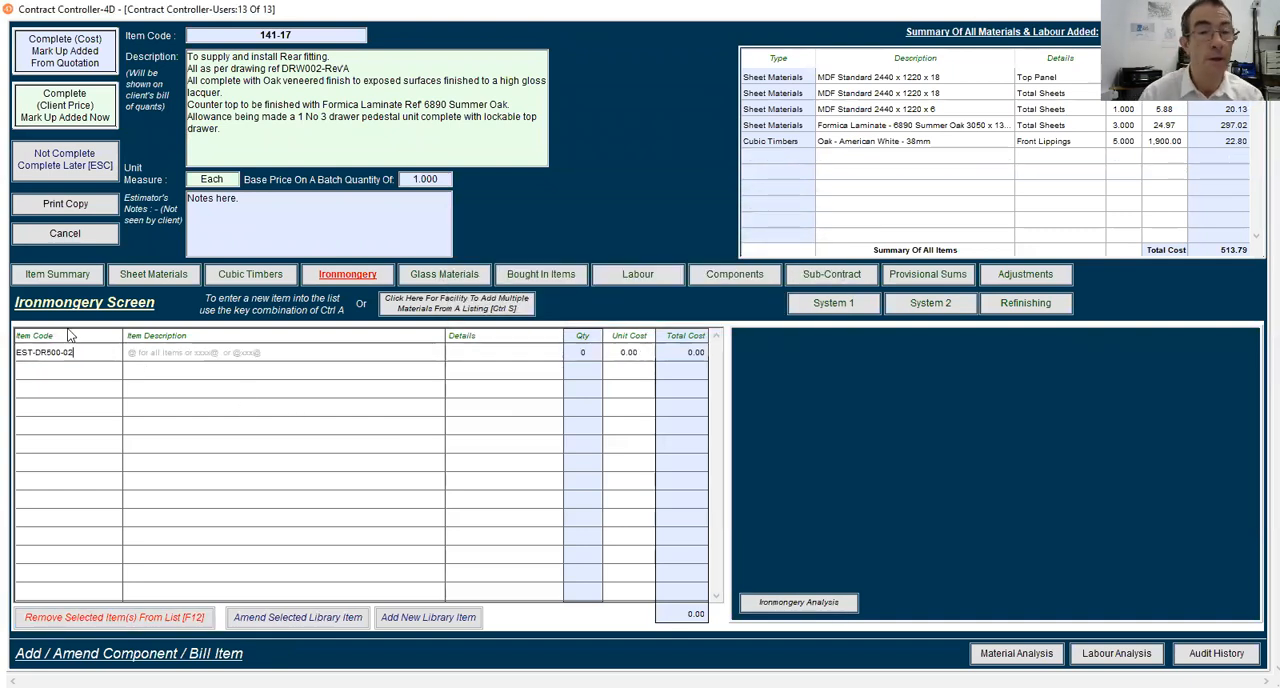
key("Tab")
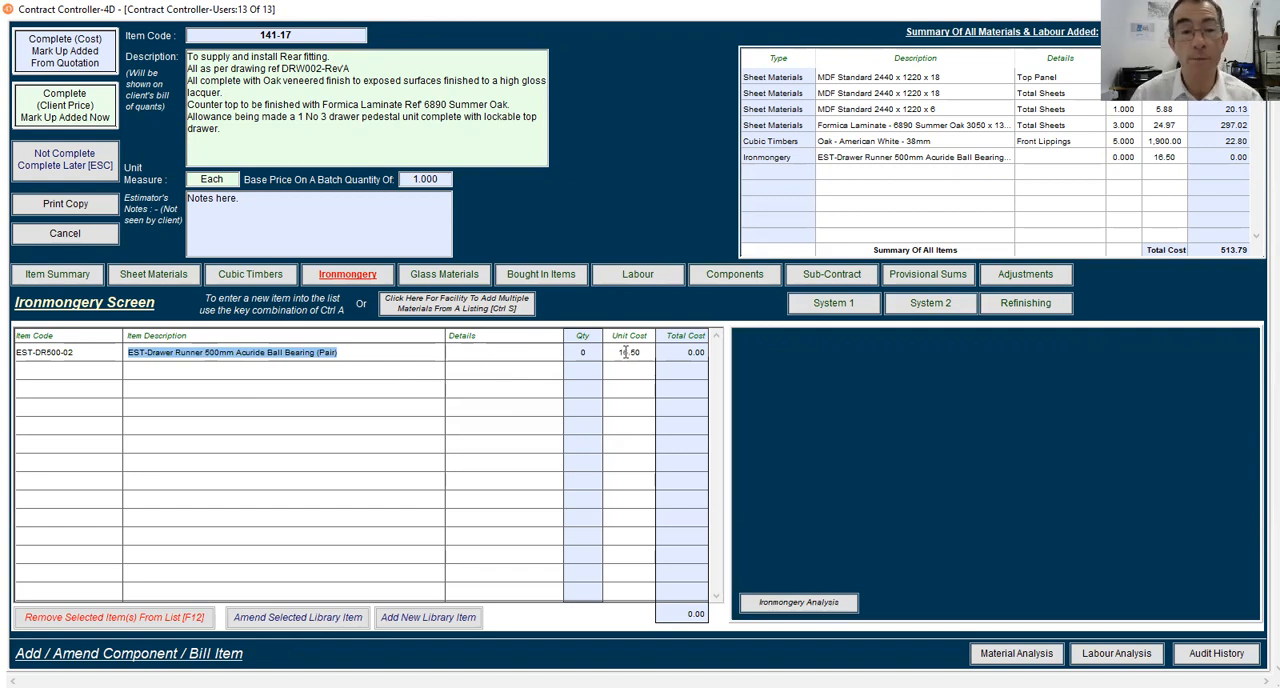
key("Tab")
key("Tab")
type("2")
key("Tab")
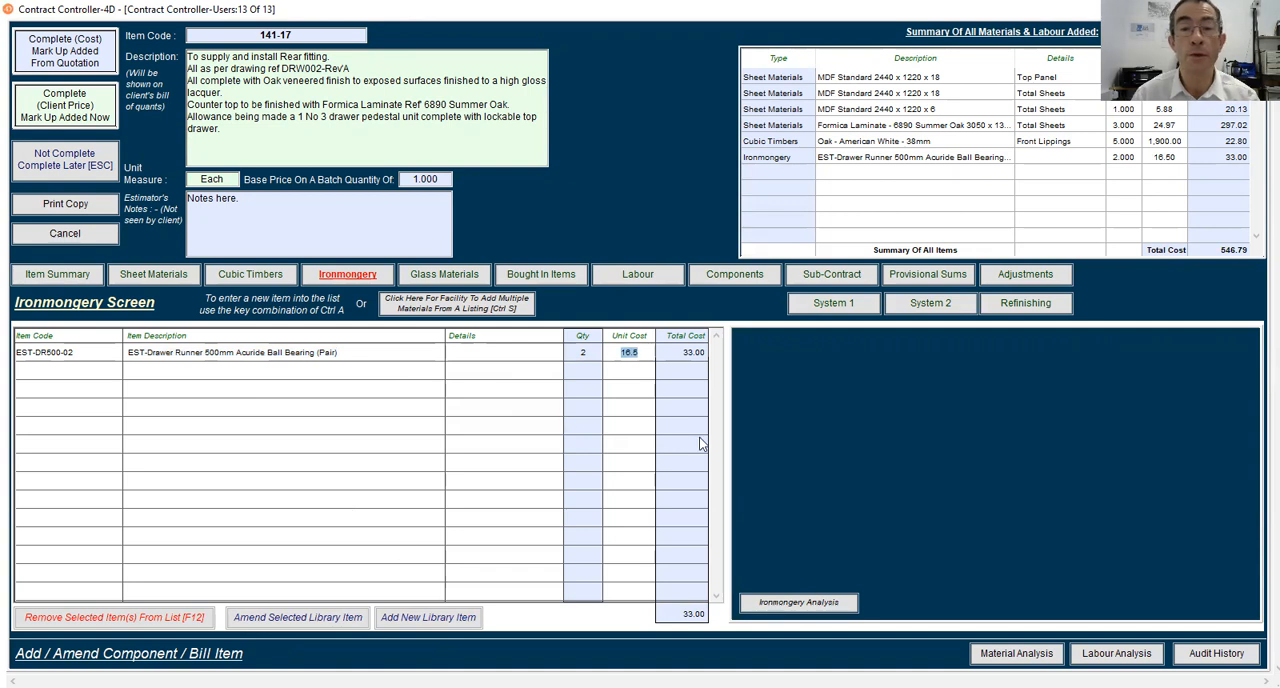
left_click(298, 437)
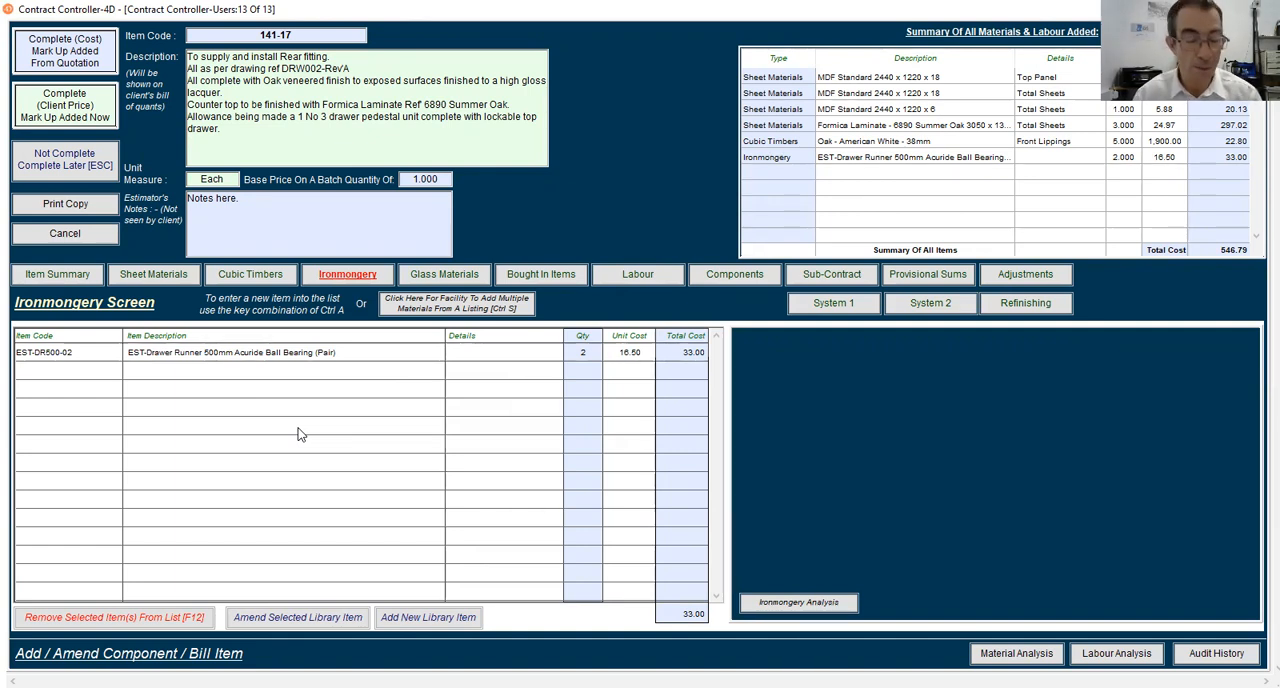
key("ctrl+a")
type("@fix@")
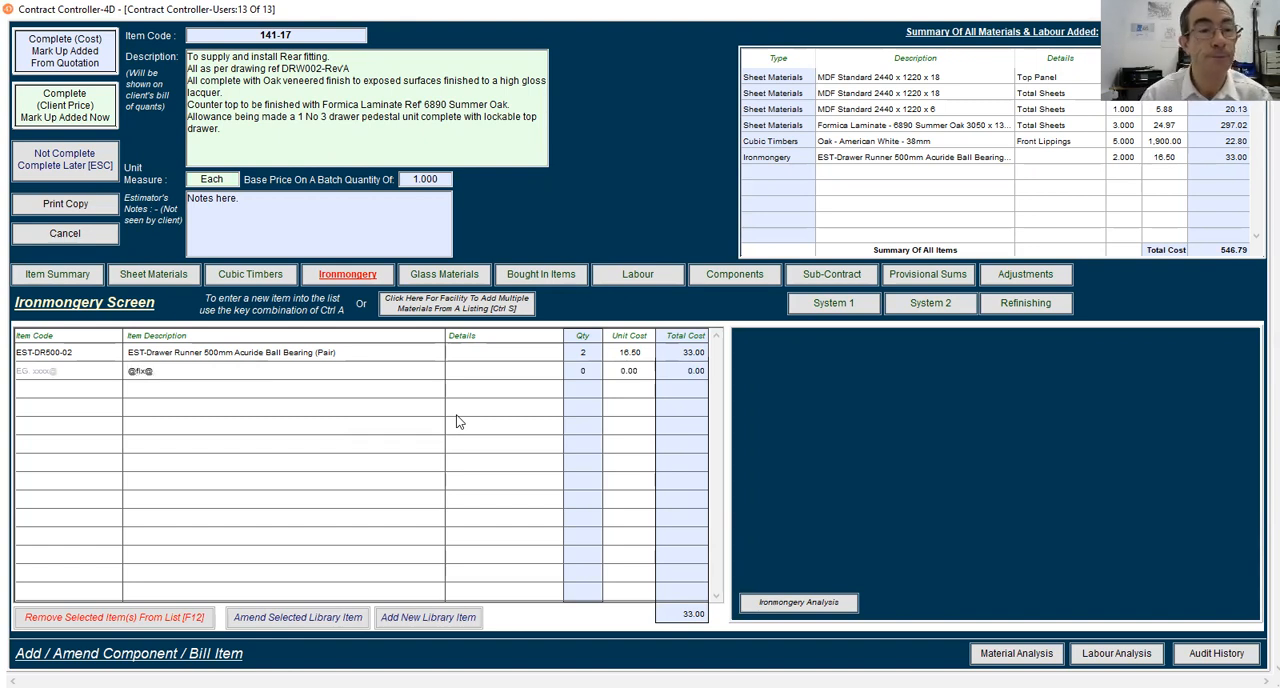
key("Return")
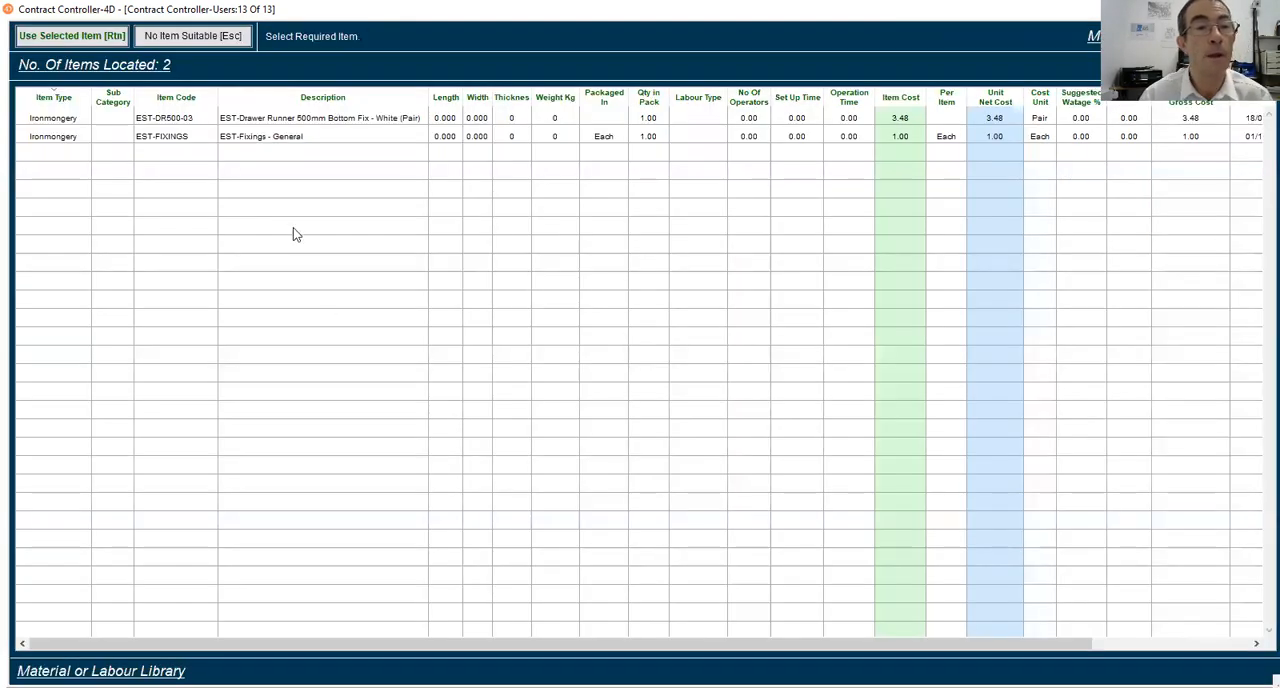
left_click(268, 139)
left_click(44, 37)
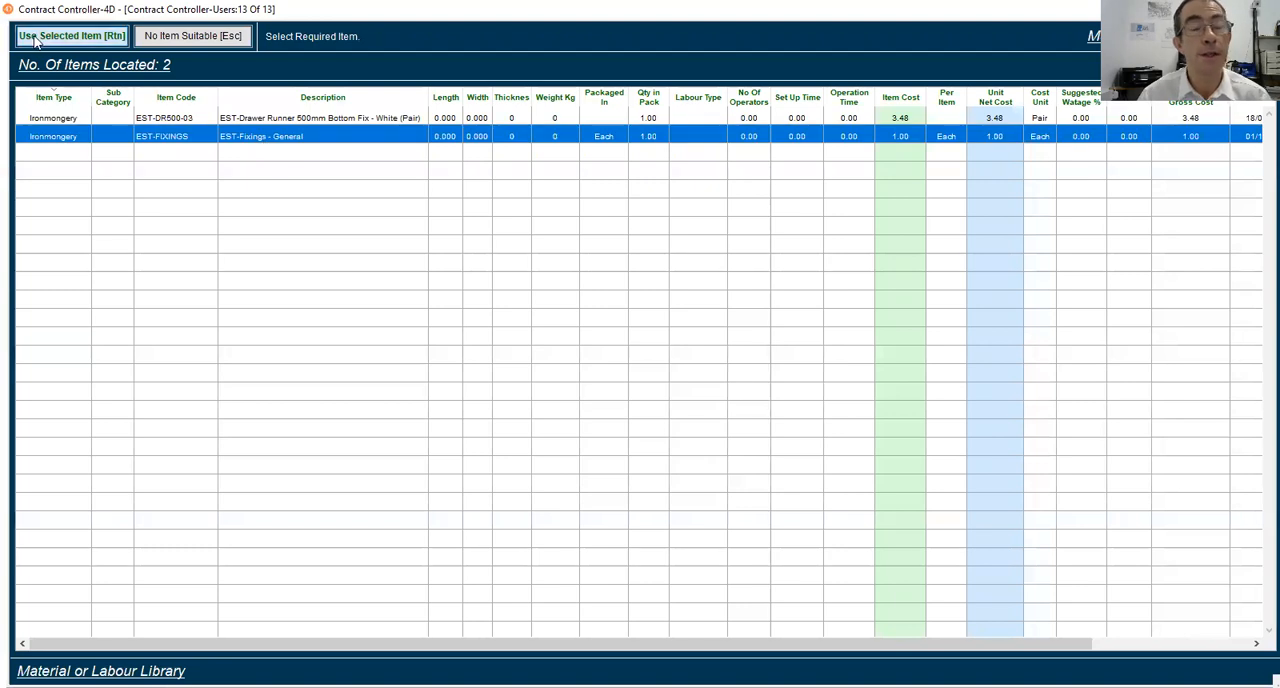
type("10")
key("Tab")
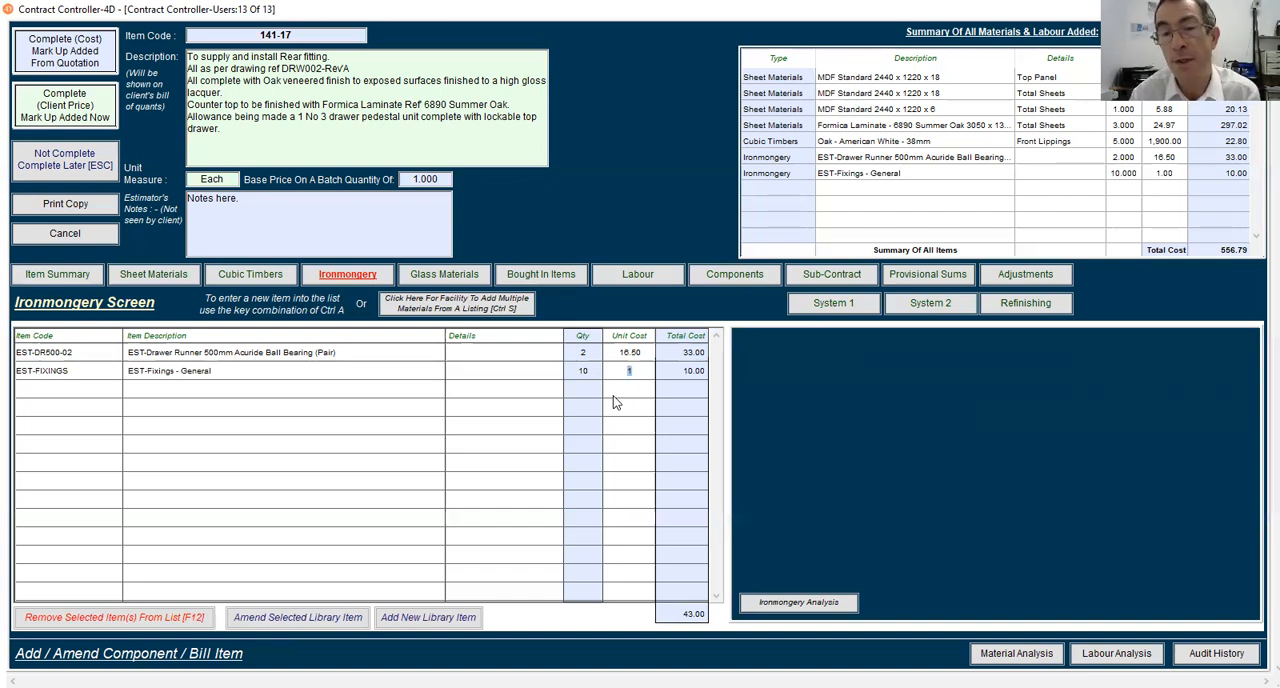
Add Machine Labour - General, Machine Labour - CNC, Bench Joiner, Polishing / Spraying and Site Fixer from the labour template to the bill item
left_click(631, 281)
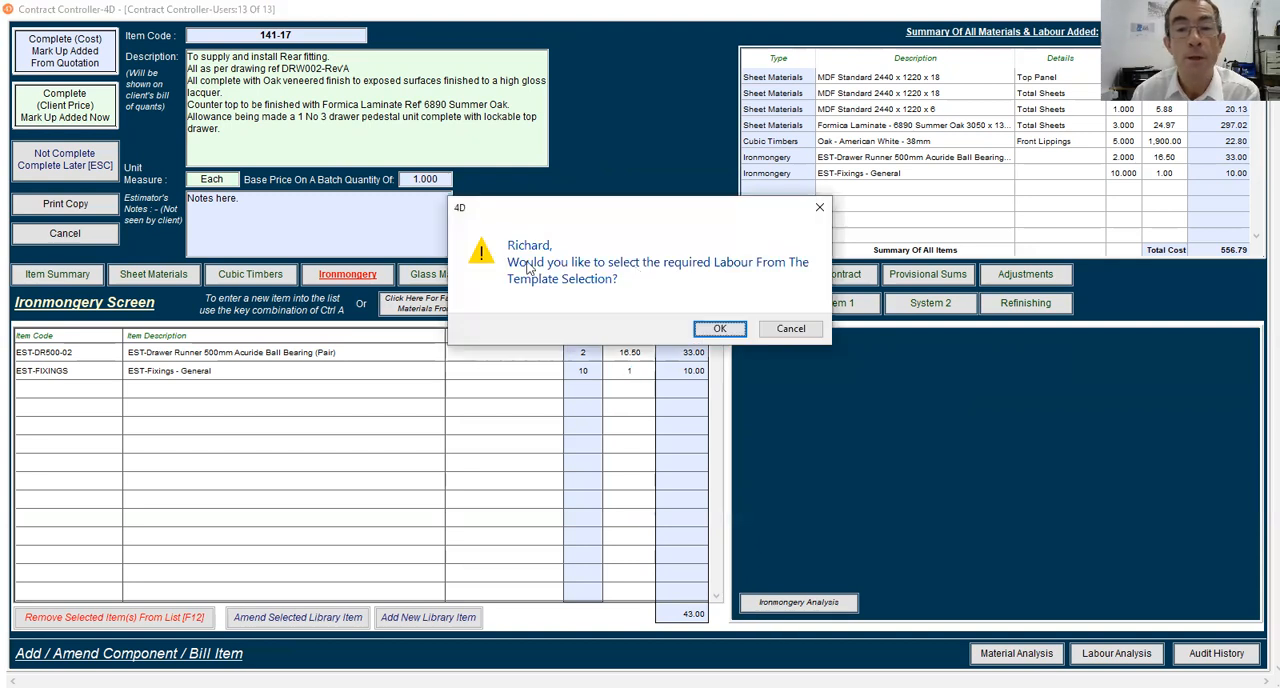
left_click(709, 335)
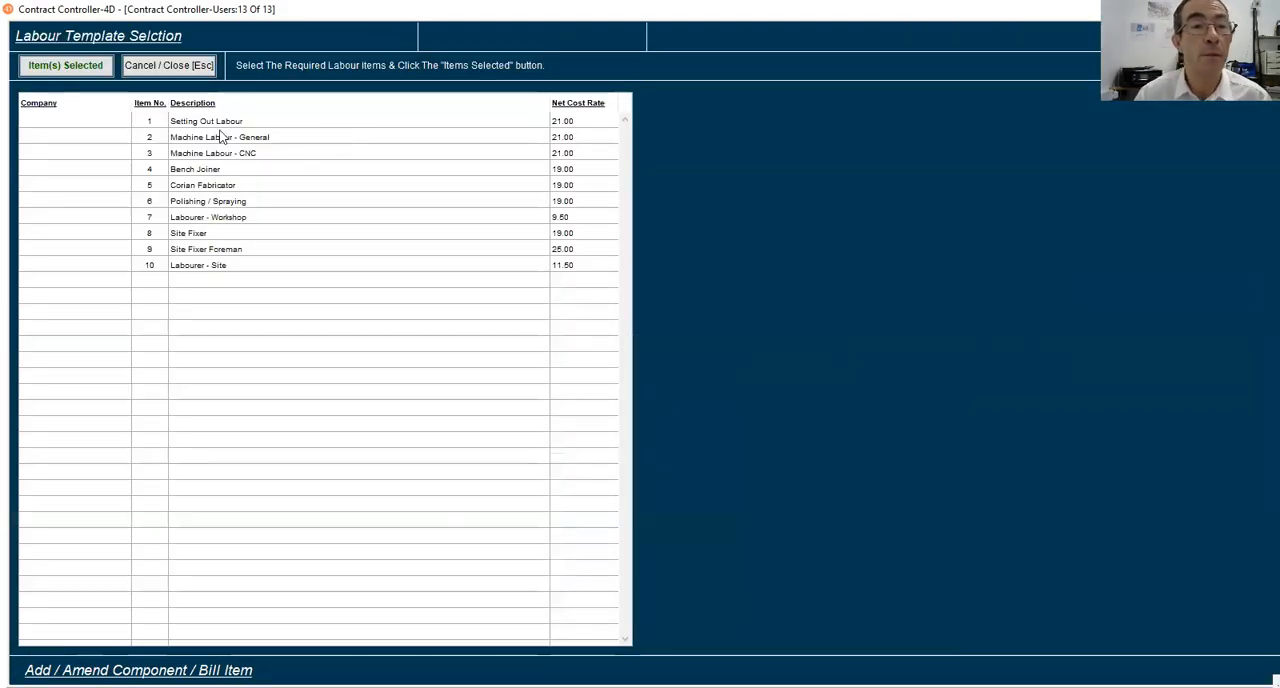
left_click(222, 137)
left_click(235, 154, "ctrl")
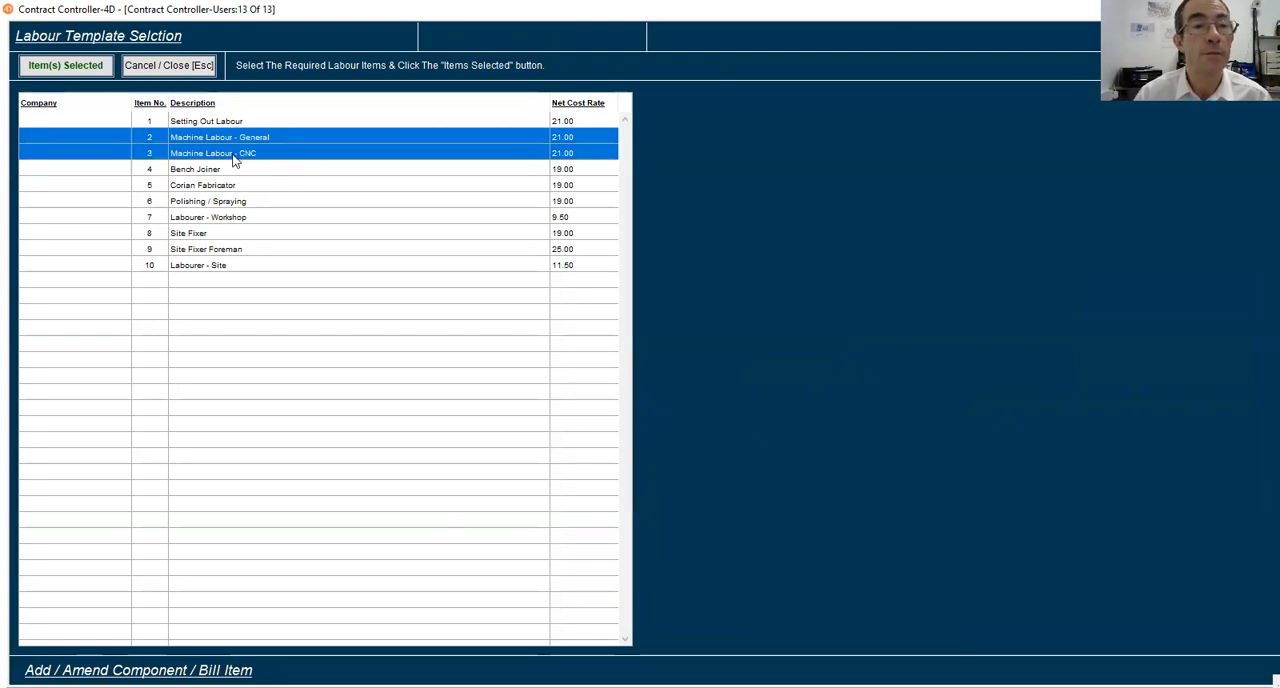
left_click(225, 170, "ctrl")
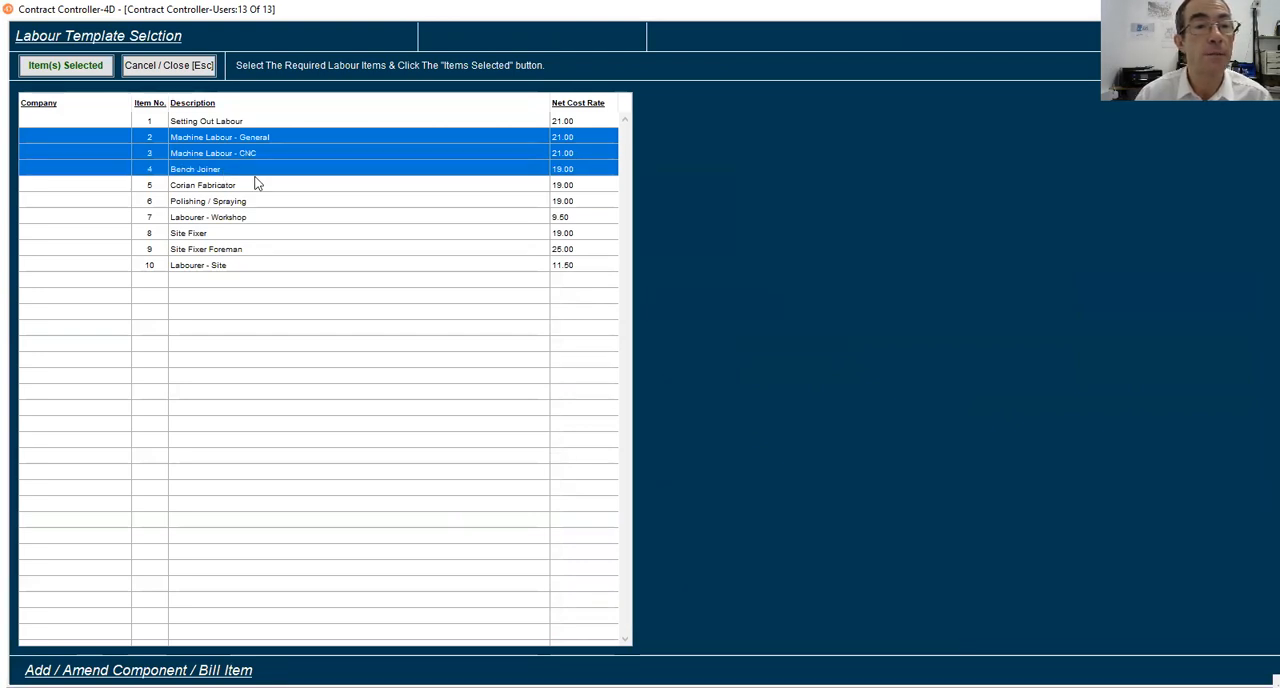
left_click(197, 204, "ctrl")
left_click(211, 234, "ctrl")
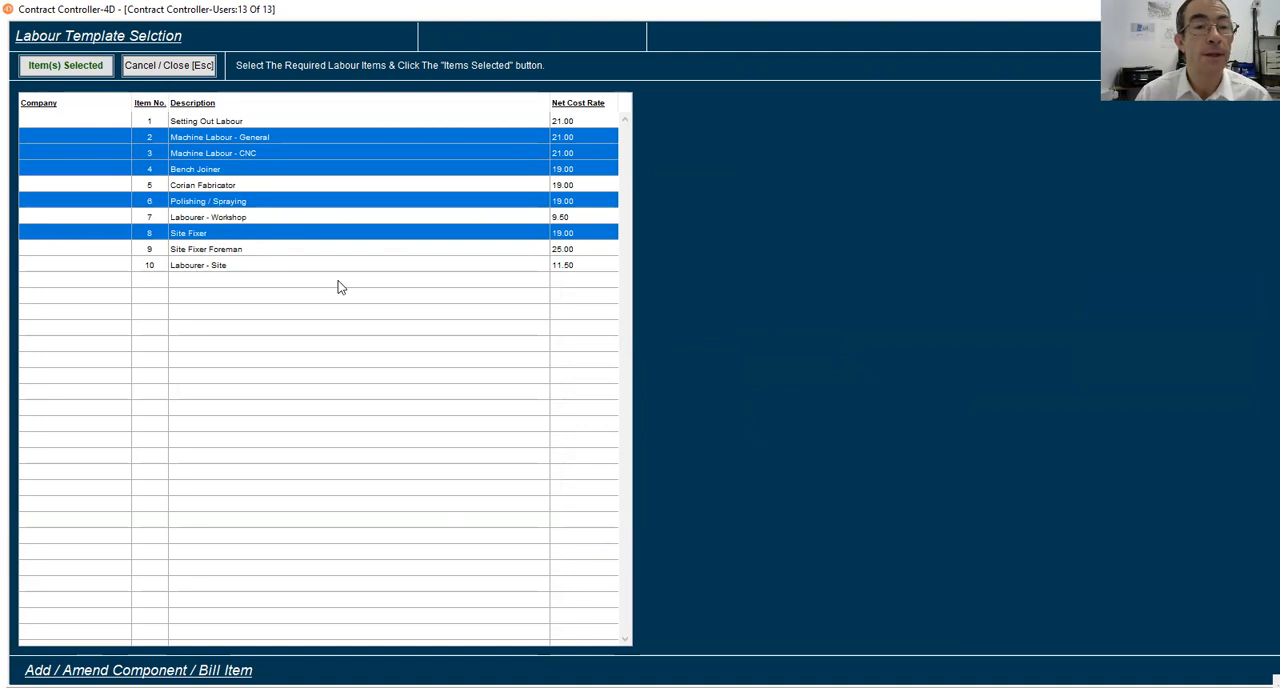
left_click(91, 70)
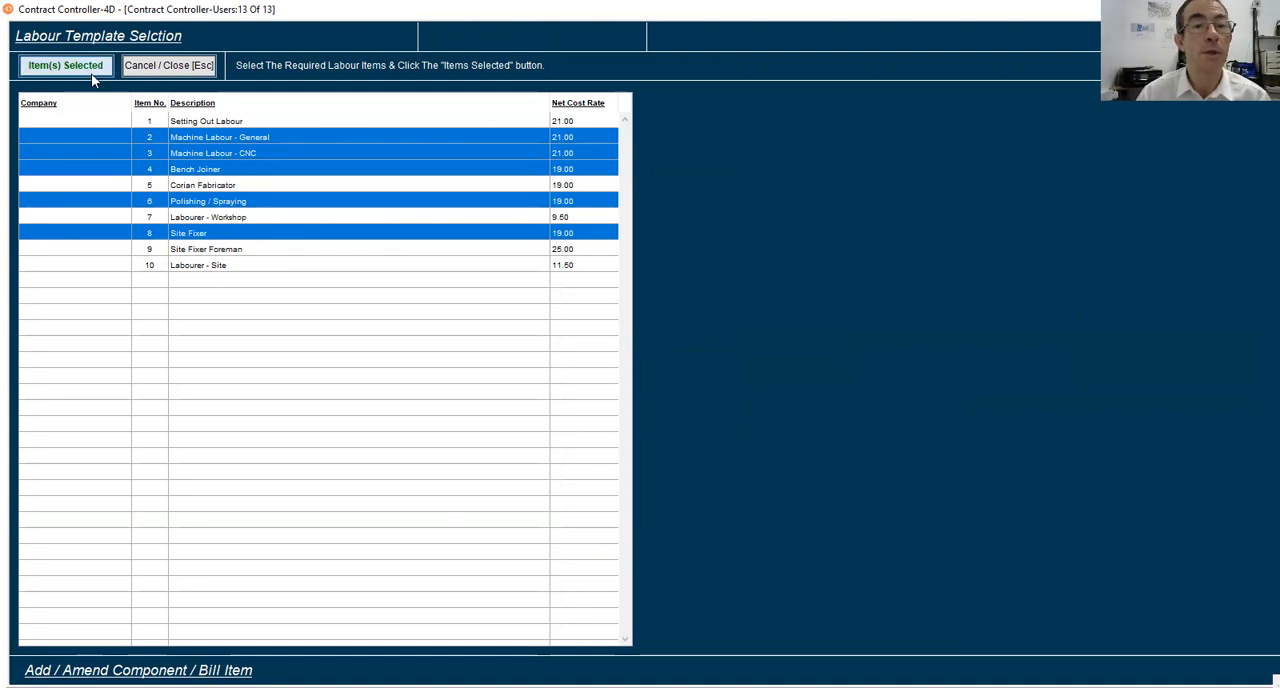
Enter General Cutting as the details of Machine Labour - General and set its time to 3 hours
left_click(257, 366)
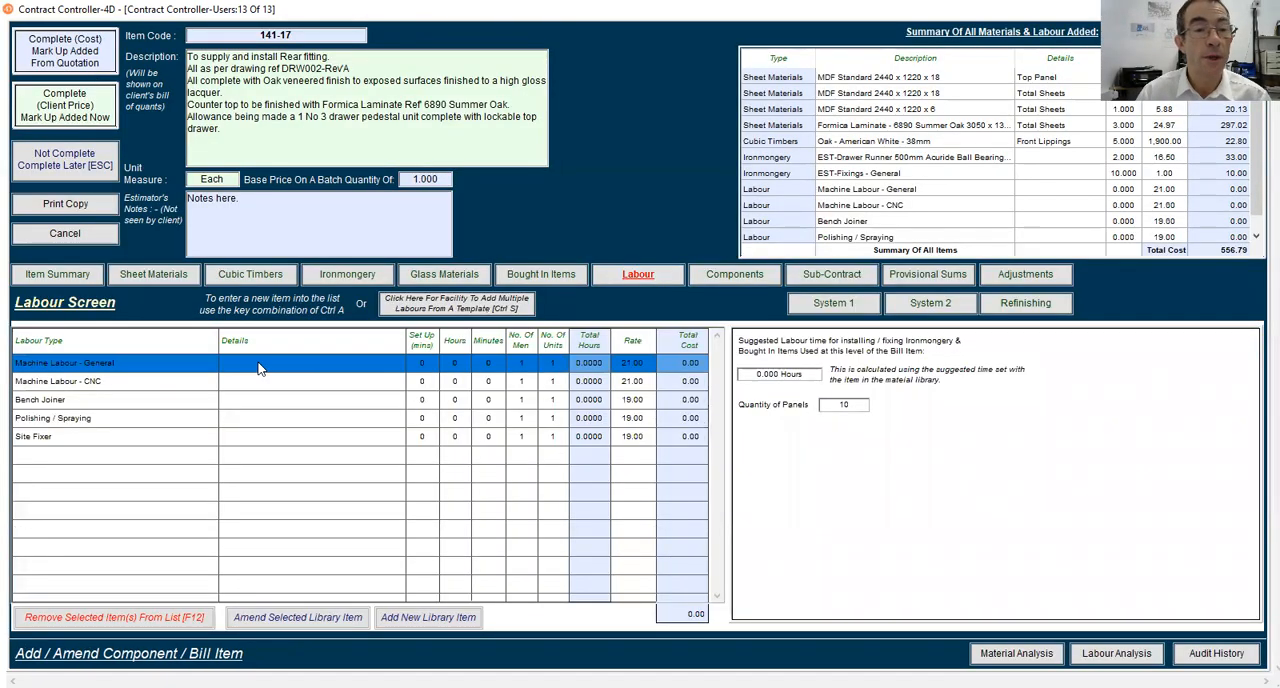
left_click(258, 366)
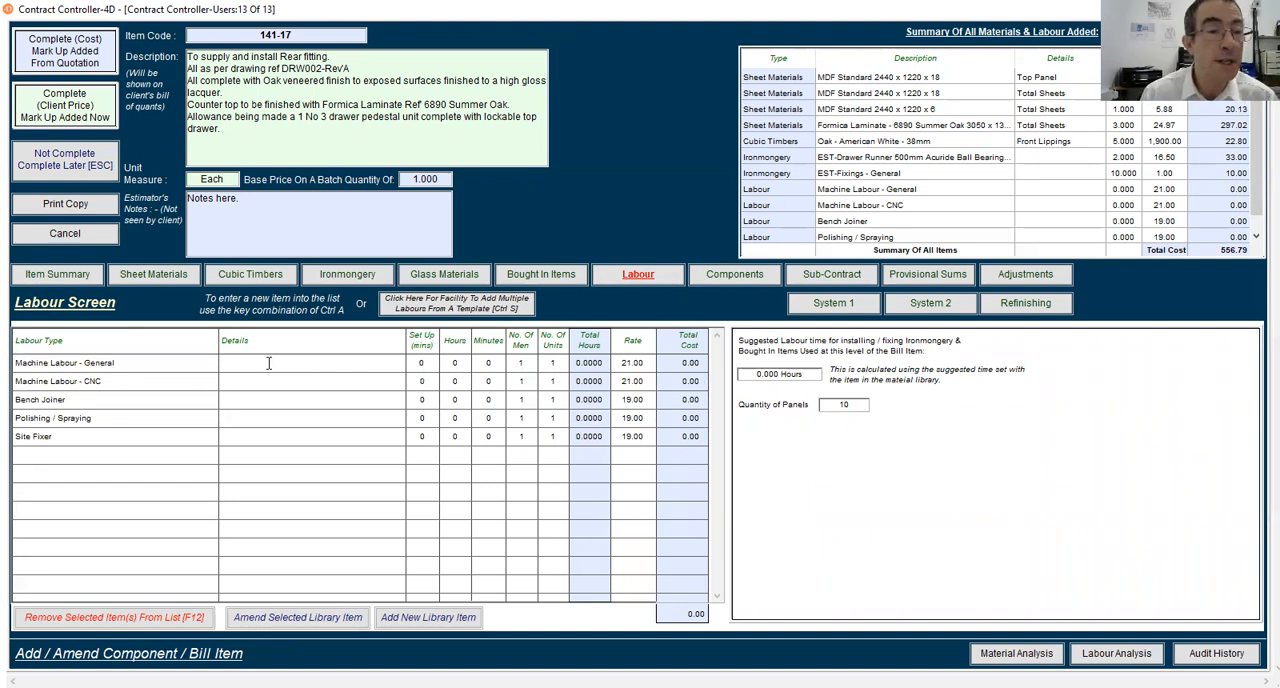
type("Gen")
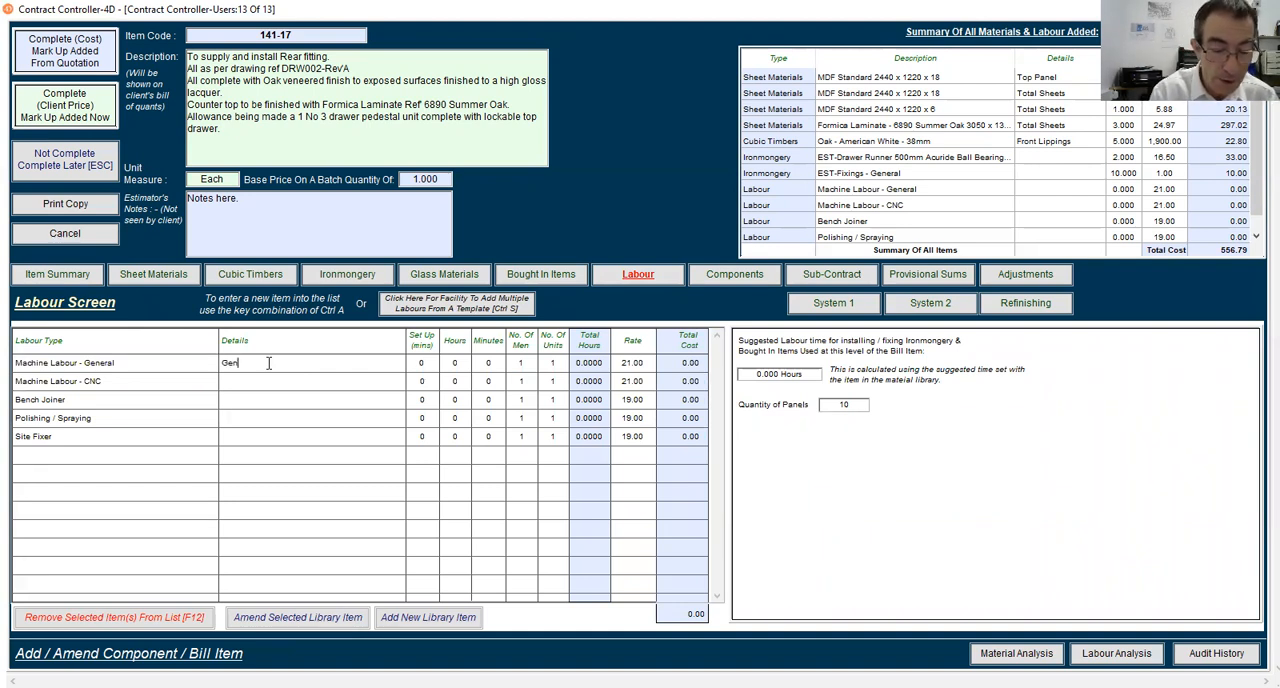
type("eral Cutting")
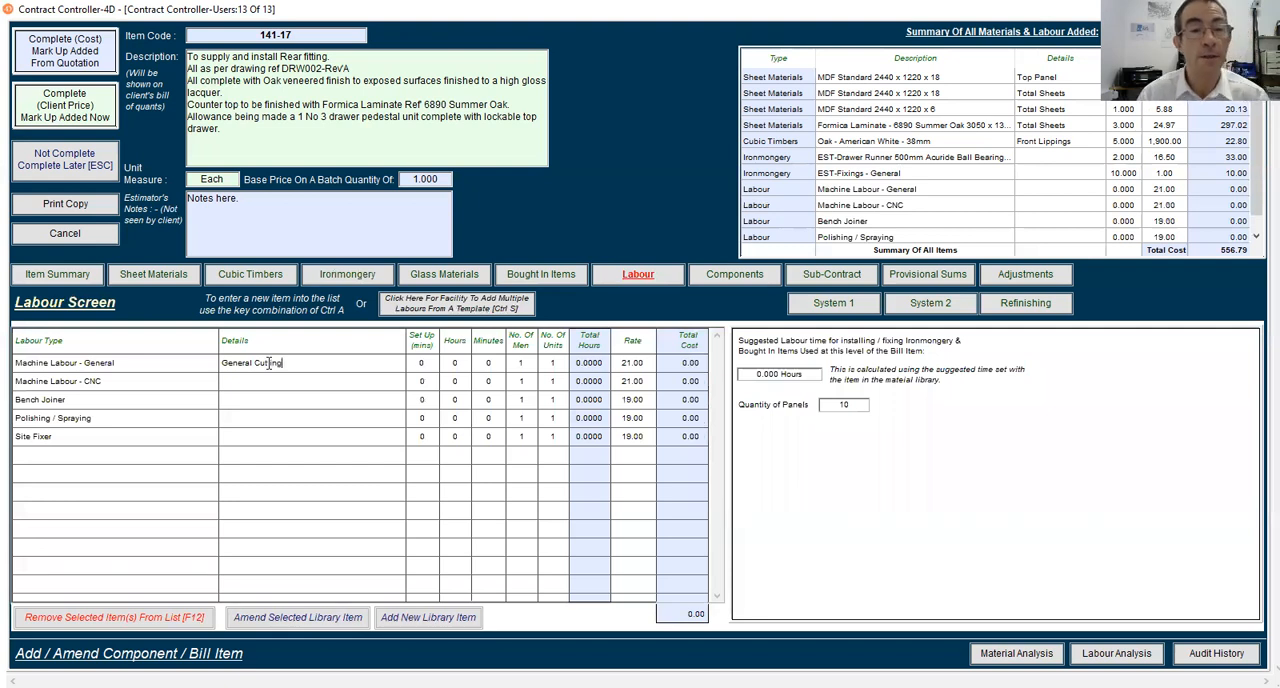
key("Tab")
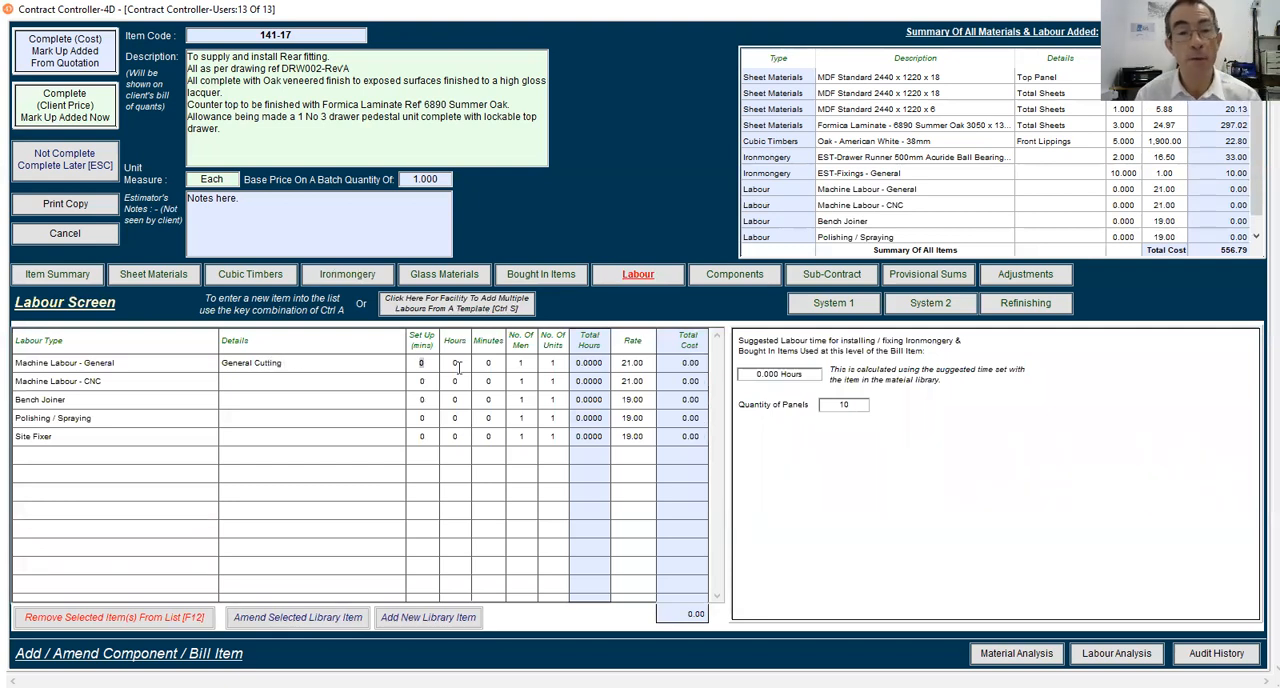
key("Tab")
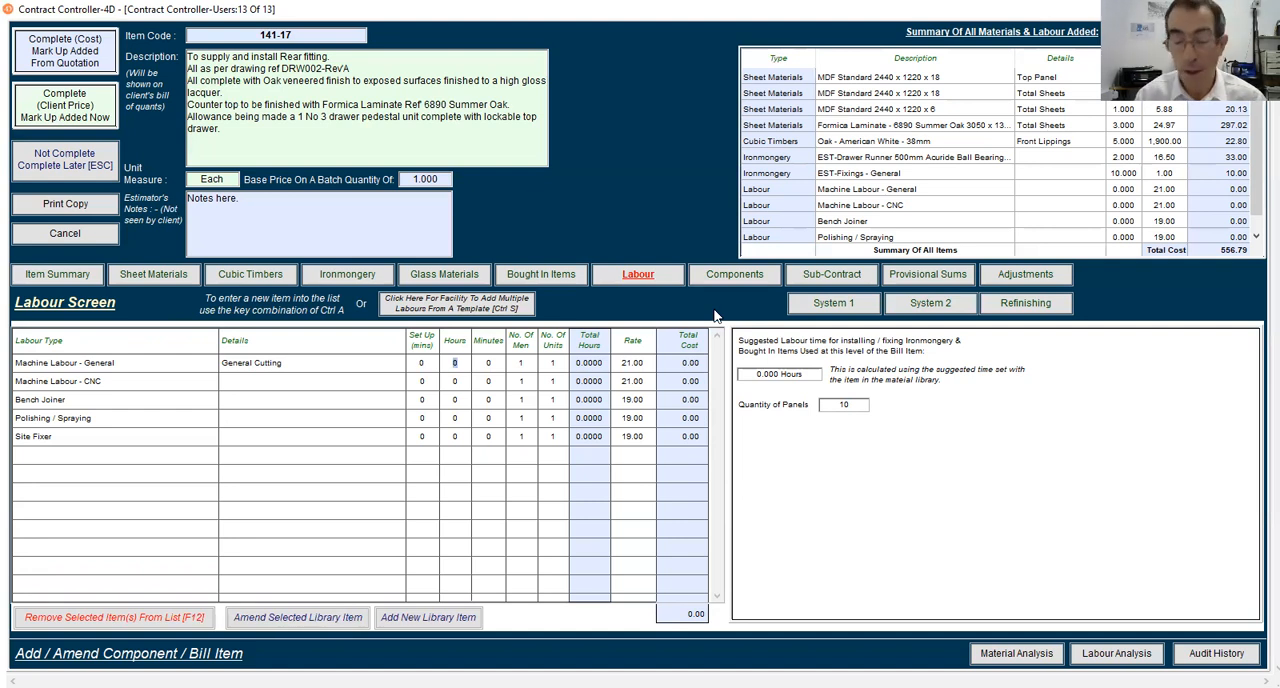
type("3")
key("Tab")
Give Machine Labour - CNC a set-up time of 30 minutes and a working time of 20 minutes
key("Tab")
key("Tab")
key("Tab")
key("Tab")
key("Tab")
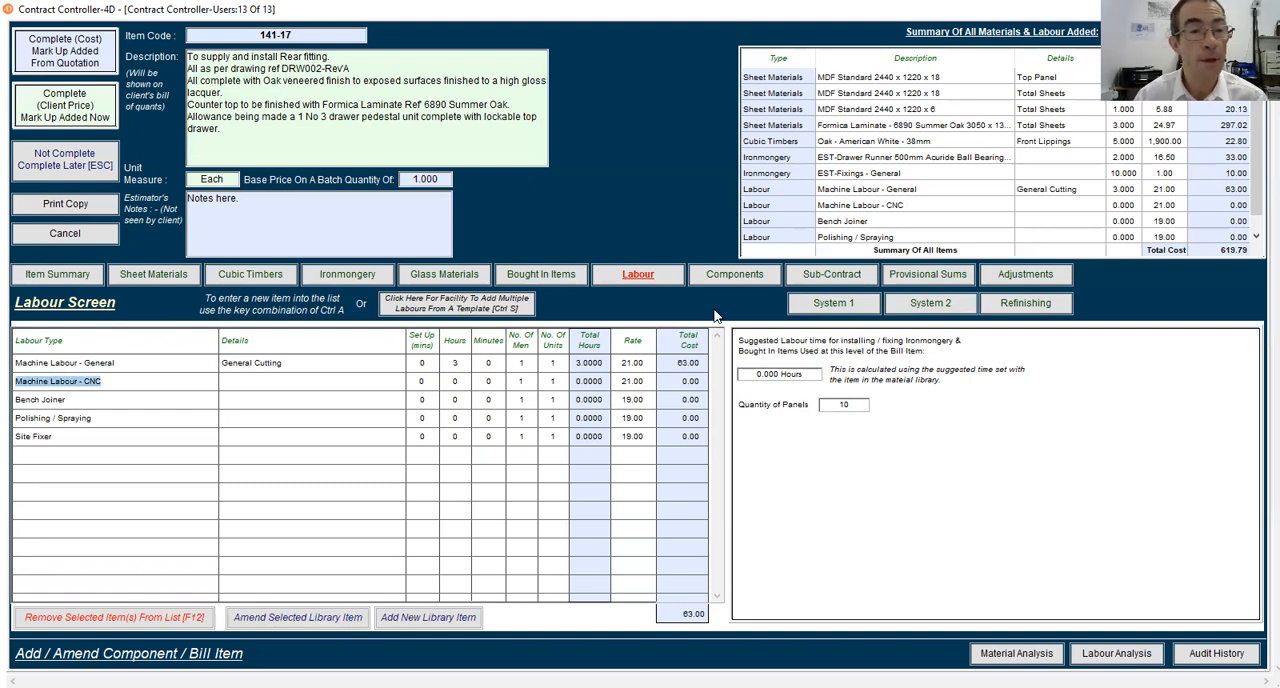
type("30")
key("Tab")
key("Tab")
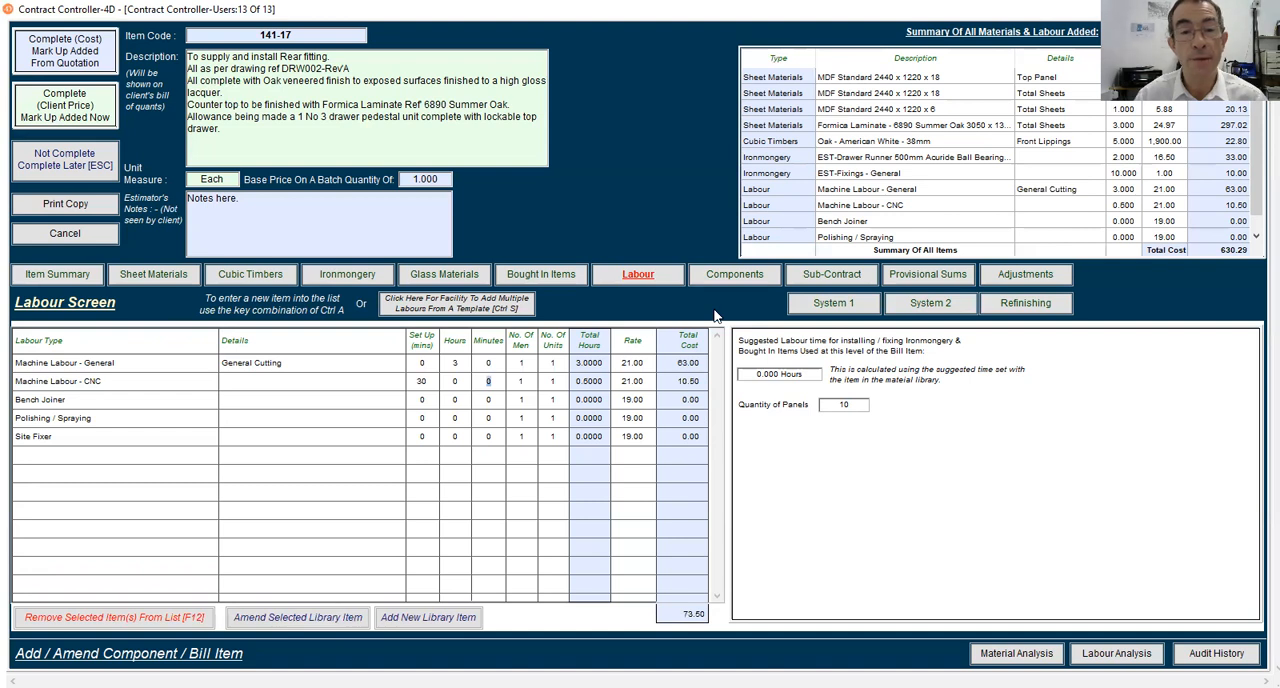
type("20")
key("Tab")
Set the Bench Joiner time to 16 hours and the Polishing / Spraying time to 6 hours
key("Tab")
key("Tab")
key("Tab")
key("Tab")
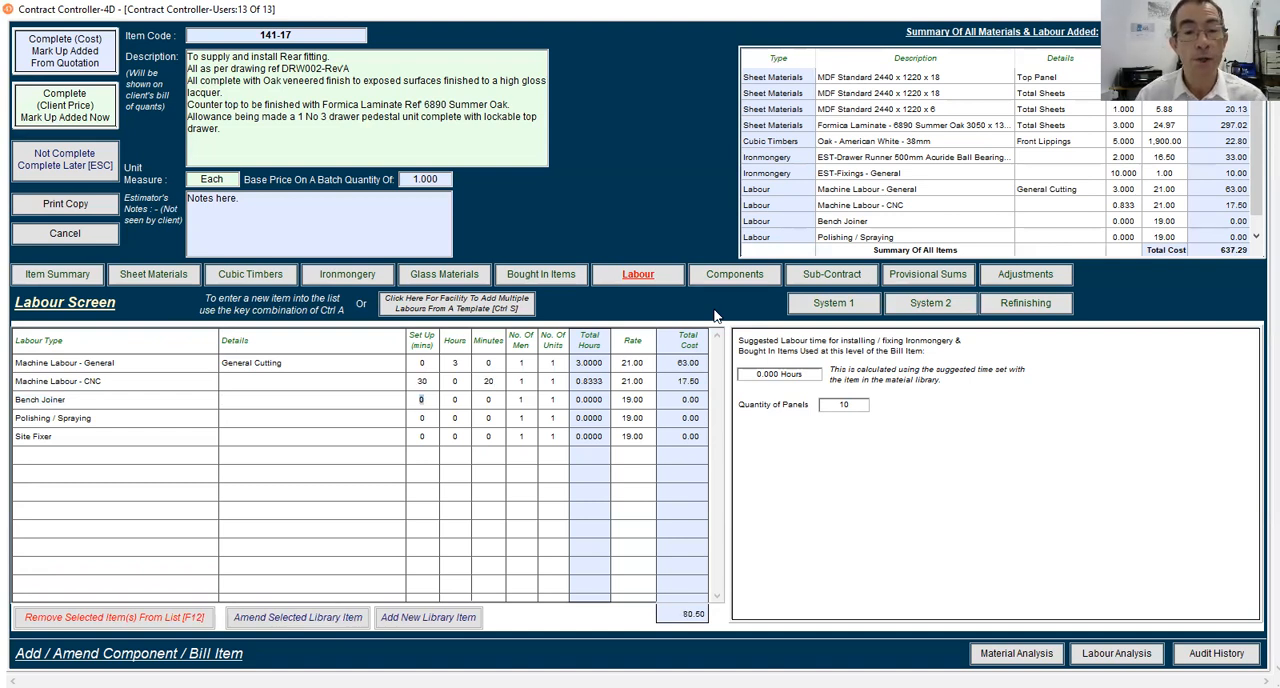
key("Tab")
type("16")
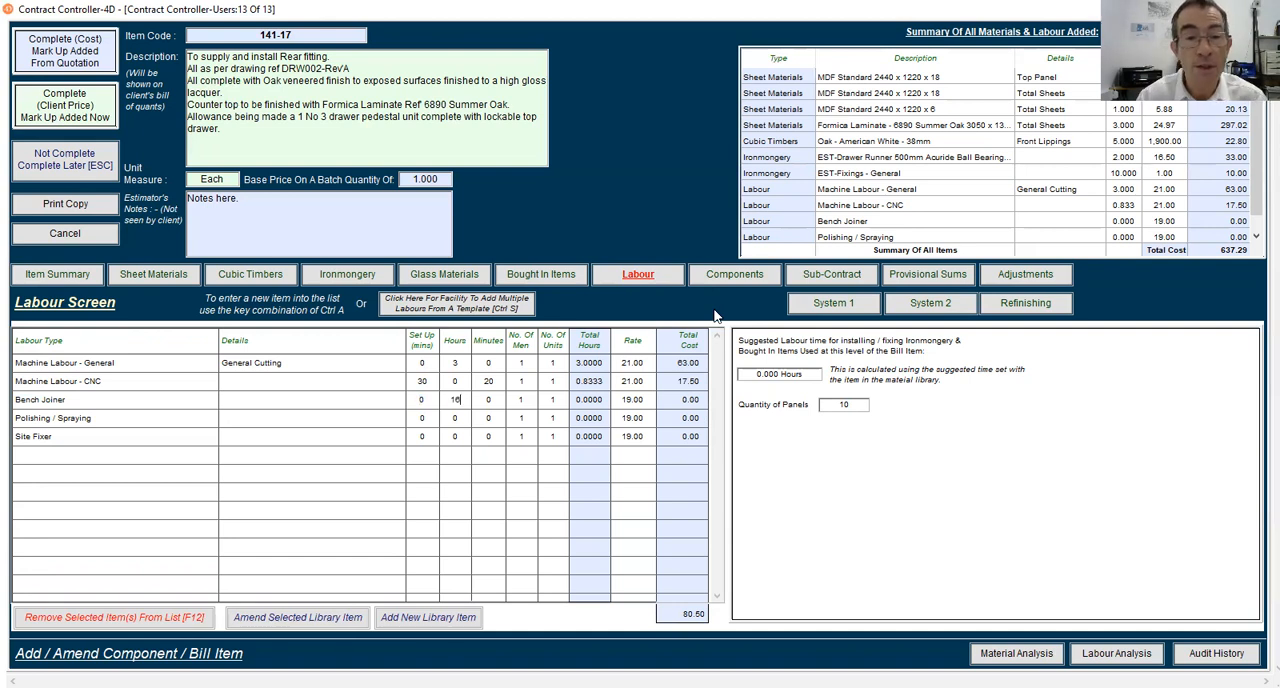
key("Tab")
key("Tab")
key("Tab")
key("Tab")
key("Tab")
key("Tab")
key("Tab")
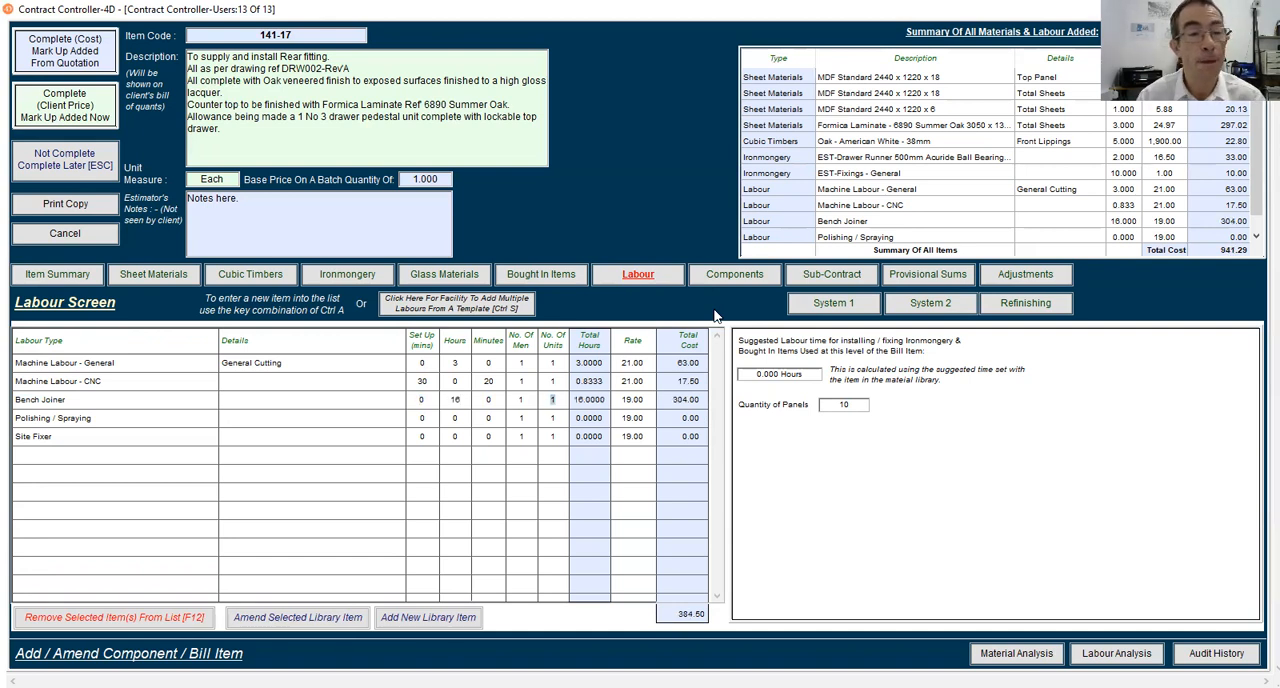
type("6")
key("Tab")
key("Tab")
key("Tab")
key("Tab")
key("Tab")
key("Tab")
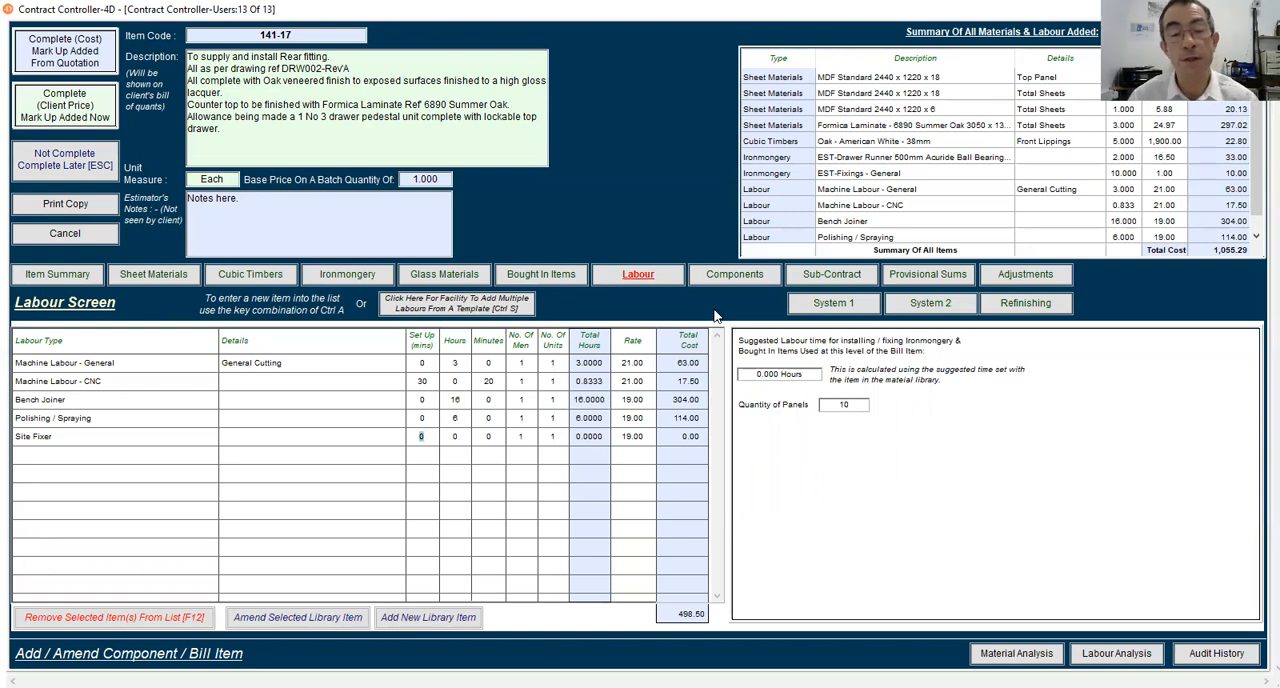
Set the Site Fixer labour to 1 hour with 2 men and check the summary of all materials and labour
key("Tab")
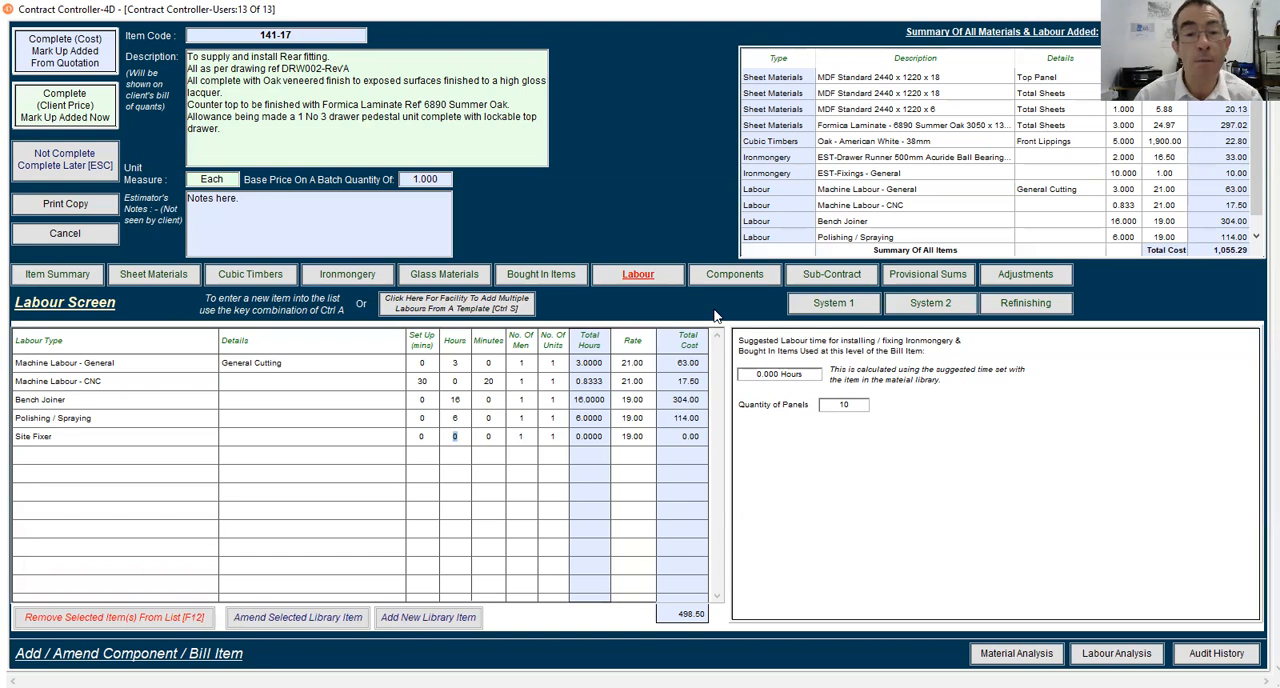
type("1")
key("Tab")
key("Tab")
type("2")
key("Tab")
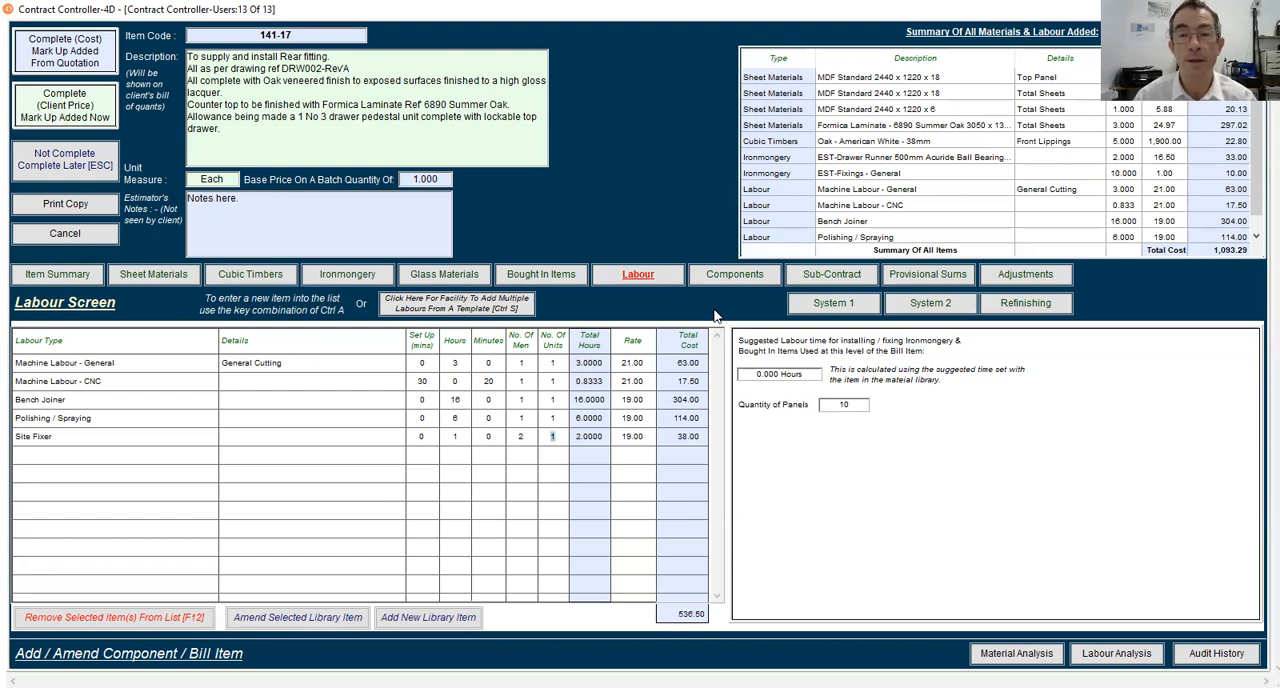
scroll(1000, 124, "down", 1)
scroll(1000, 124, "up", 1)
scroll(1000, 124, "down", 1)
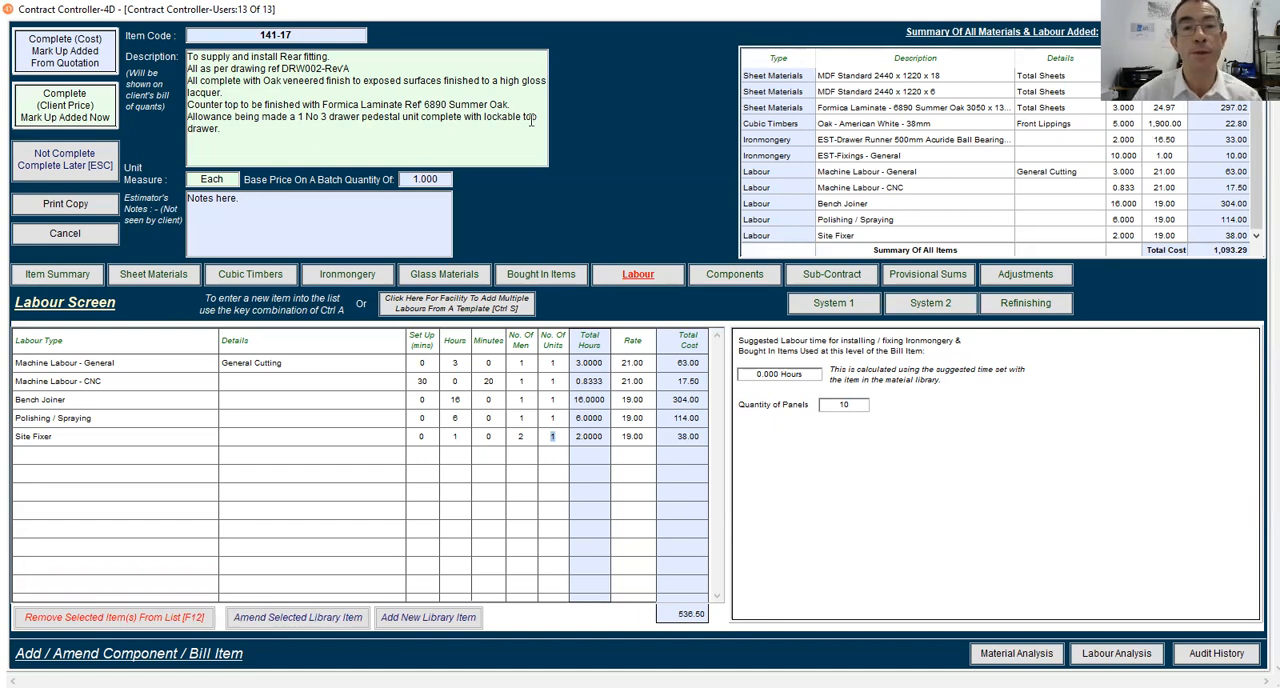
left_click(327, 511)
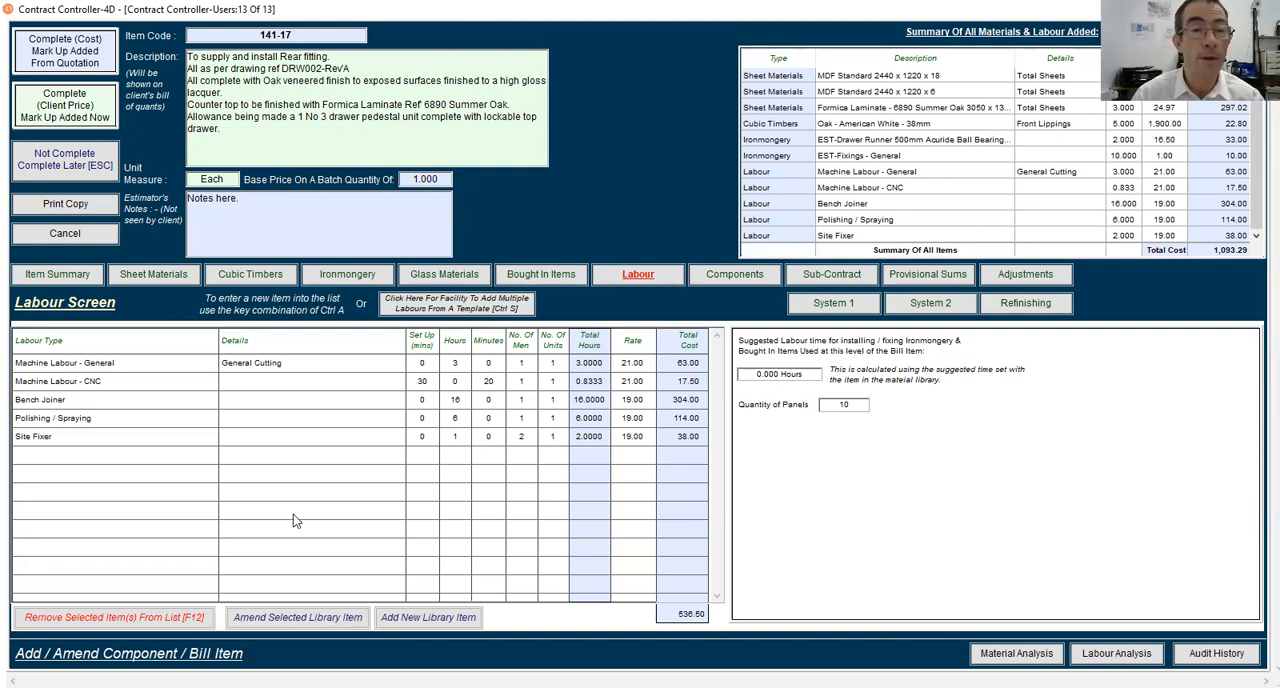
left_click(150, 276)
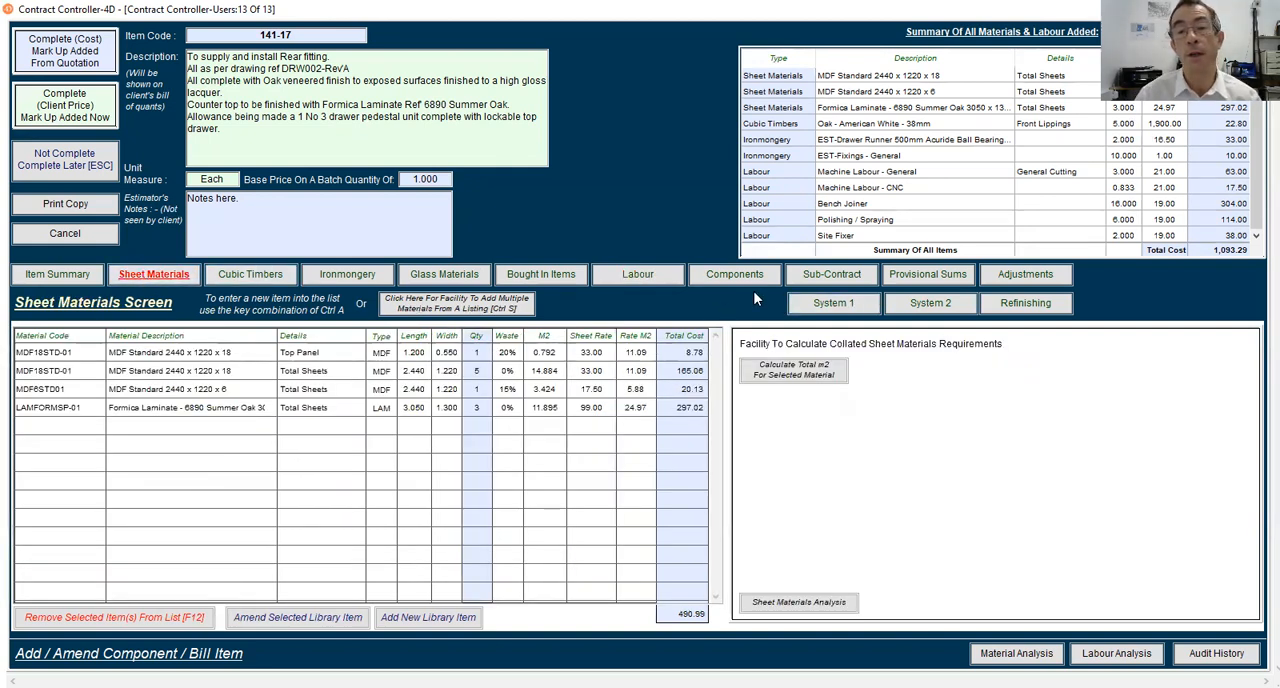
left_click(720, 278)
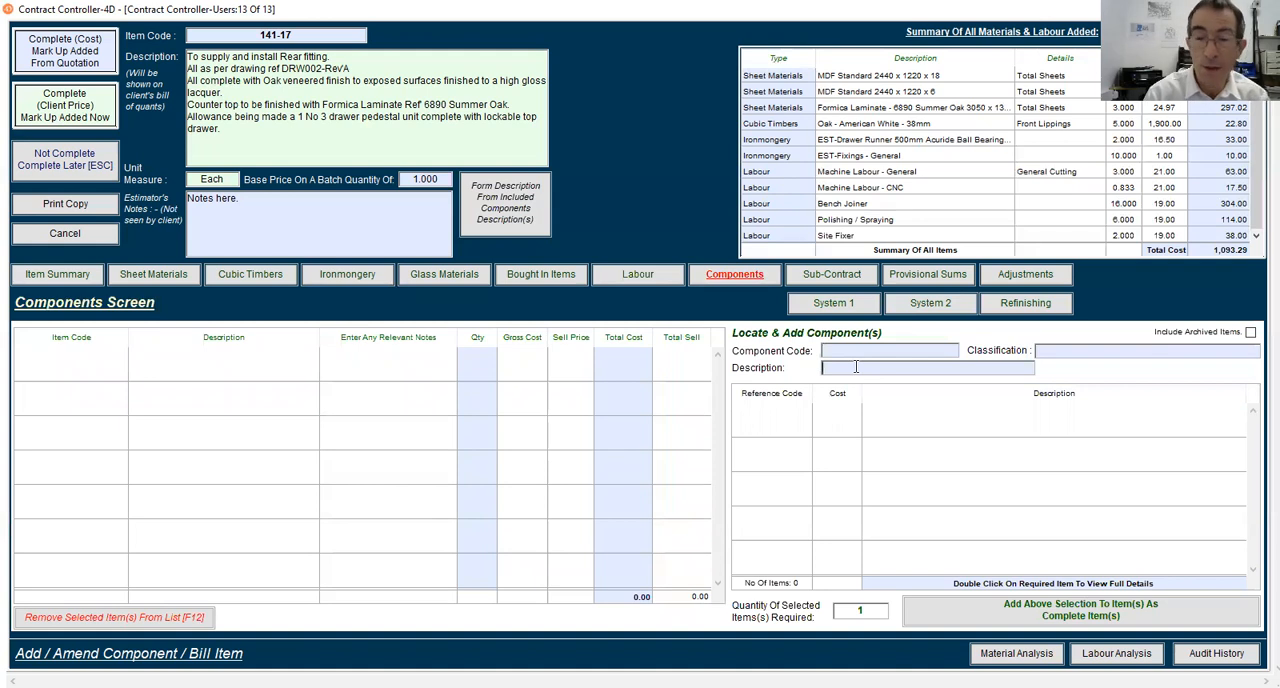
type("@")
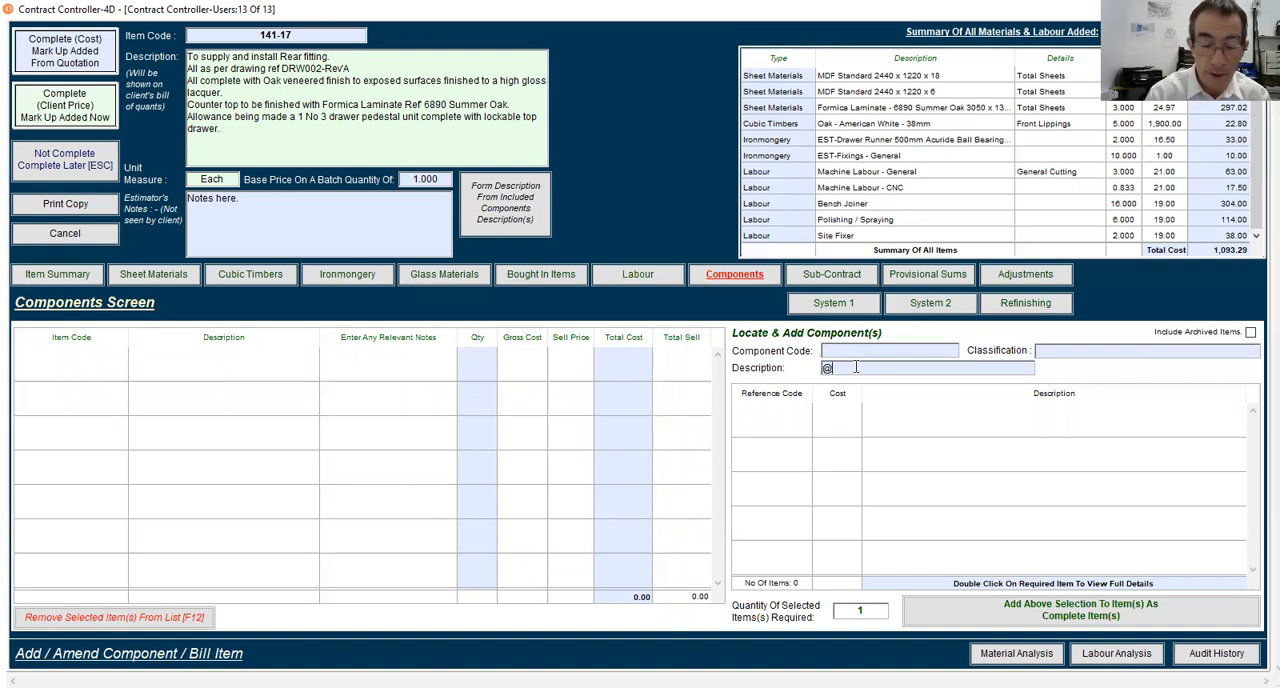
type("pedes")
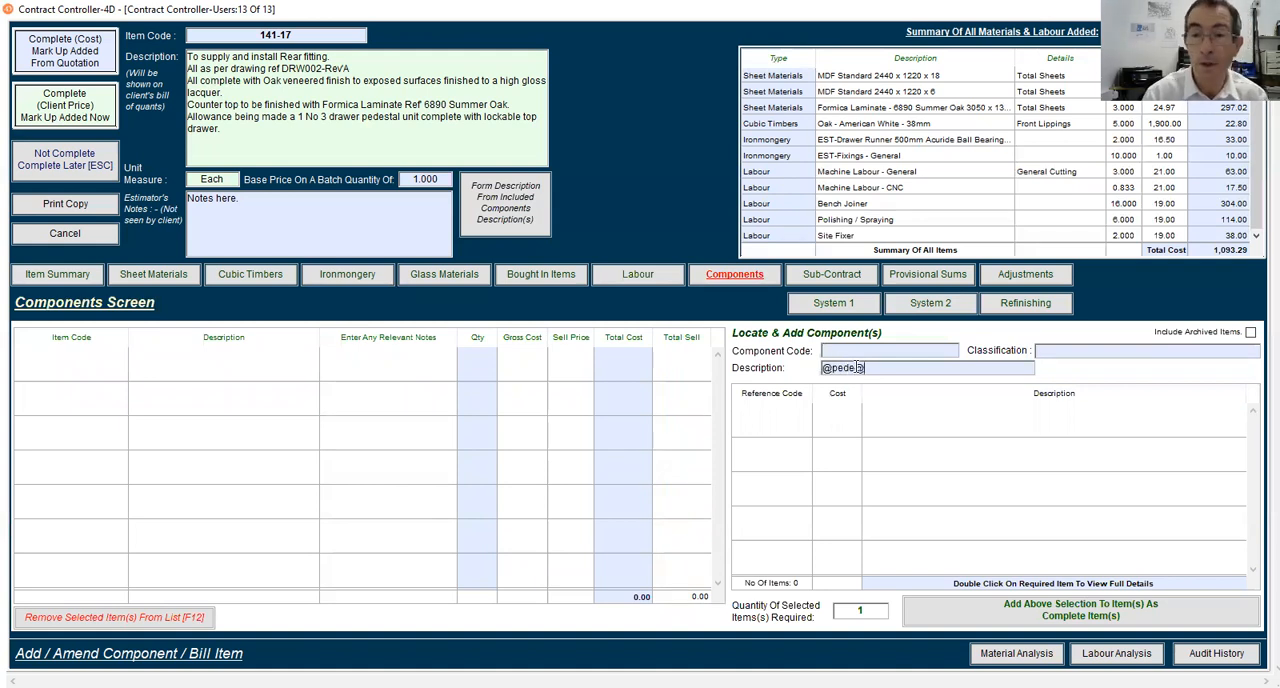
key("Tab")
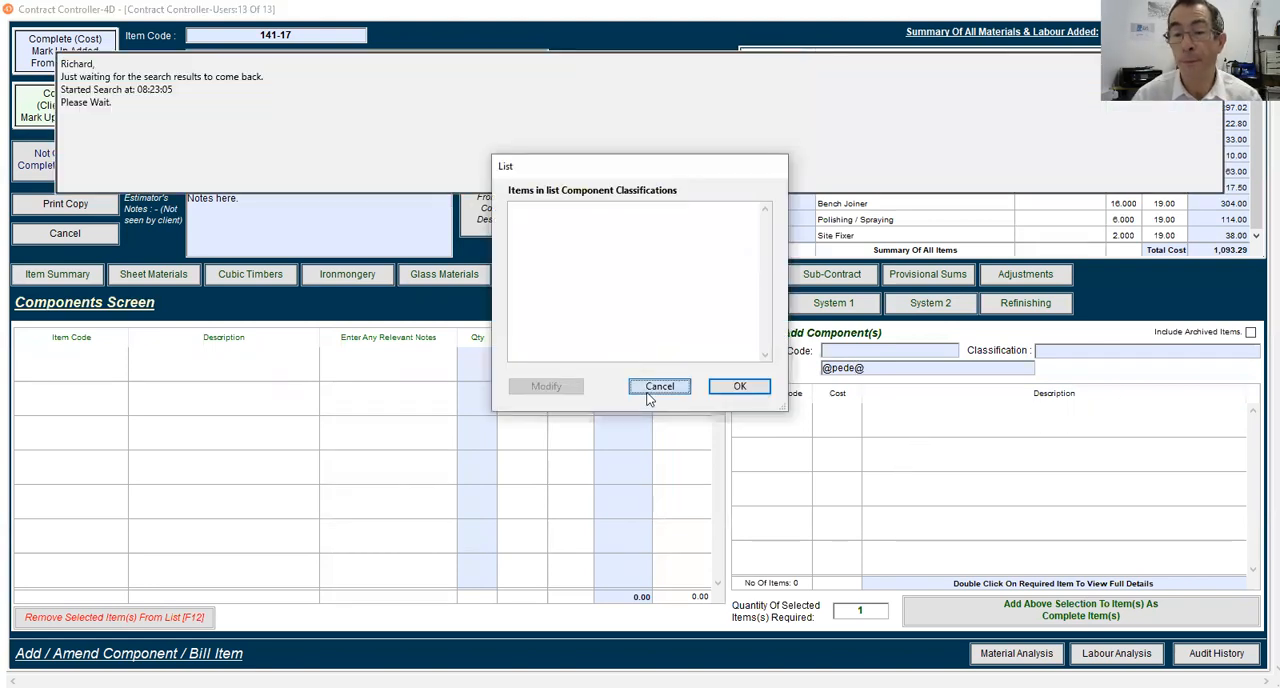
left_click(652, 388)
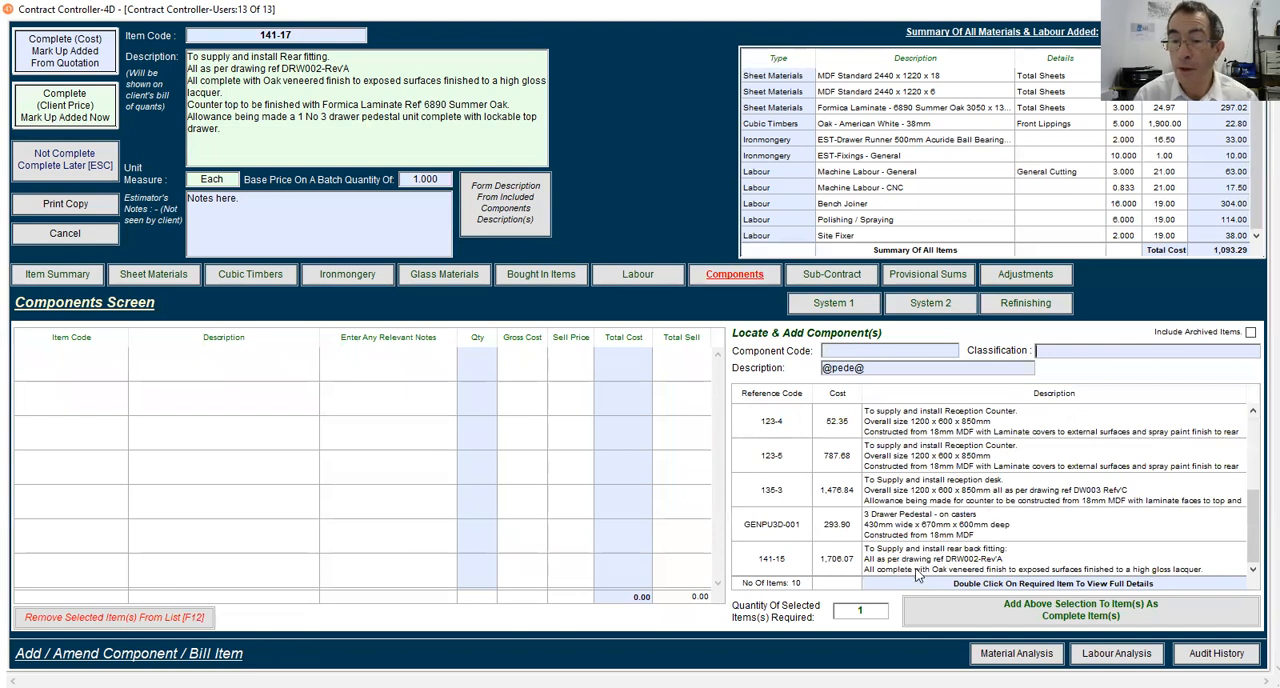
Review the materials and labour making up the 3 Drawer Pedestal on casters component GENPU3D-001, and close its details
left_click(893, 528)
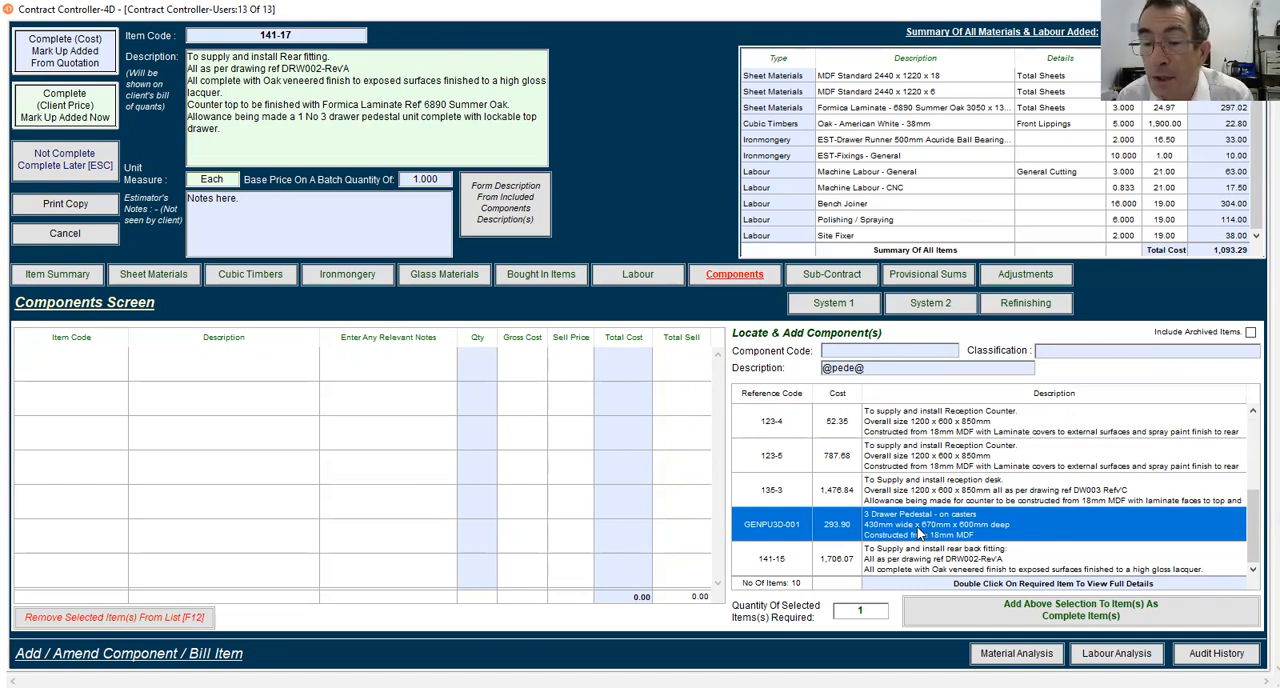
scroll(923, 523, "up", 2)
scroll(923, 523, "down", 2)
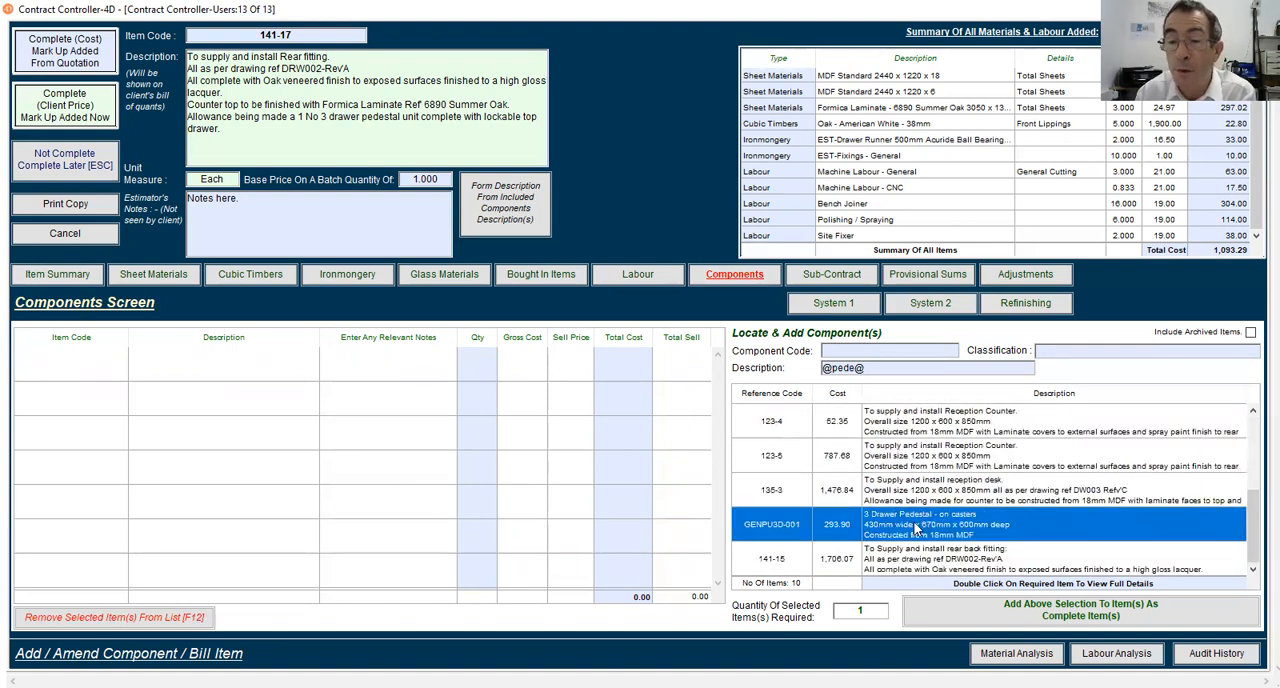
double_click(917, 530)
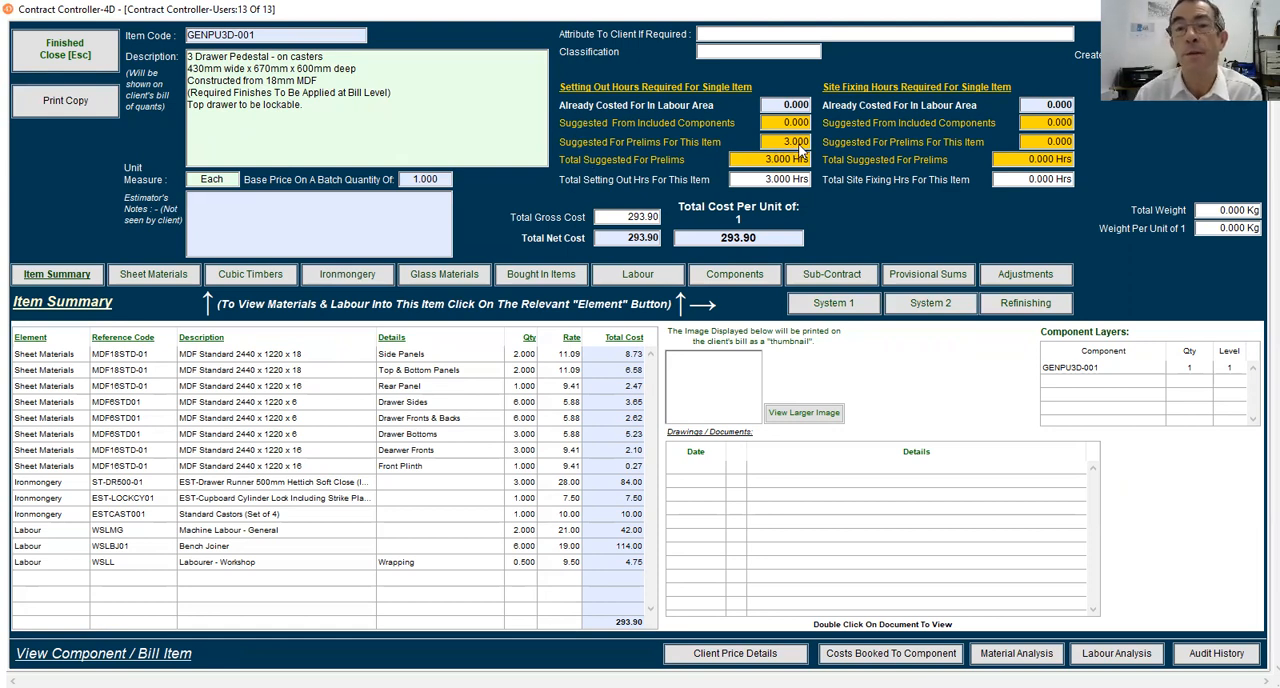
left_click(60, 58)
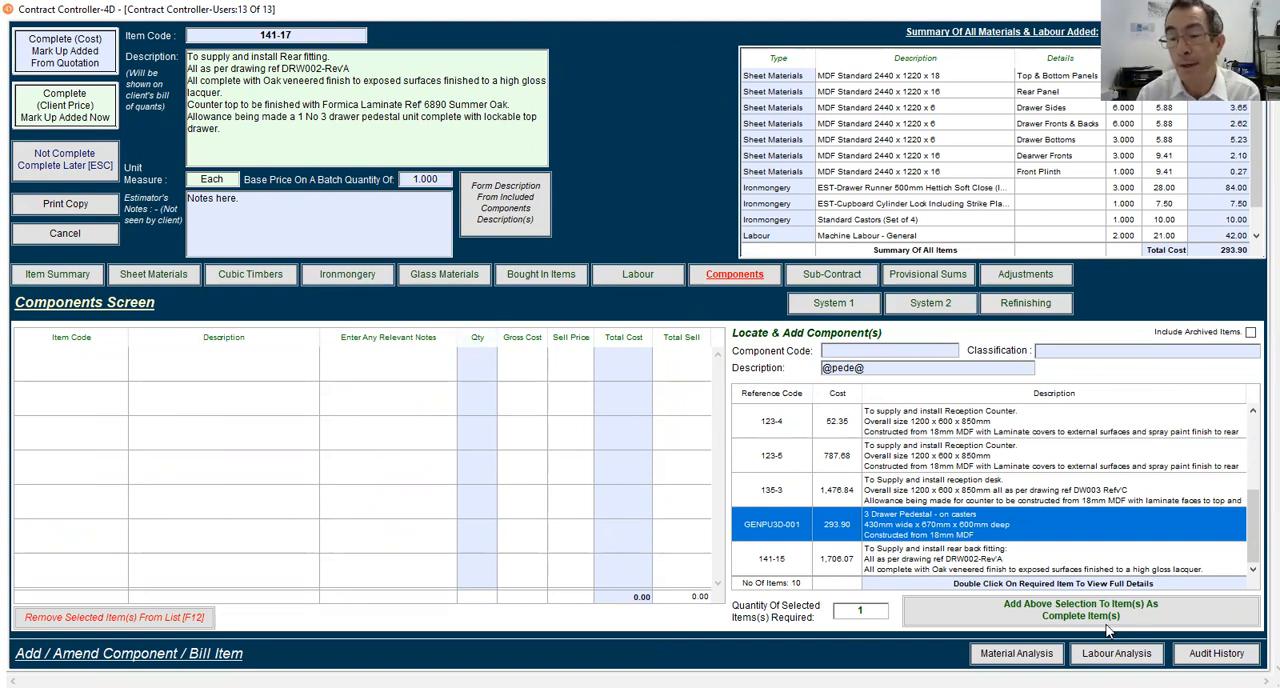
Examine the rear fitting's material analysis and labour analysis before the pedestal component is included
left_click(1016, 653)
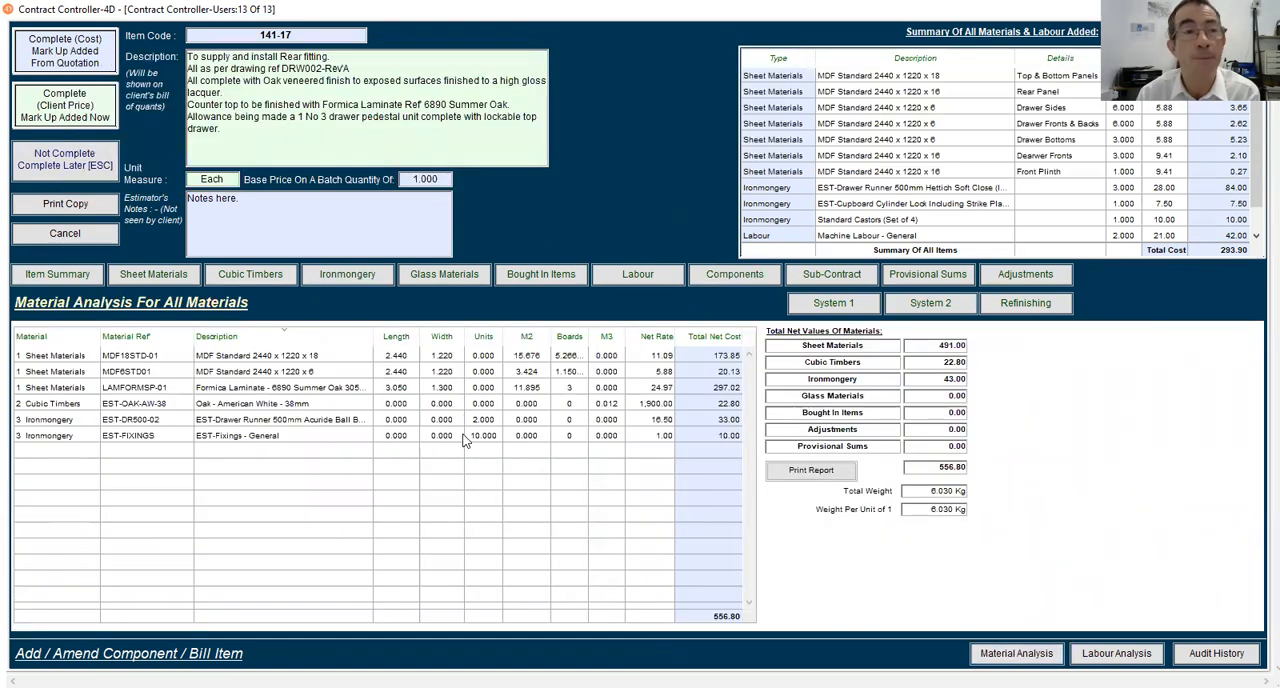
left_click(1117, 653)
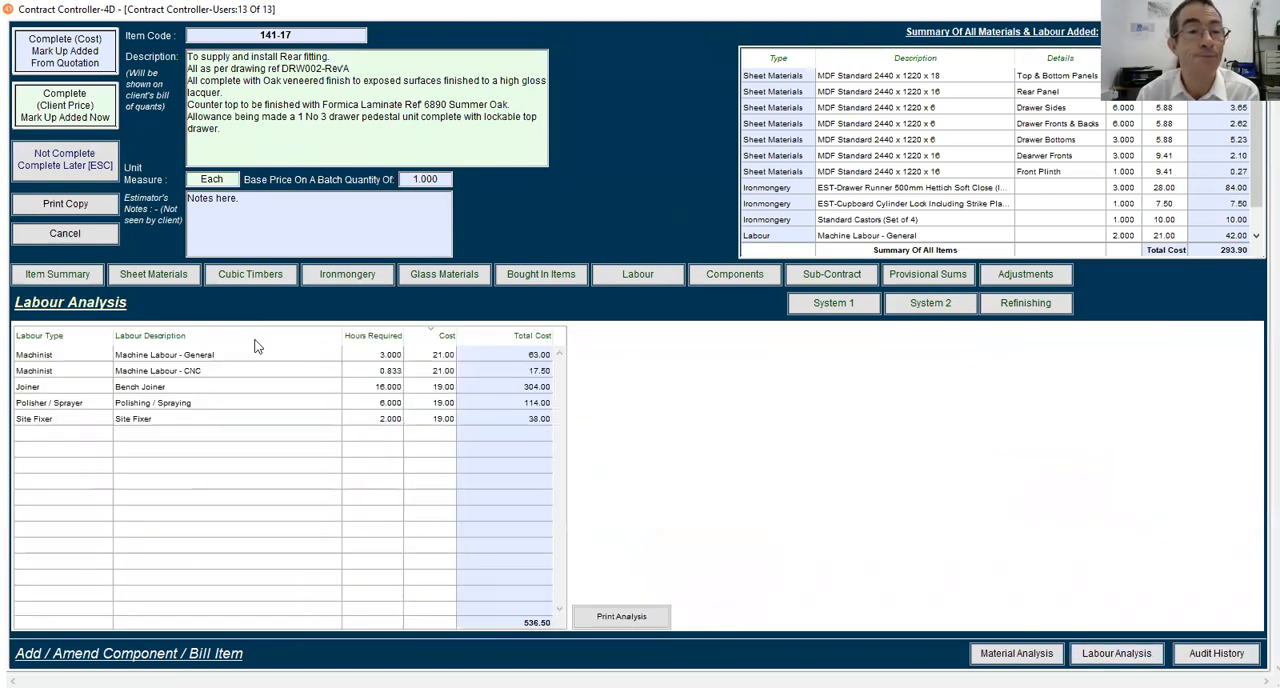
left_click(765, 276)
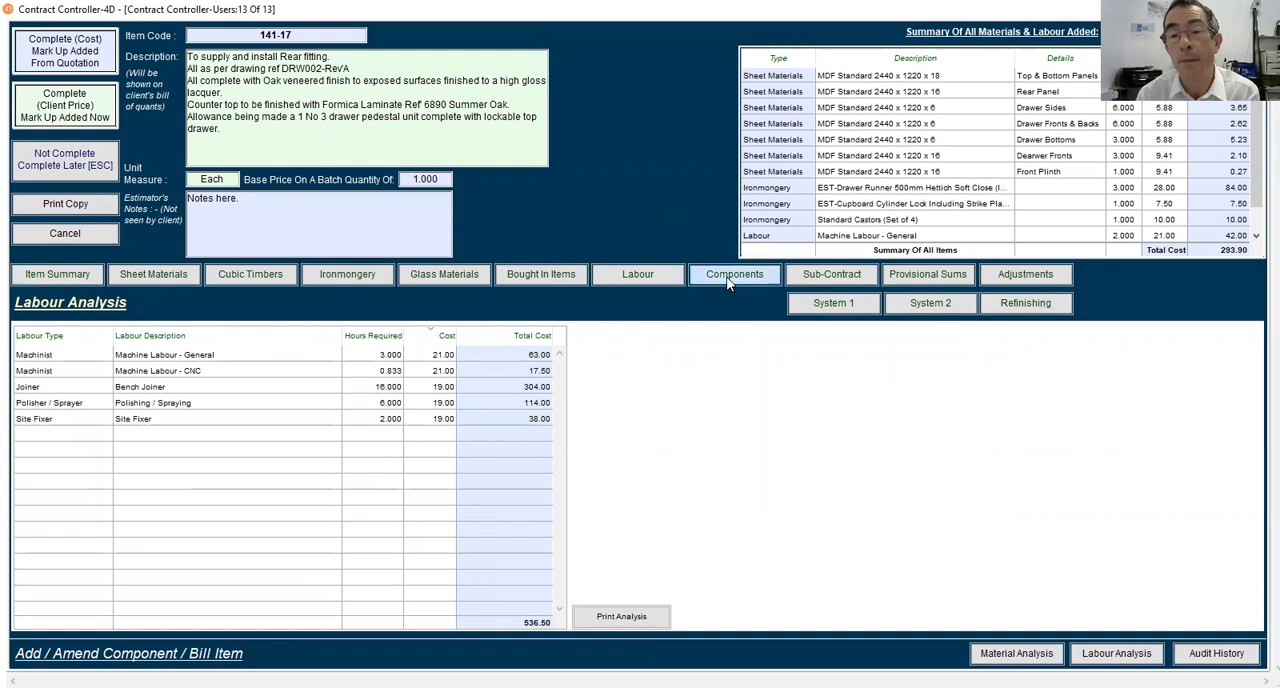
type("@prde@")
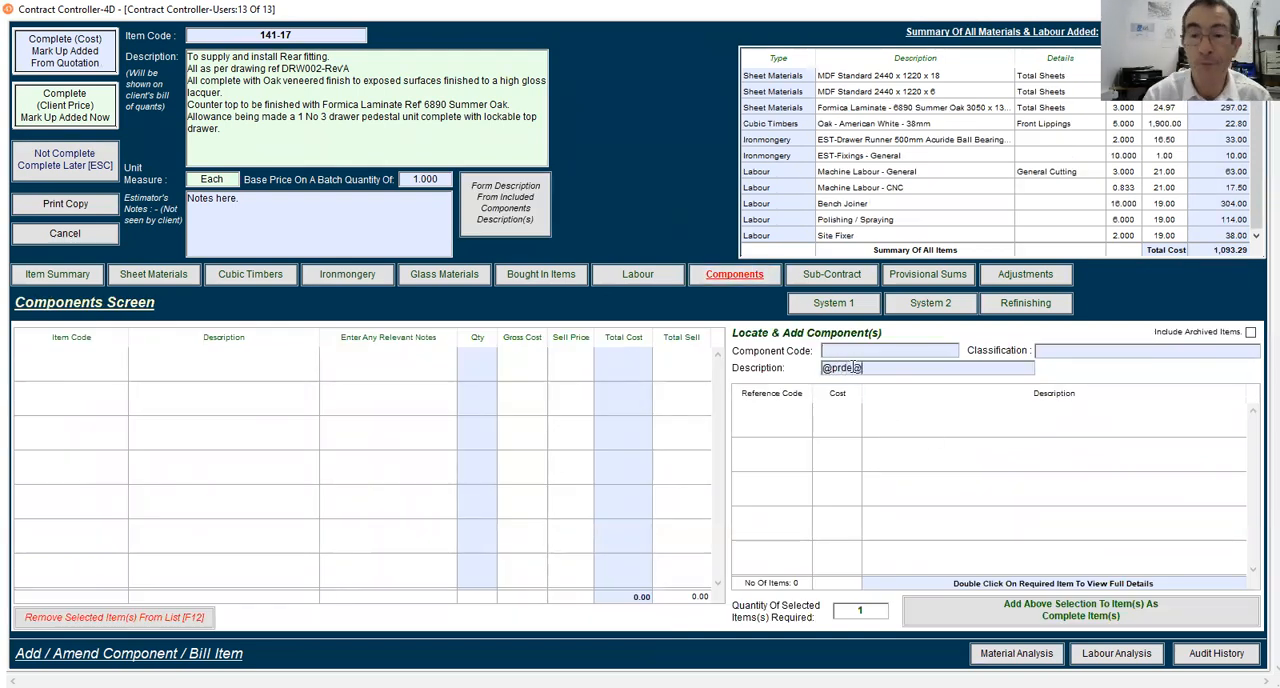
key("BackSpace")
key("BackSpace")
key("BackSpace")
key("BackSpace")
key("BackSpace")
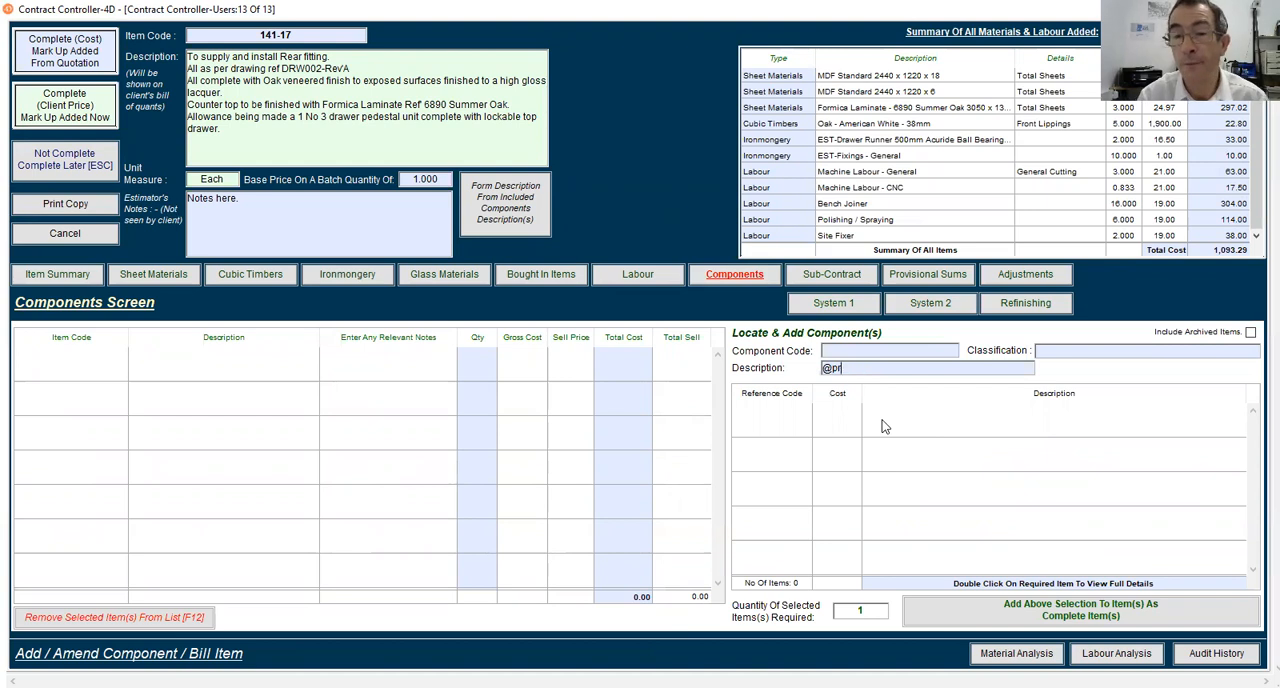
type("pede@")
key("Return")
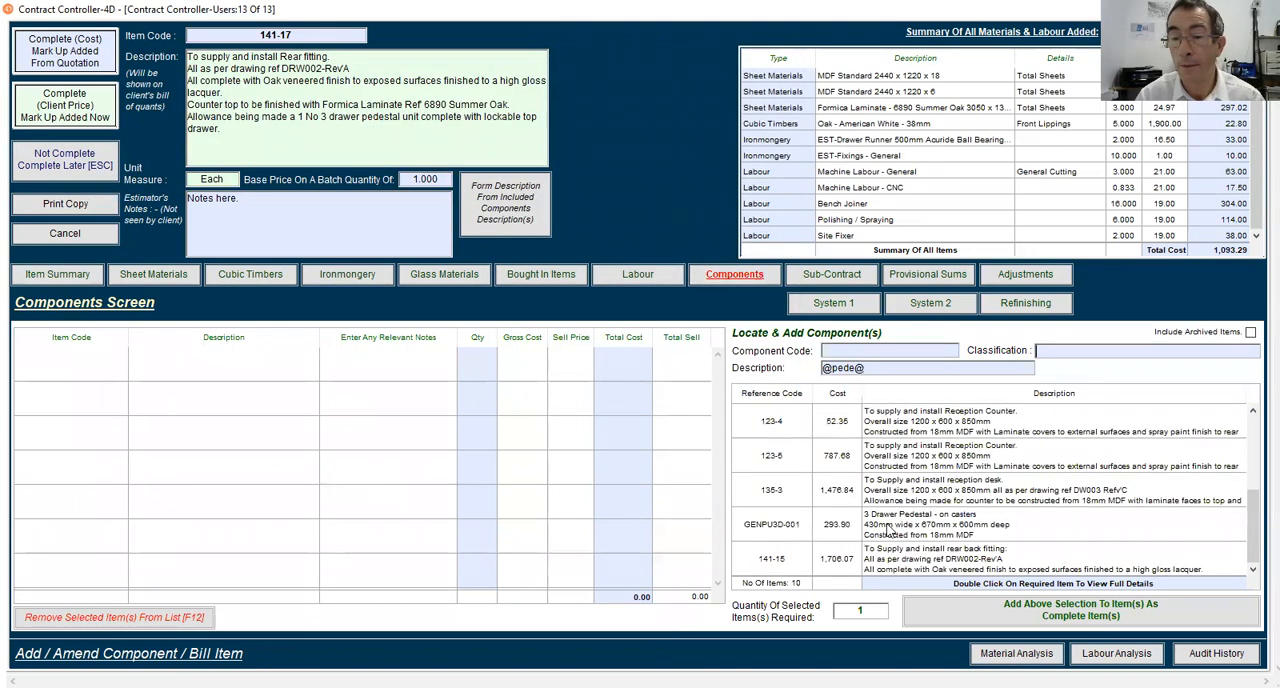
left_click(887, 526)
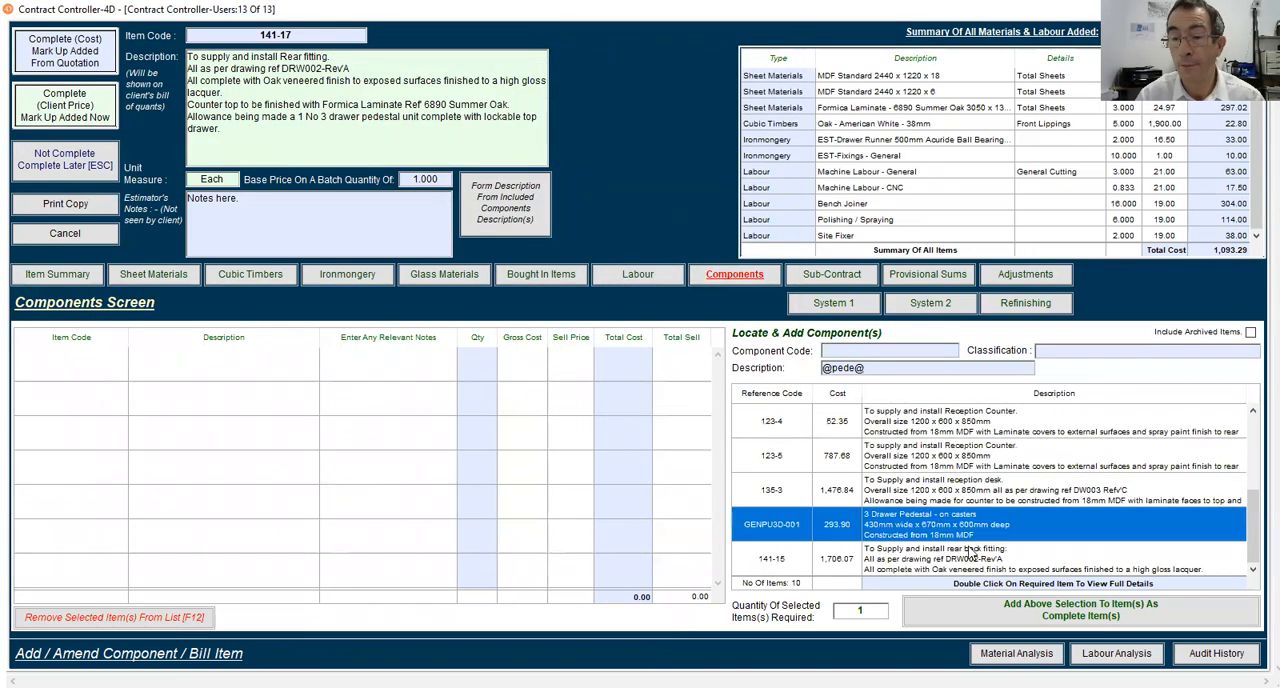
left_click(970, 620)
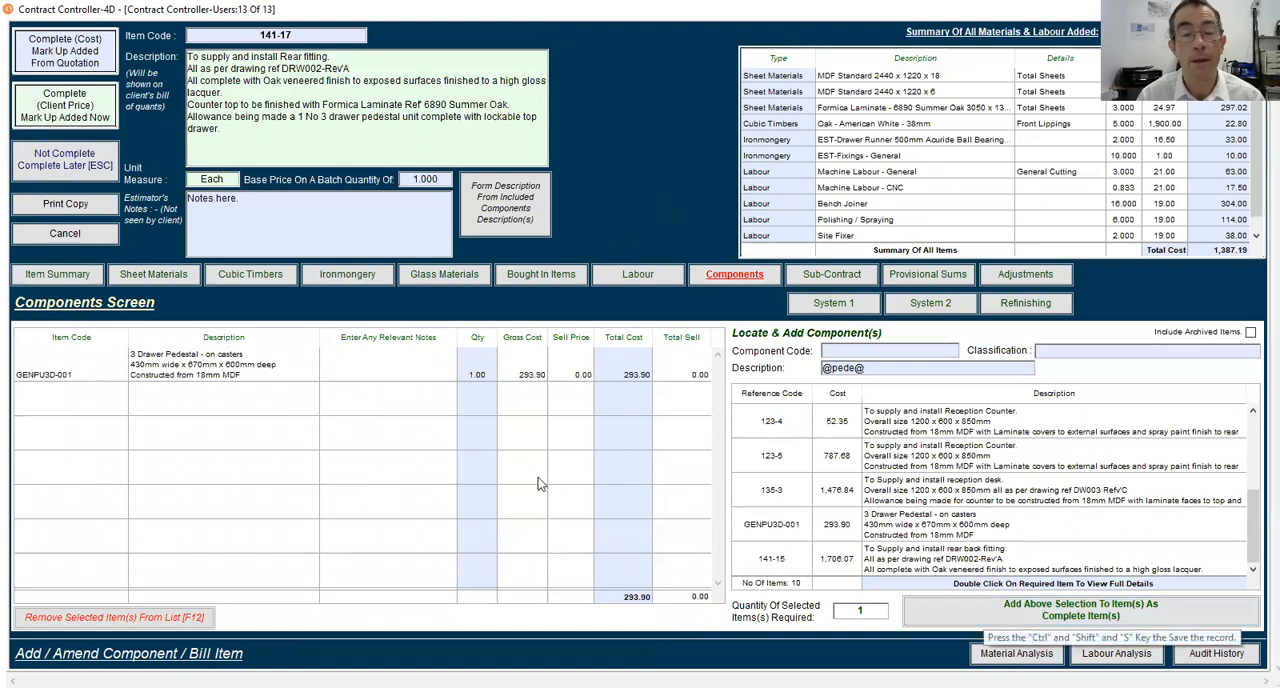
Check the material and labour analyses with the pedestal included, and return to the bill item's component list
left_click(980, 655)
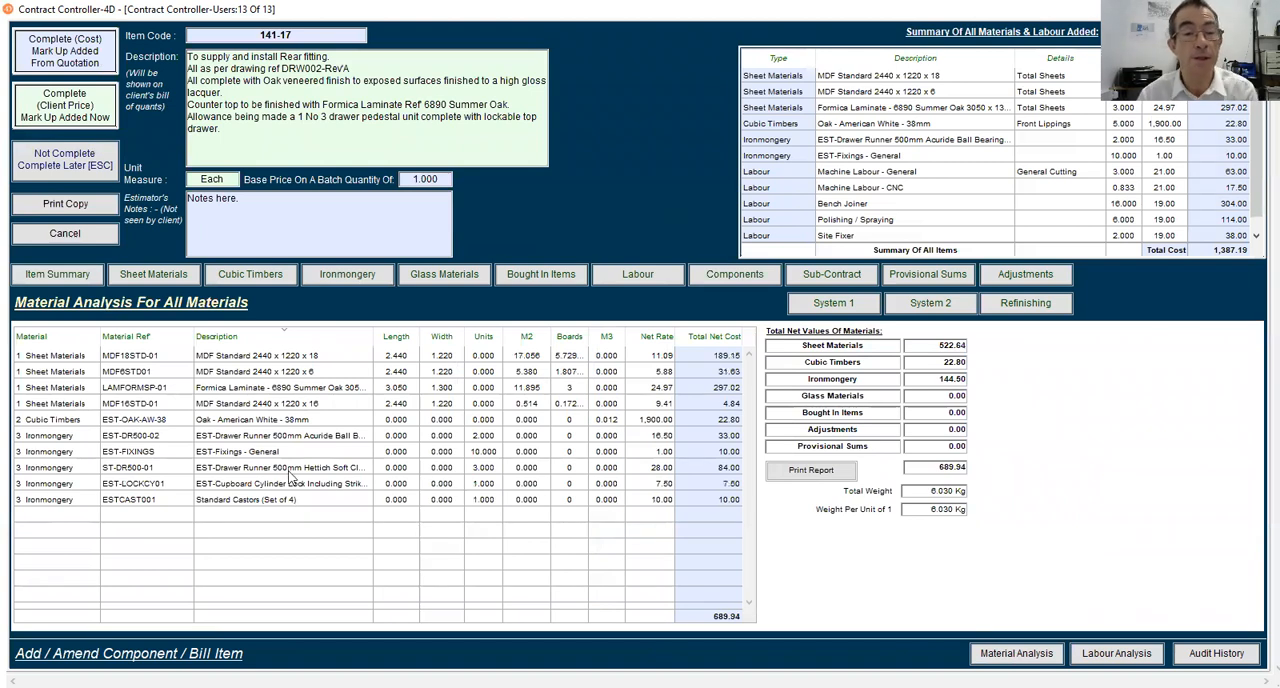
left_click(1116, 655)
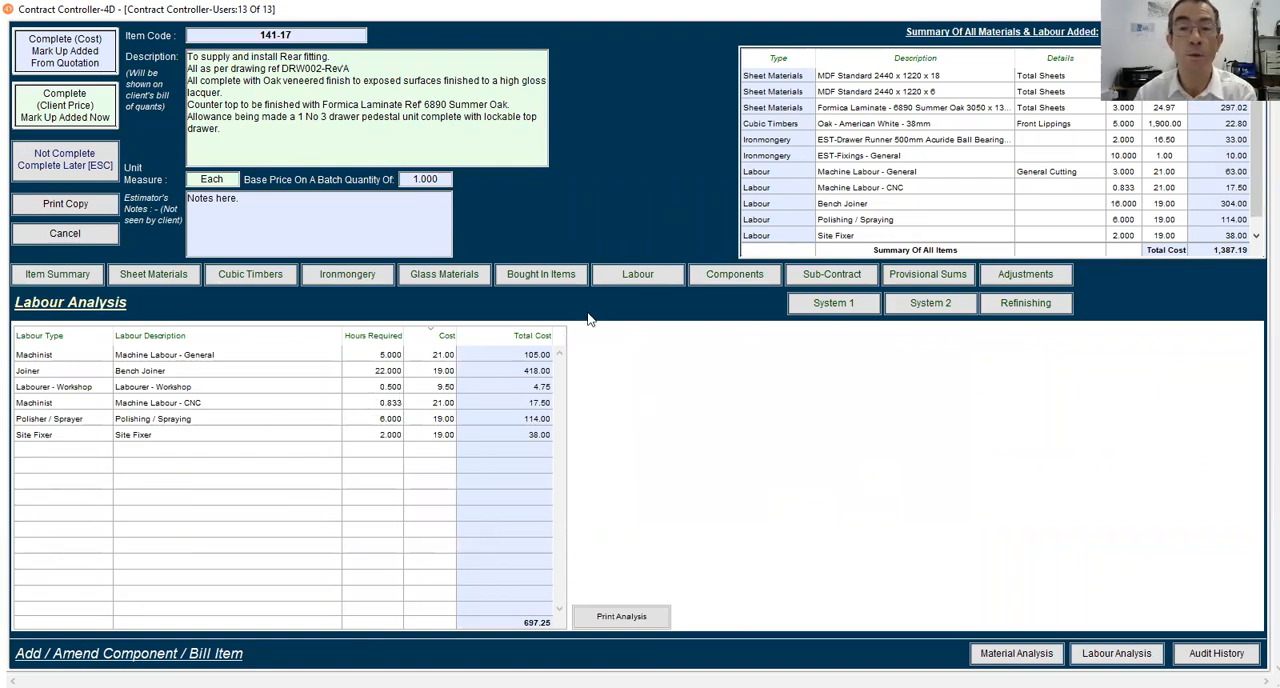
left_click(744, 279)
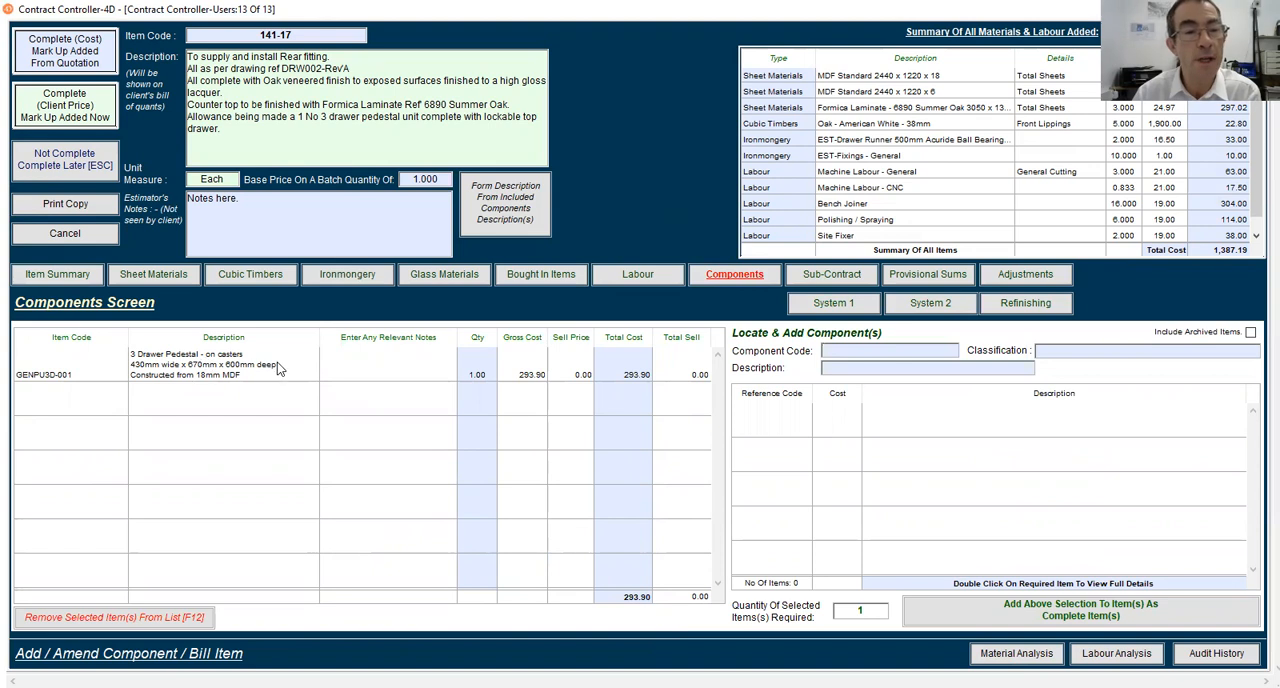
Add another Formica Laminate - 6890 Summer Oak line, LAMFORMSP-01, to the sheet materials from the library
left_click(150, 276)
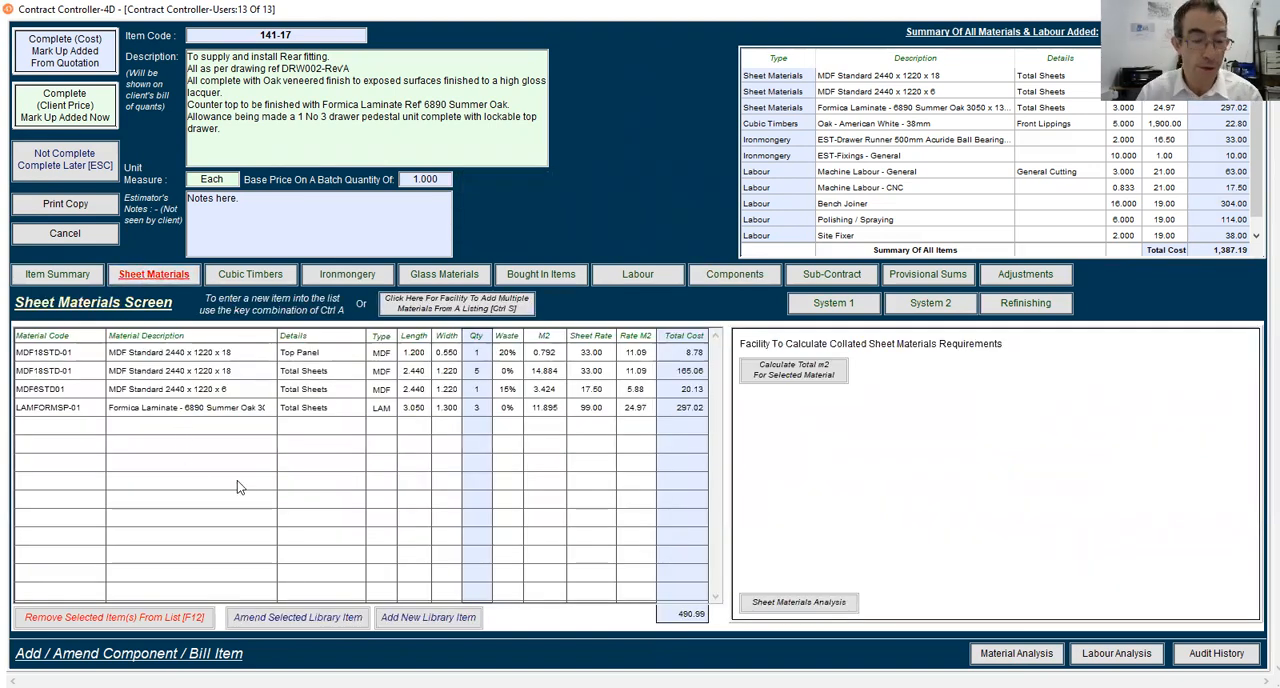
key("ctrl+a")
type("L")
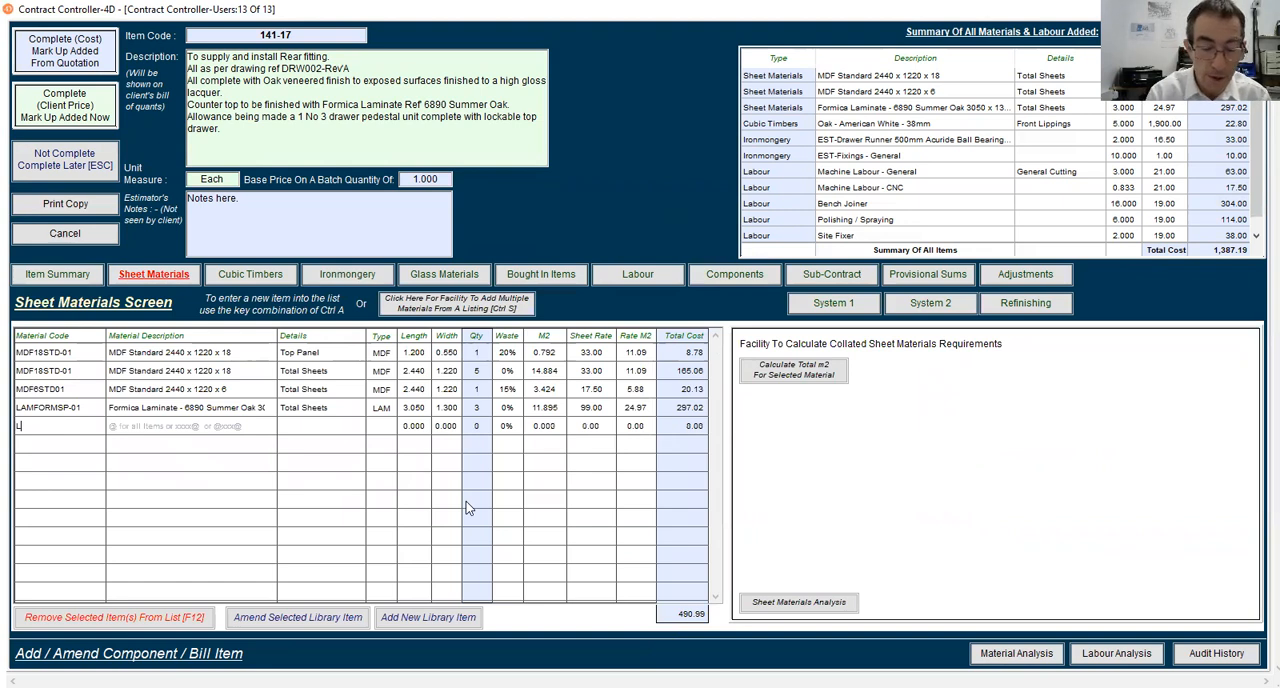
type("am@")
key("Return")
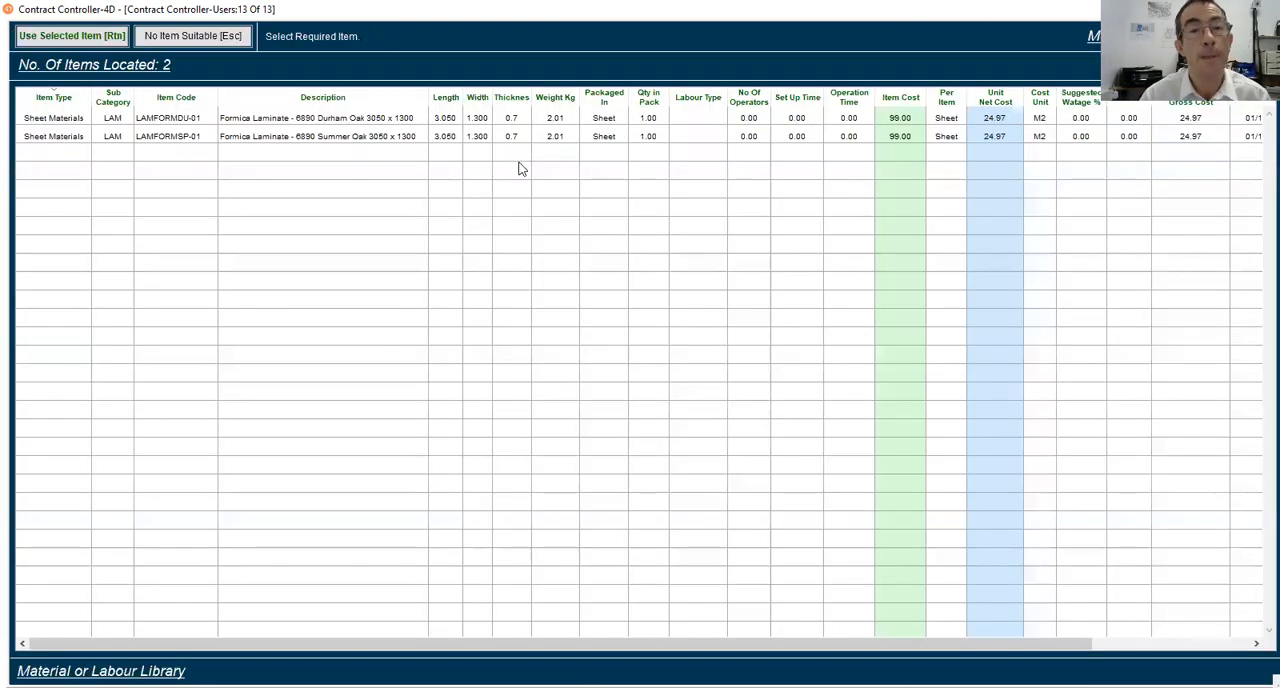
left_click(349, 138)
key("Return")
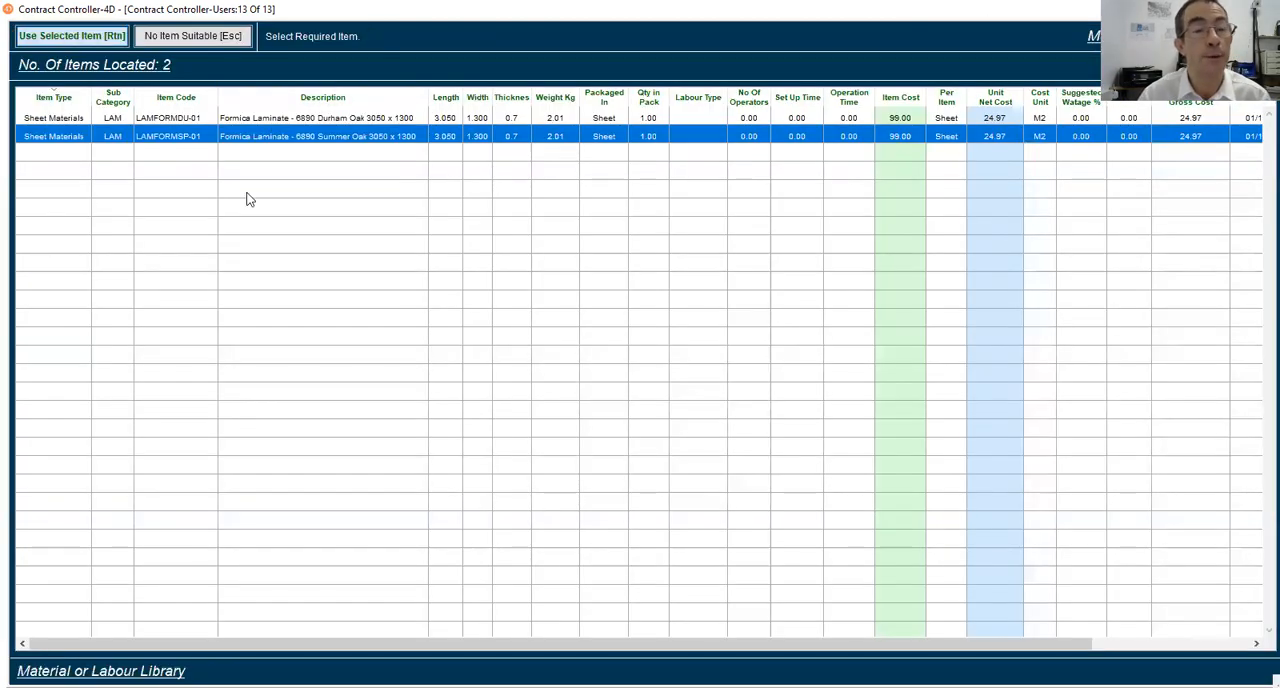
Enter Drawer Fronts as the details of the new Formica laminate line and set its quantity to 1
left_click(307, 426)
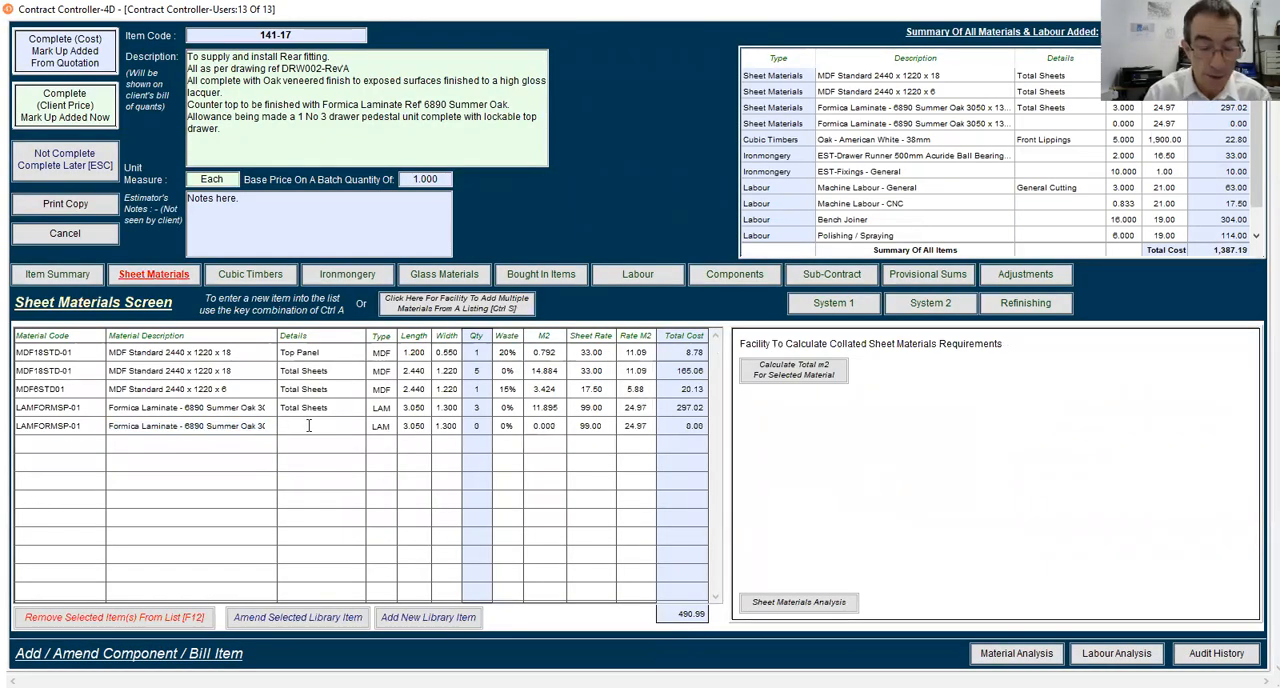
type("Drw")
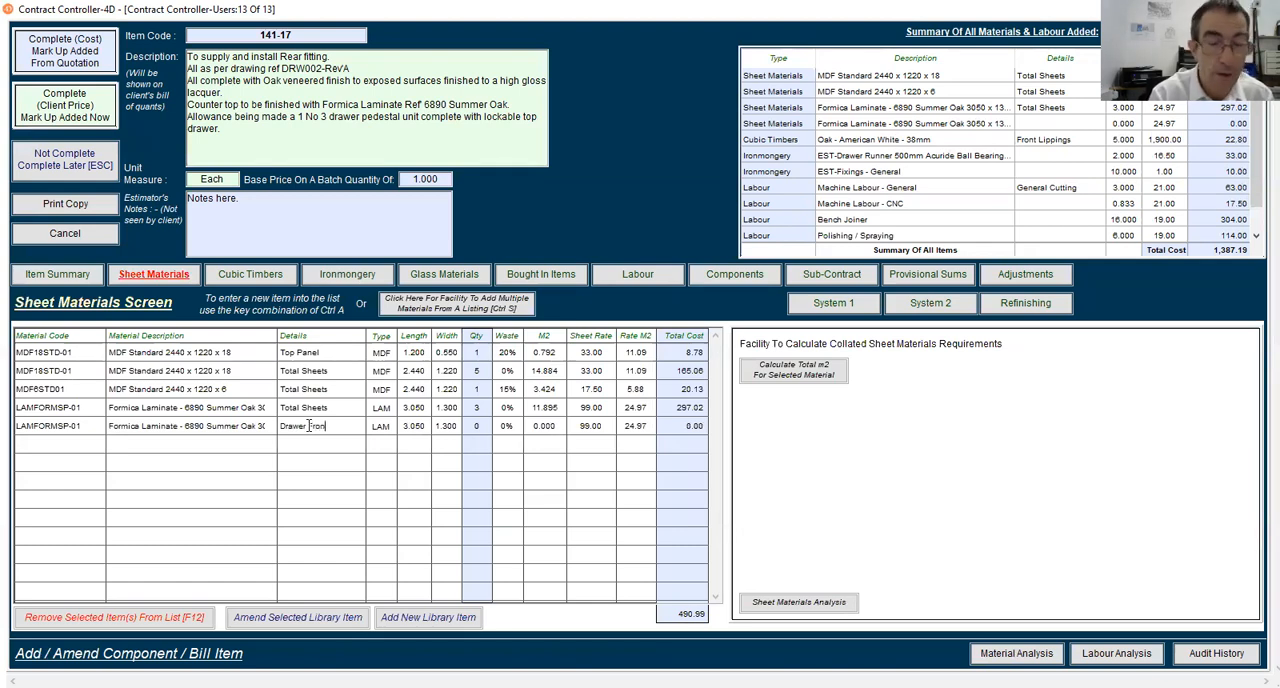
key("Tab")
key("Tab")
key("Tab")
key("Tab")
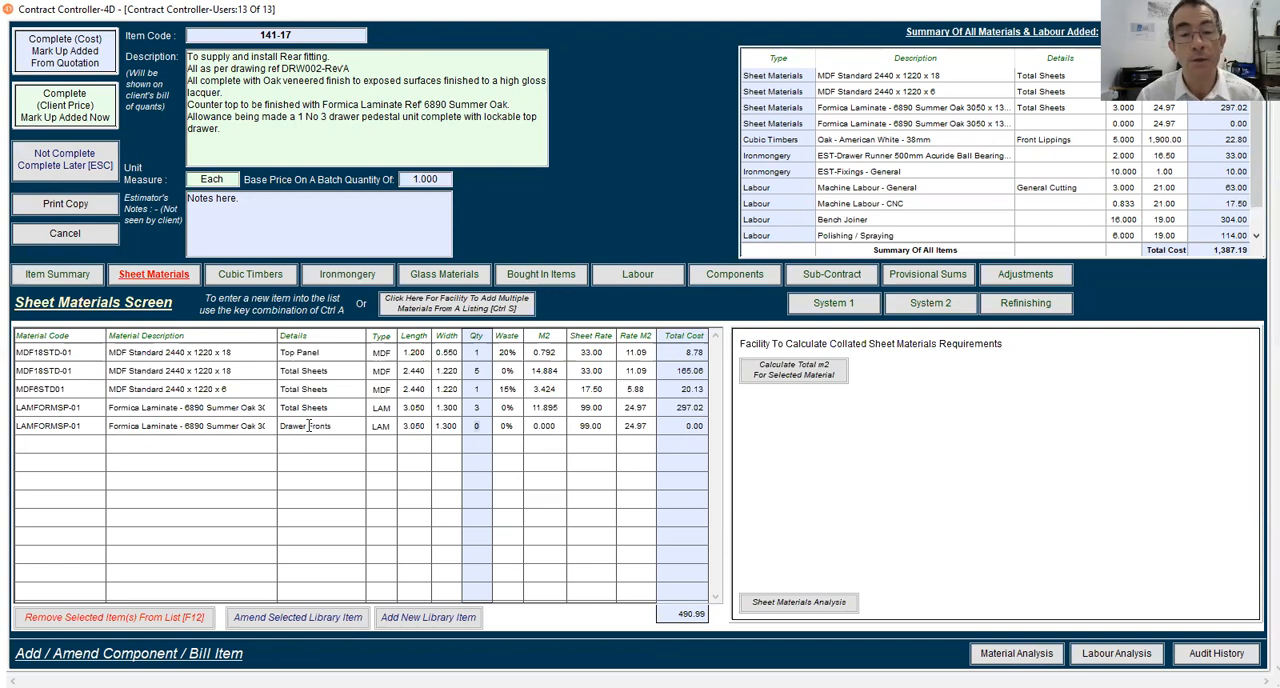
key("Tab")
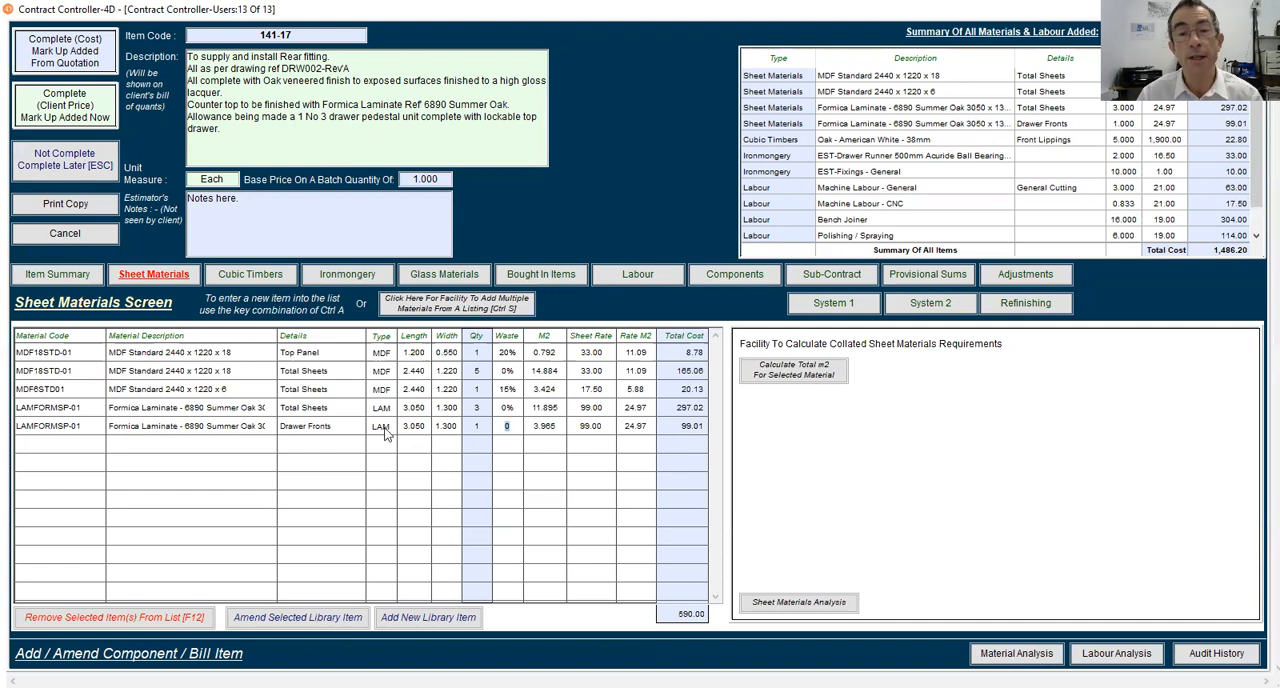
Add a second Machine Labour - General line to the labour list with Drawer Fronts as its details
left_click(638, 274)
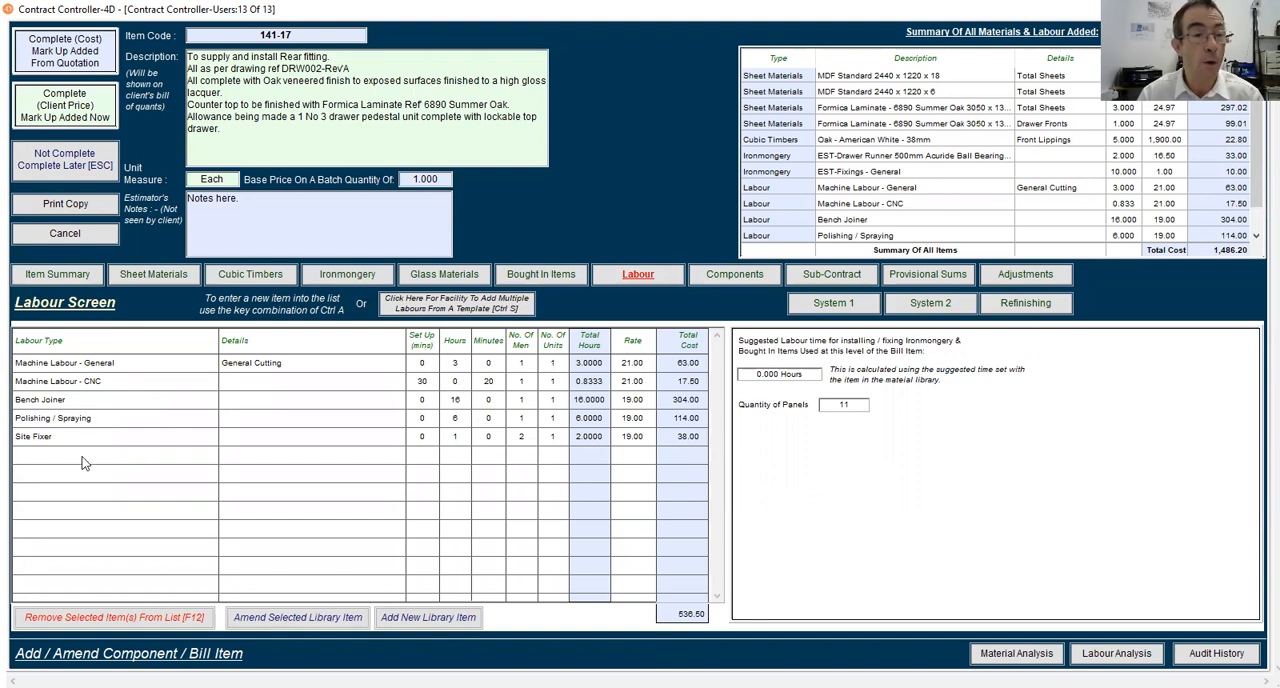
key("ctrl+a")
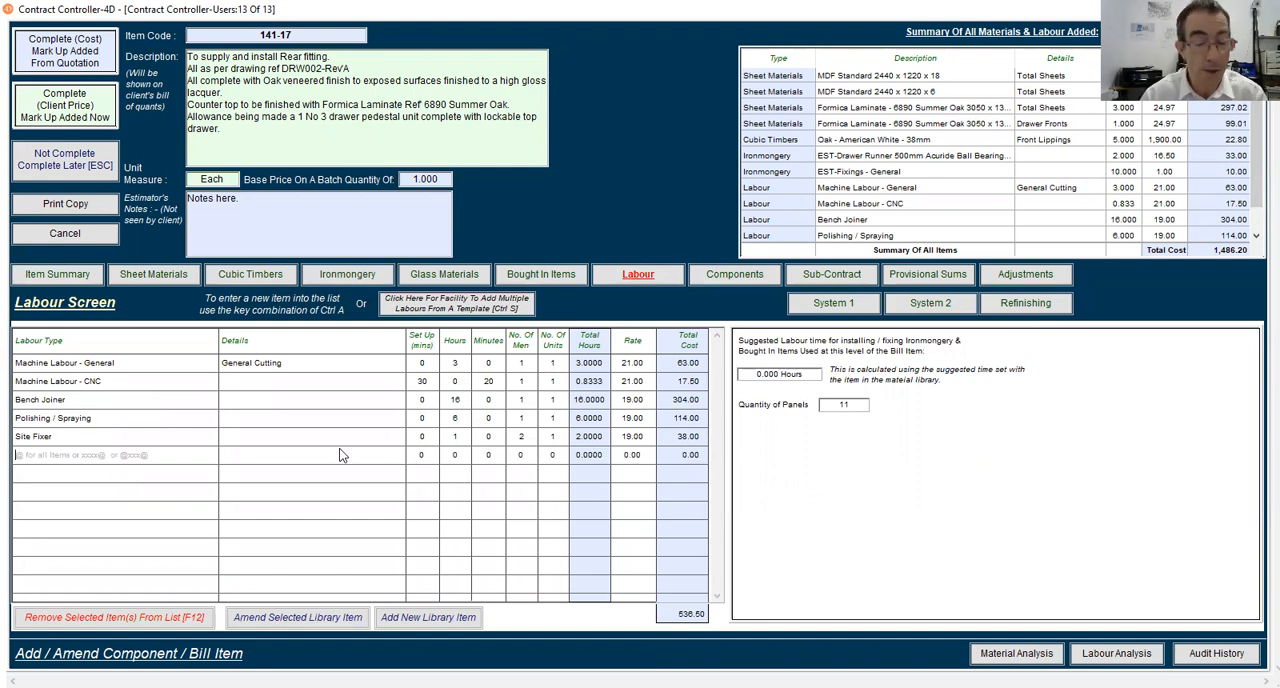
type("Mach")
key("Tab")
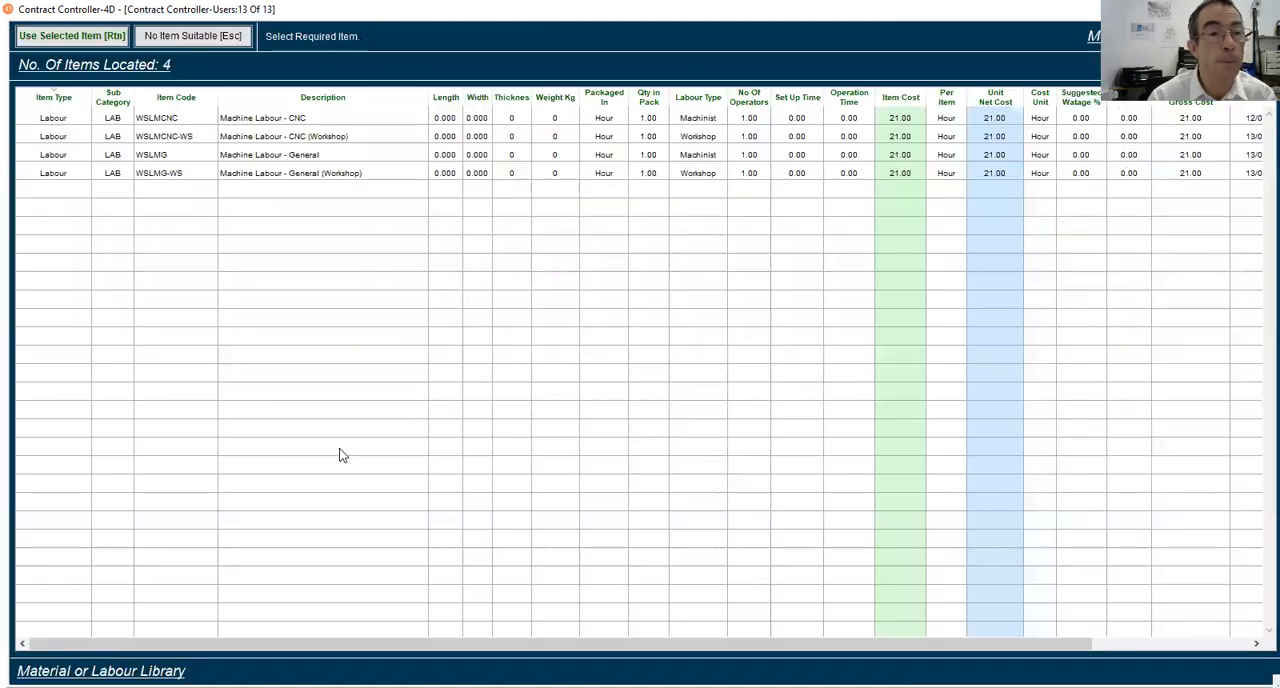
left_click(268, 154)
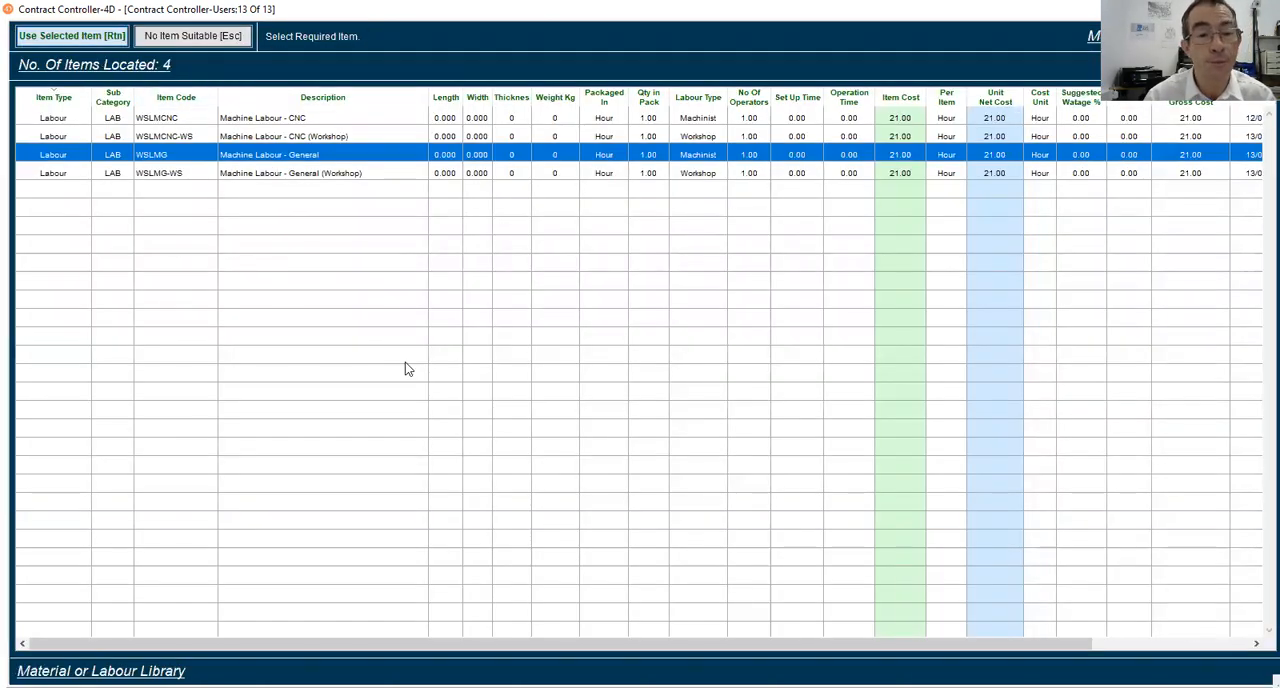
key("Return")
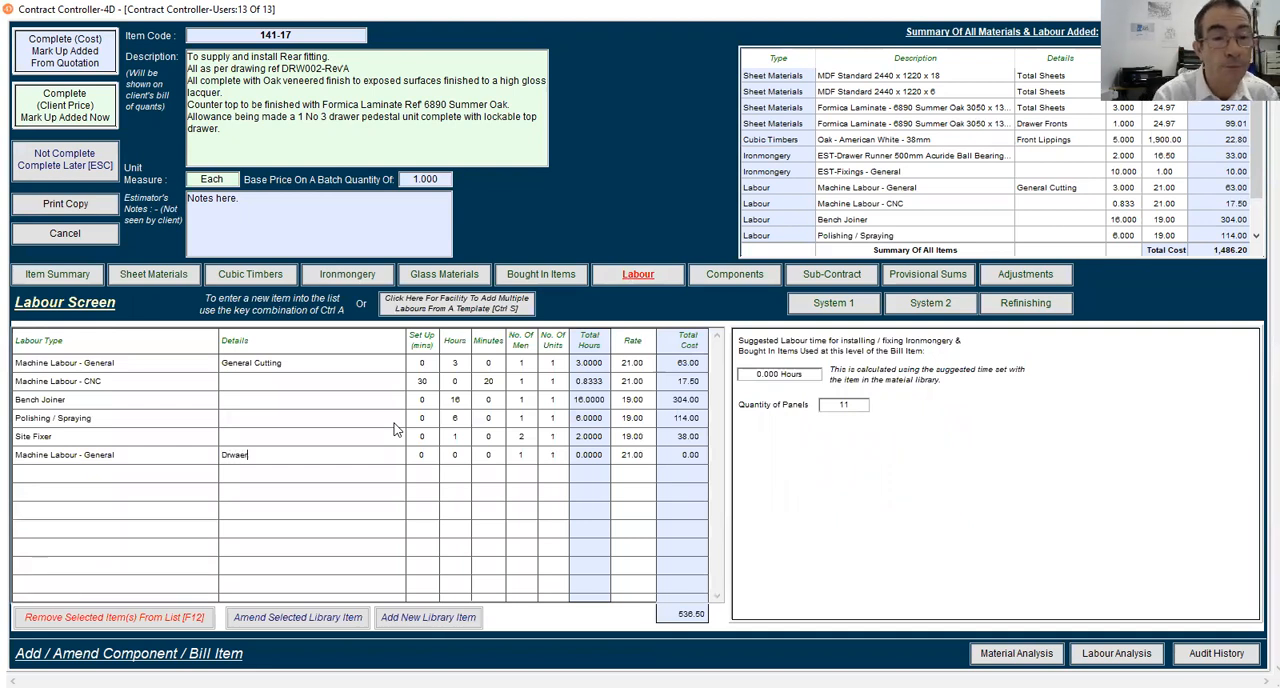
type("Drawer")
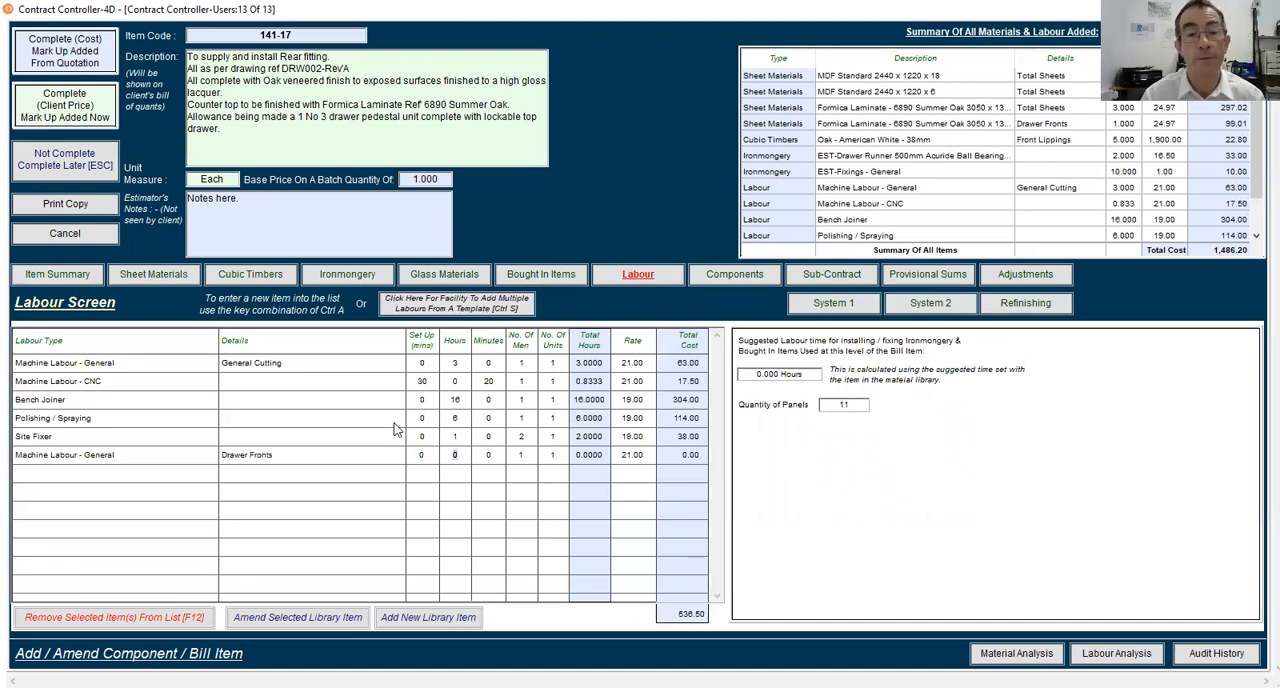
Set the time of the Drawer Fronts Machine Labour - General line to 15 minutes
key("Tab")
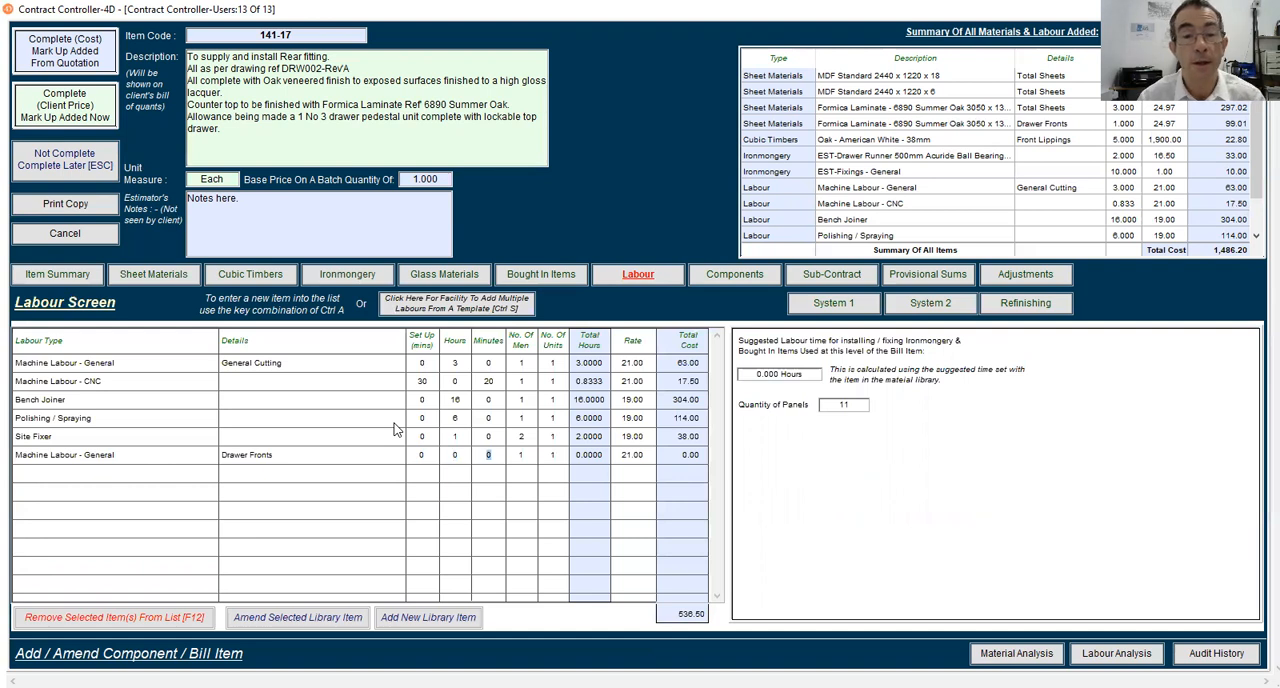
type("15")
key("Tab")
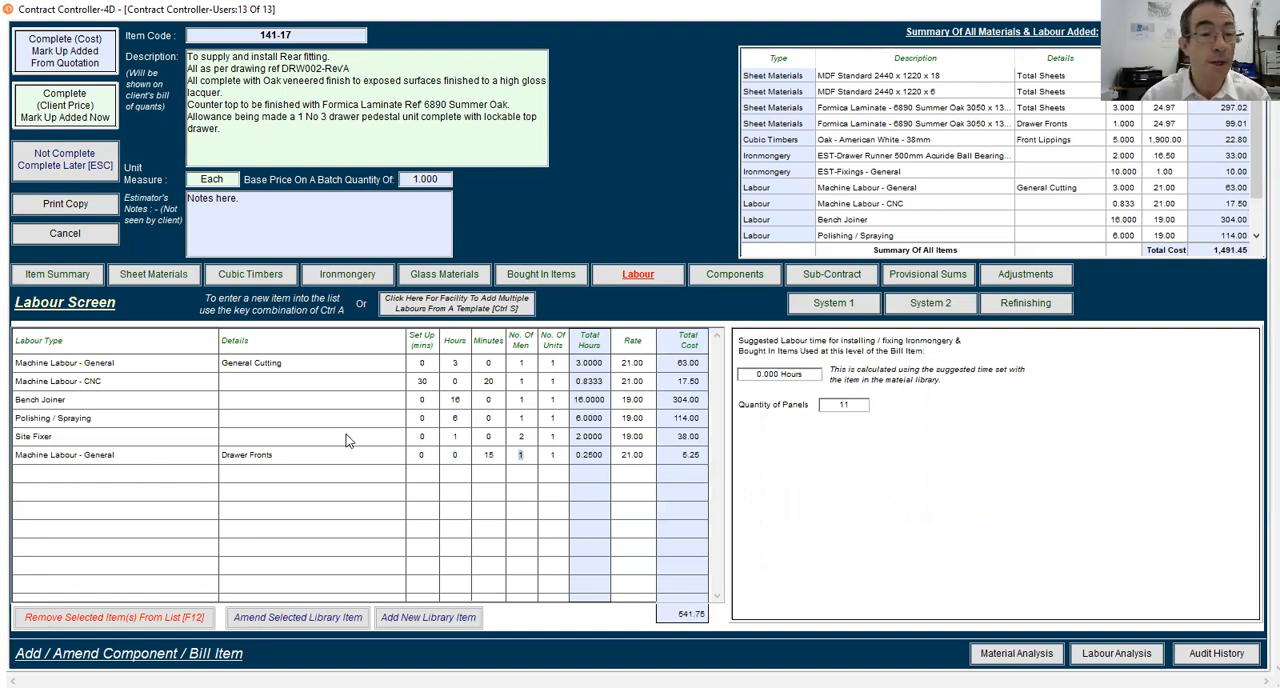
Add a second Bench Joiner line, WSLBJ01, to the labour list from the library
key("ctrl+a")
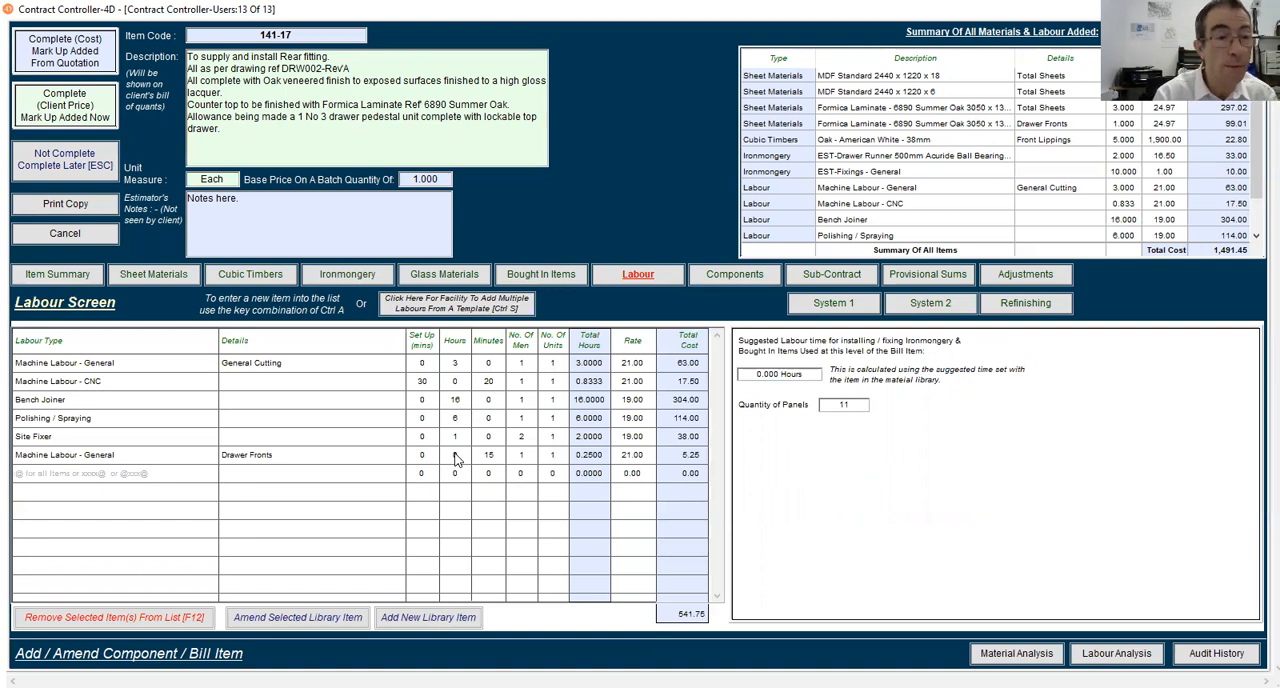
type("Bench@")
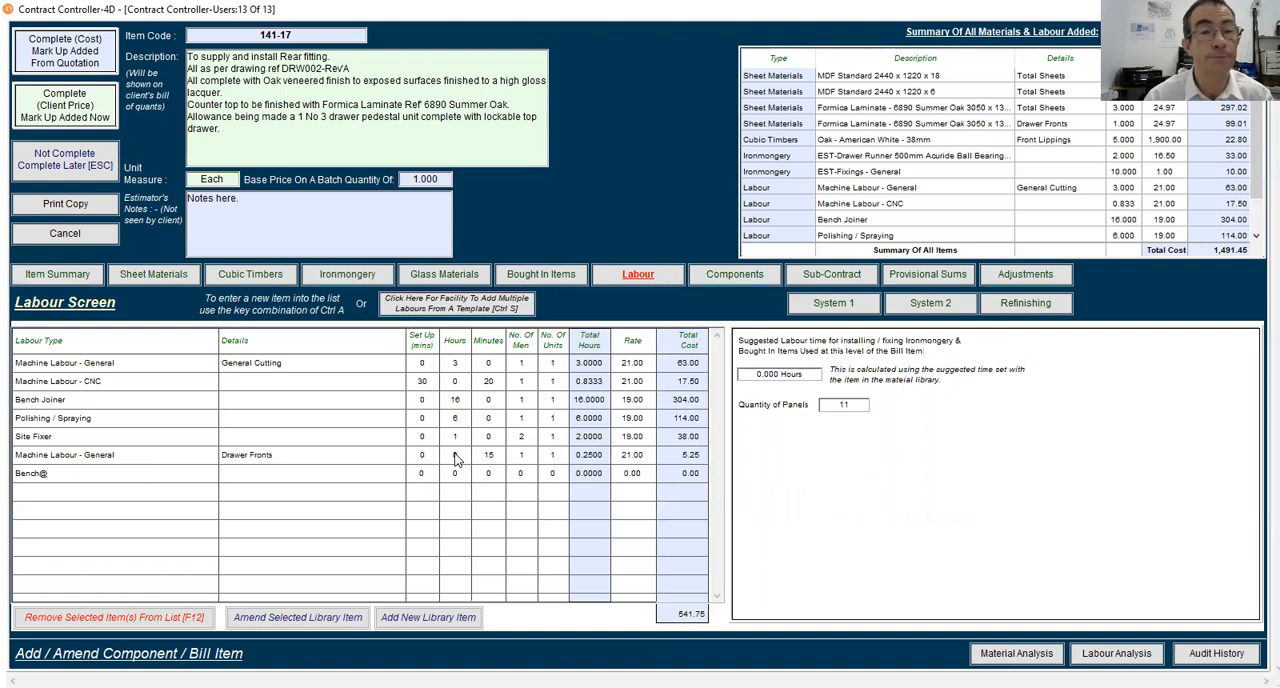
key("Return")
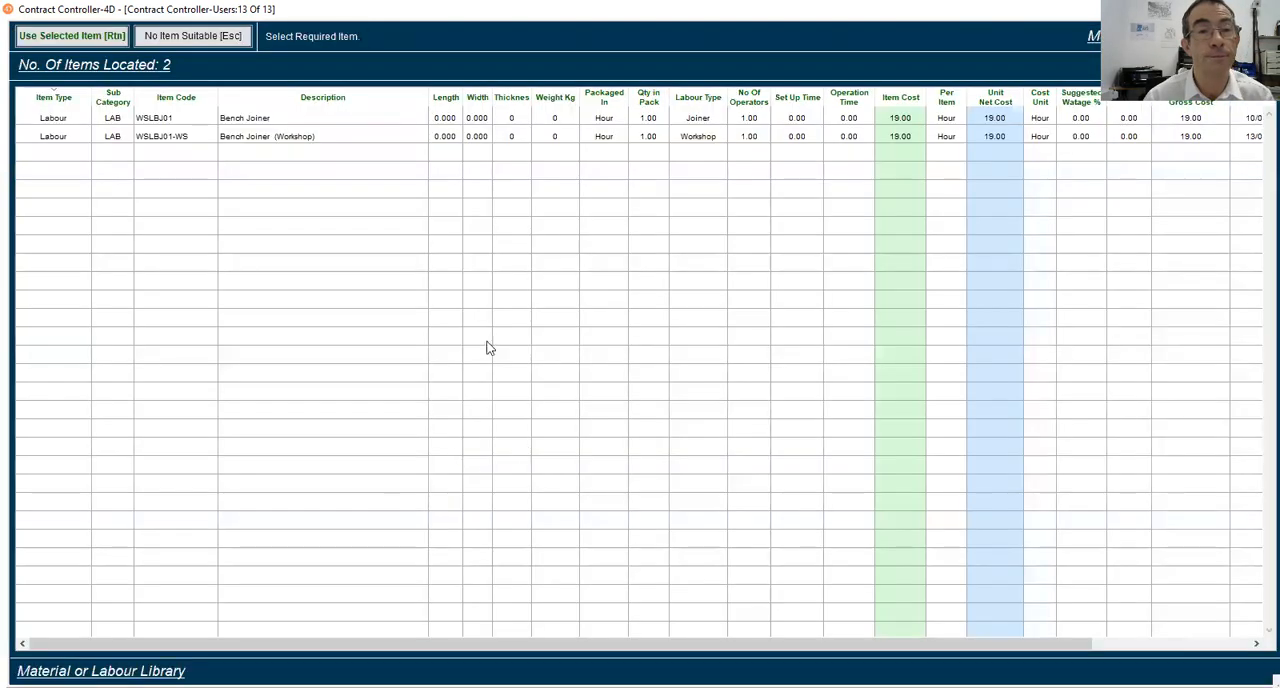
left_click(251, 118)
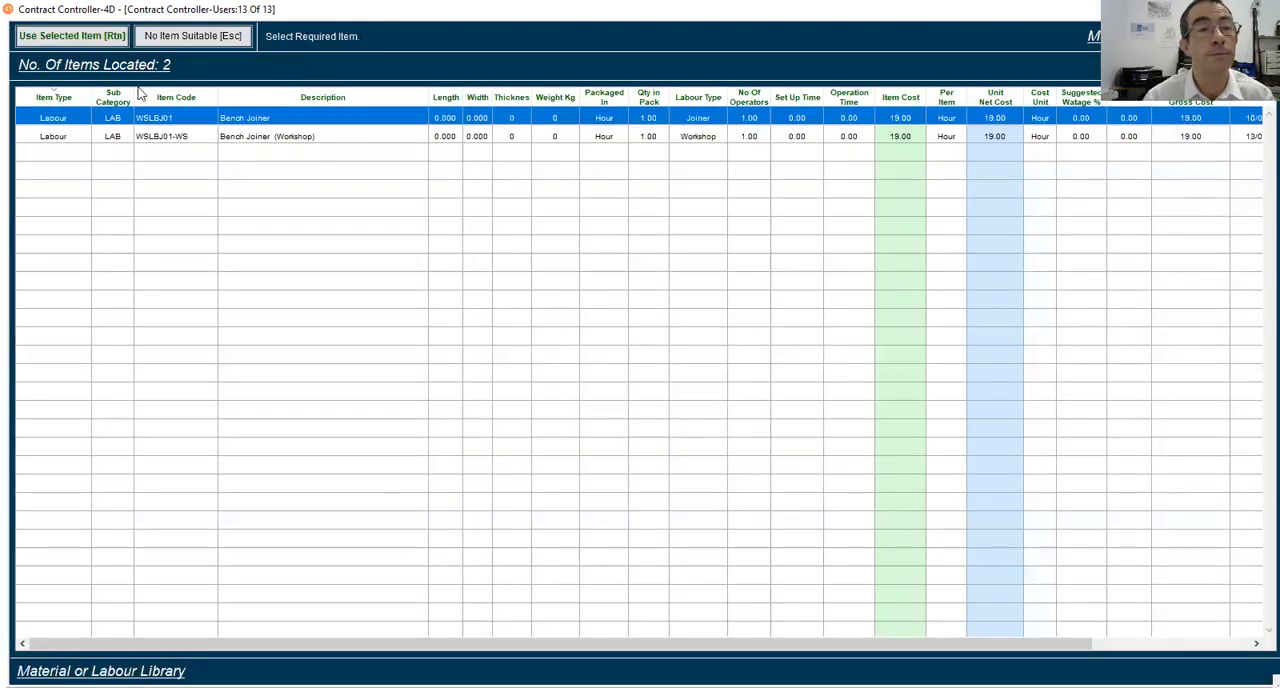
left_click(81, 42)
Copy the Drawer Fronts details from the machine labour line into the new Bench Joiner line
left_click(293, 467)
left_click(286, 458)
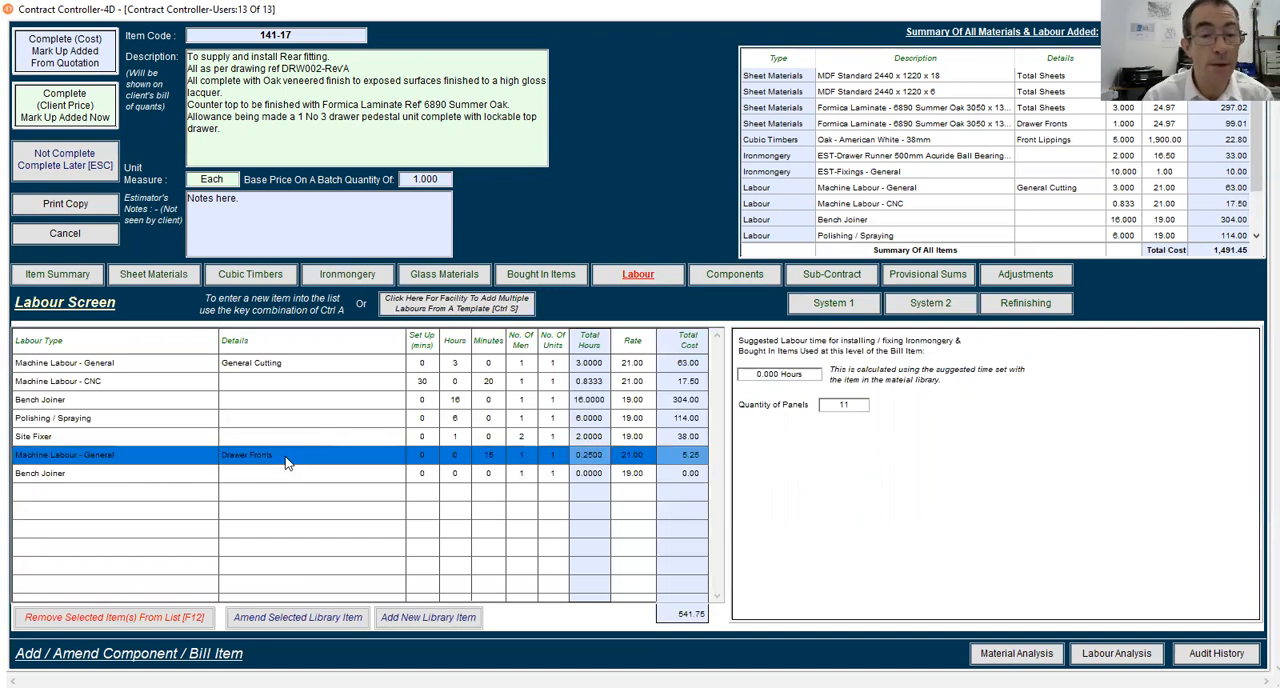
left_click(215, 456)
key("ctrl+c")
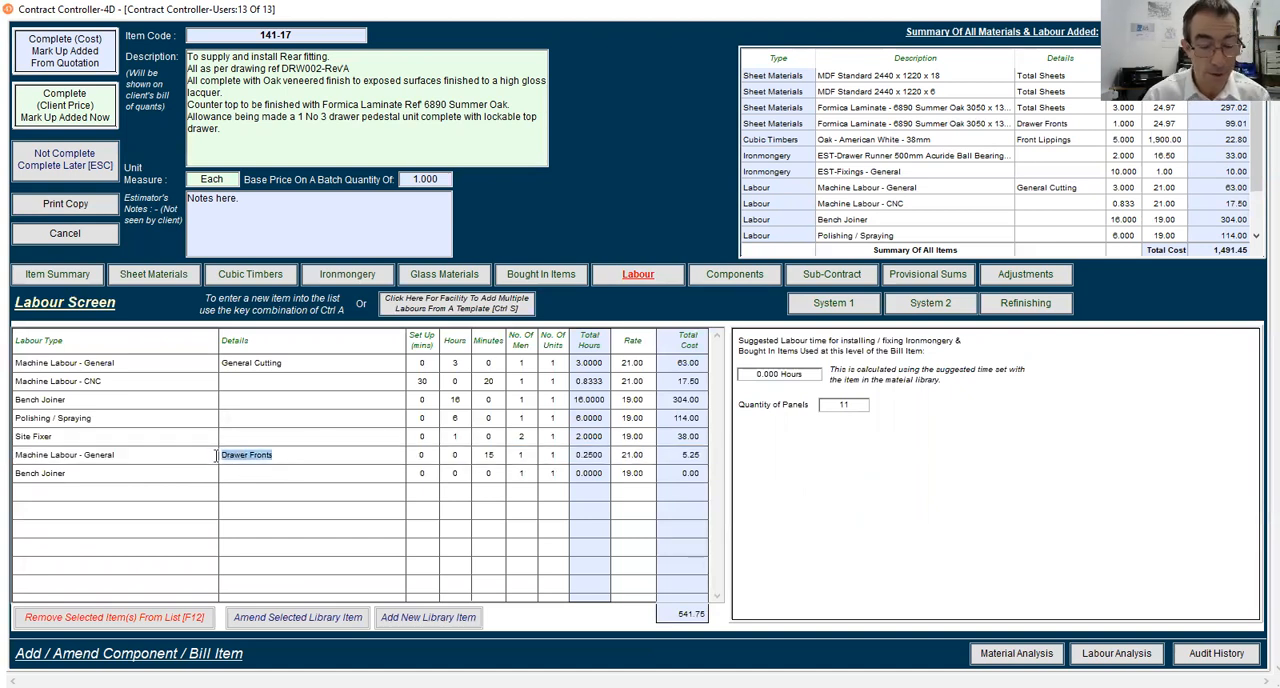
left_click(268, 478)
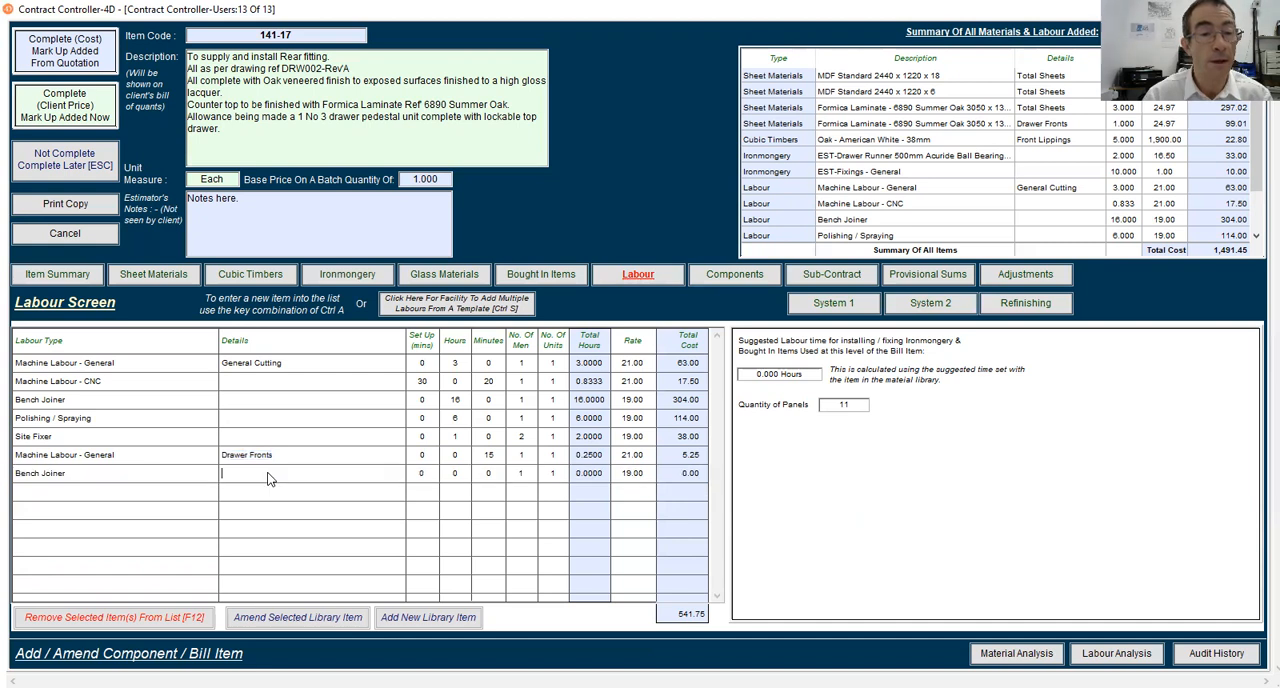
key("ctrl+v")
key("Tab")
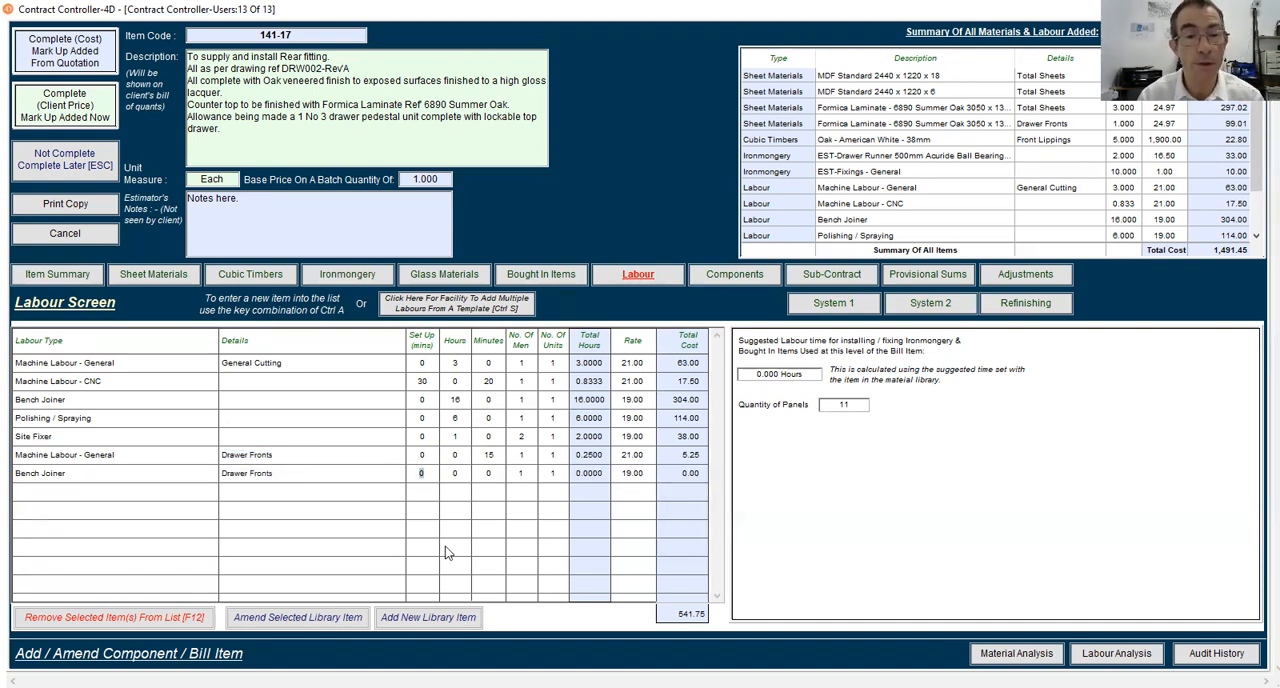
Set the time of the Drawer Fronts Bench Joiner line to 90 minutes
key("Tab")
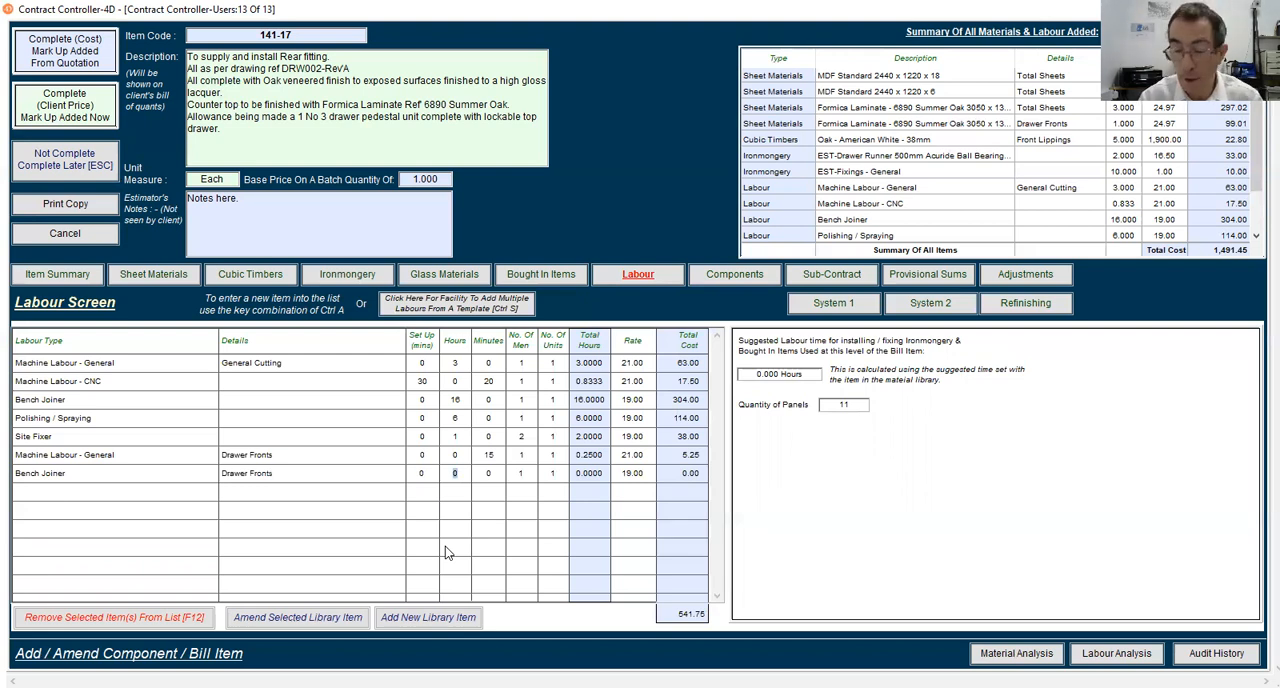
type("90")
key("BackSpace")
key("BackSpace")
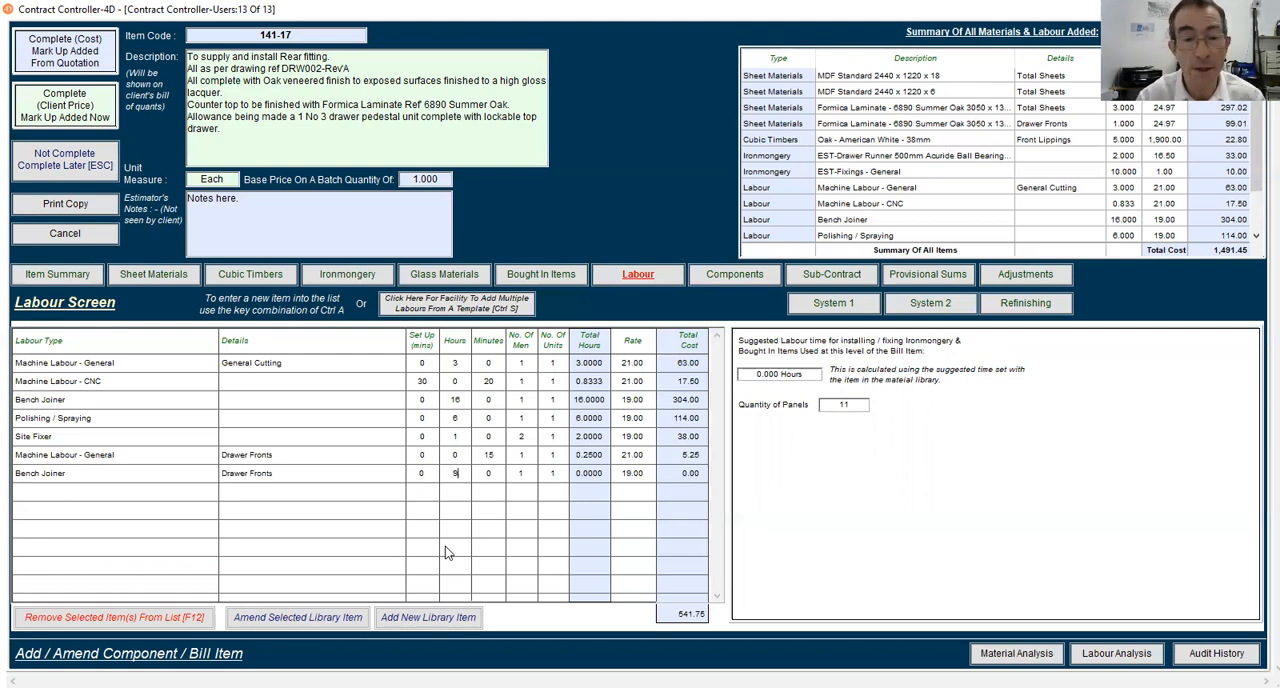
key("Tab")
type("90")
key("Tab")
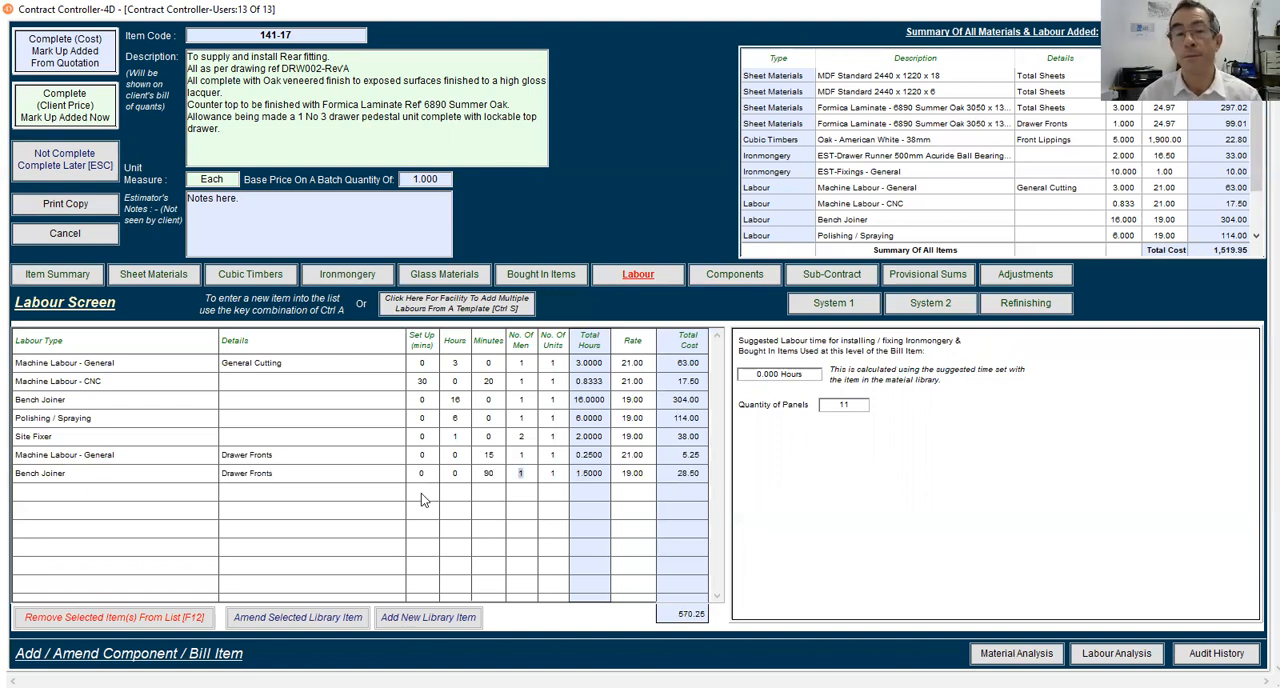
Review the costs of all added materials and labour, the item summary and the included components
scroll(951, 219, "down", 2)
scroll(951, 219, "up", 3)
scroll(951, 219, "down", 2)
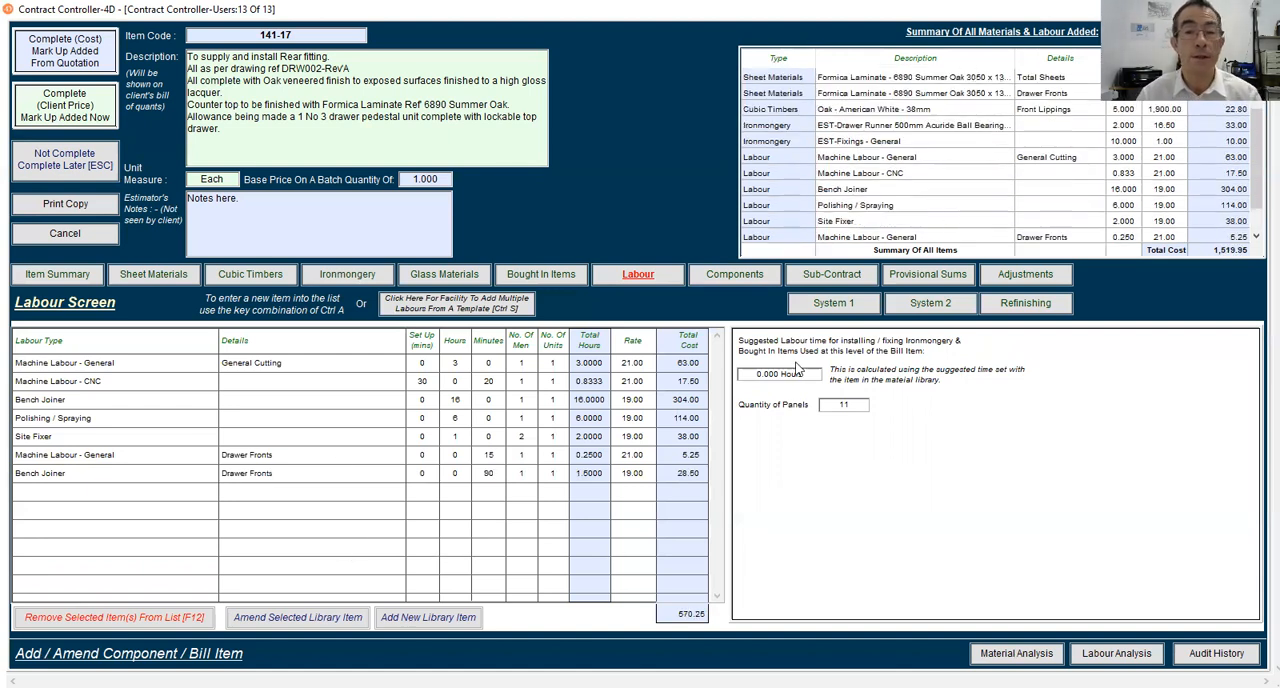
left_click(43, 280)
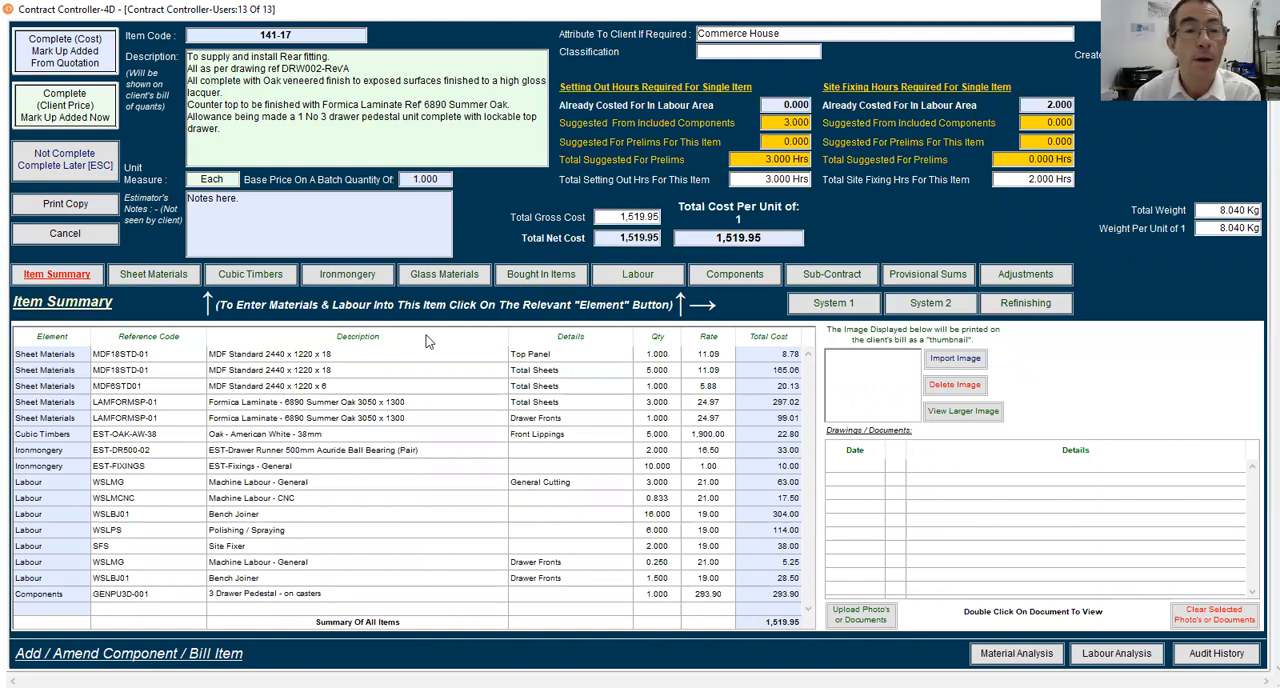
left_click(744, 276)
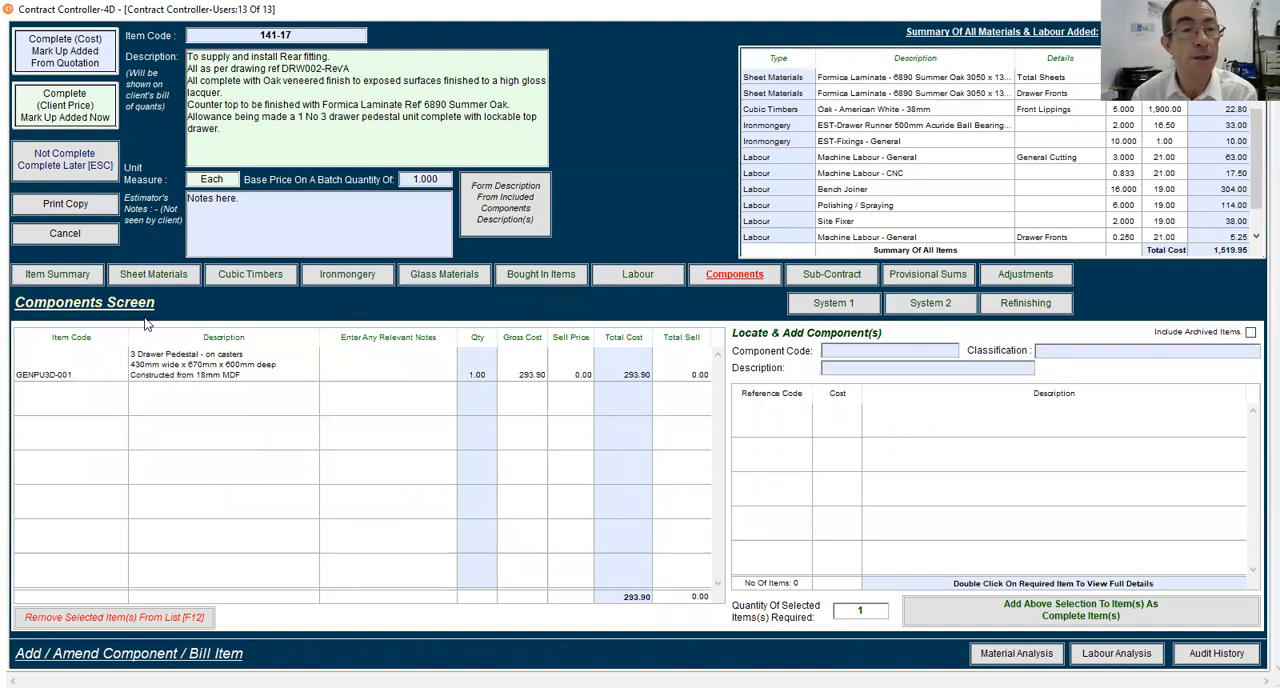
Set the item's suggested setting-out hours for prelims to 4 in the item summary, and recheck the labour list
left_click(88, 279)
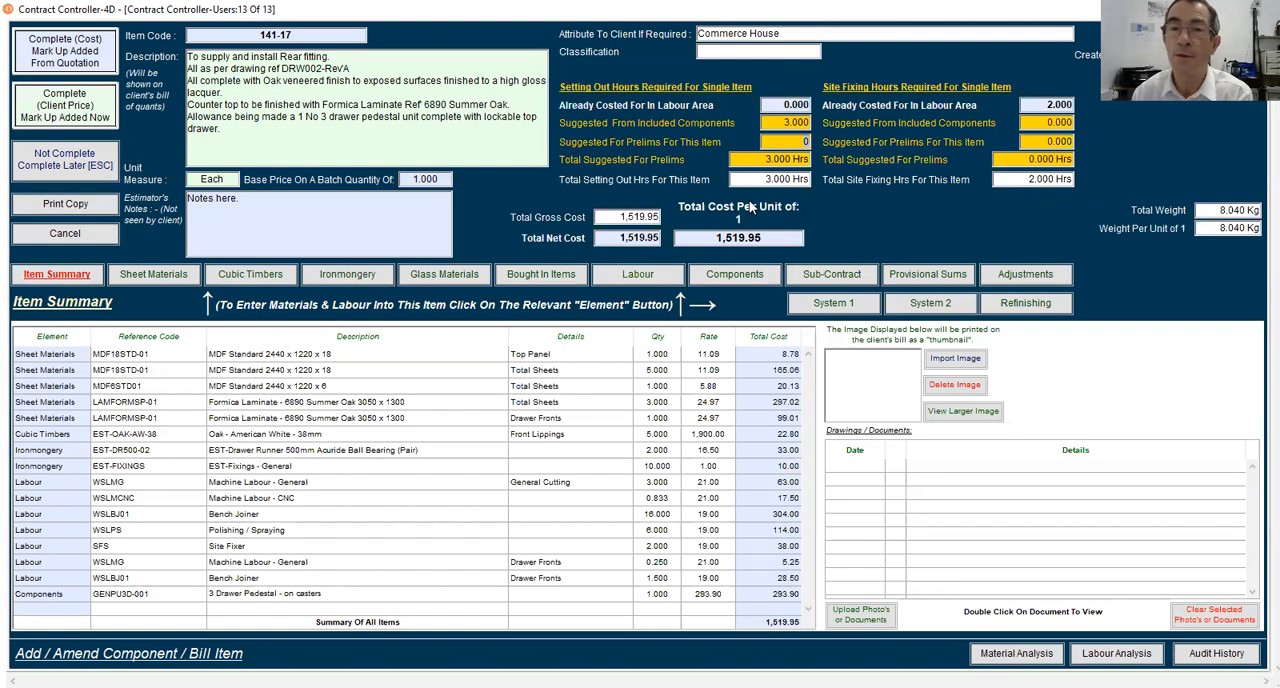
key("Tab")
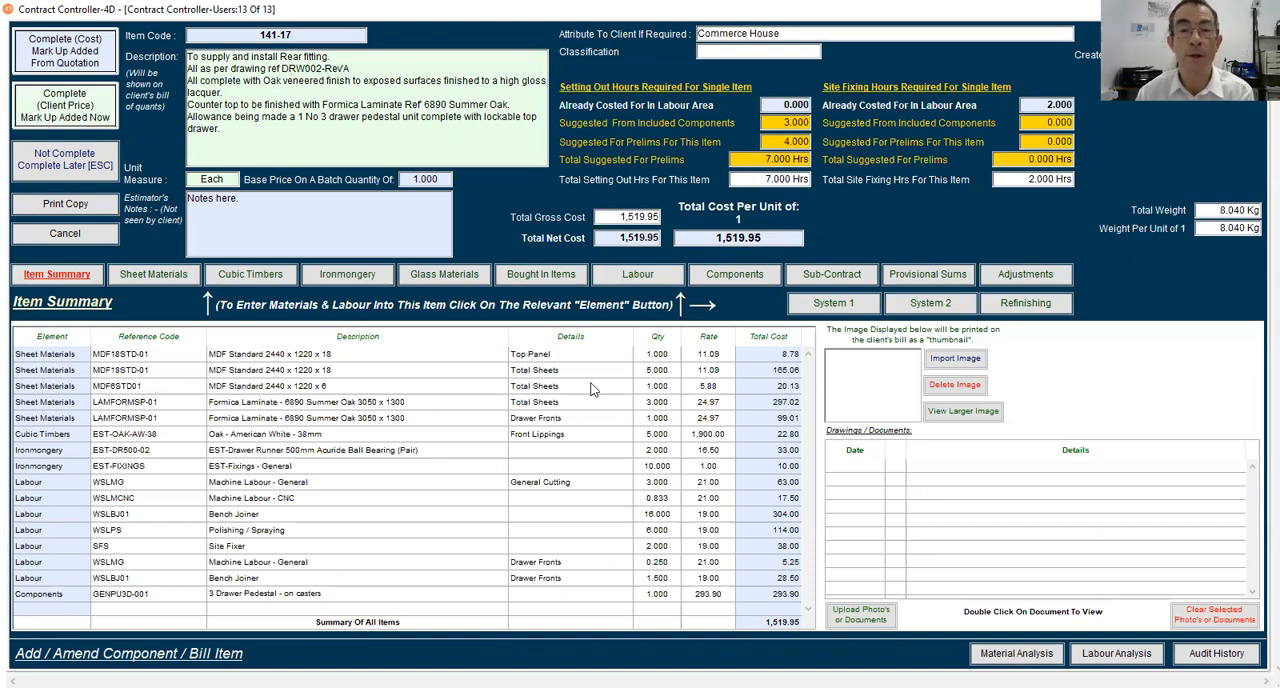
left_click(653, 276)
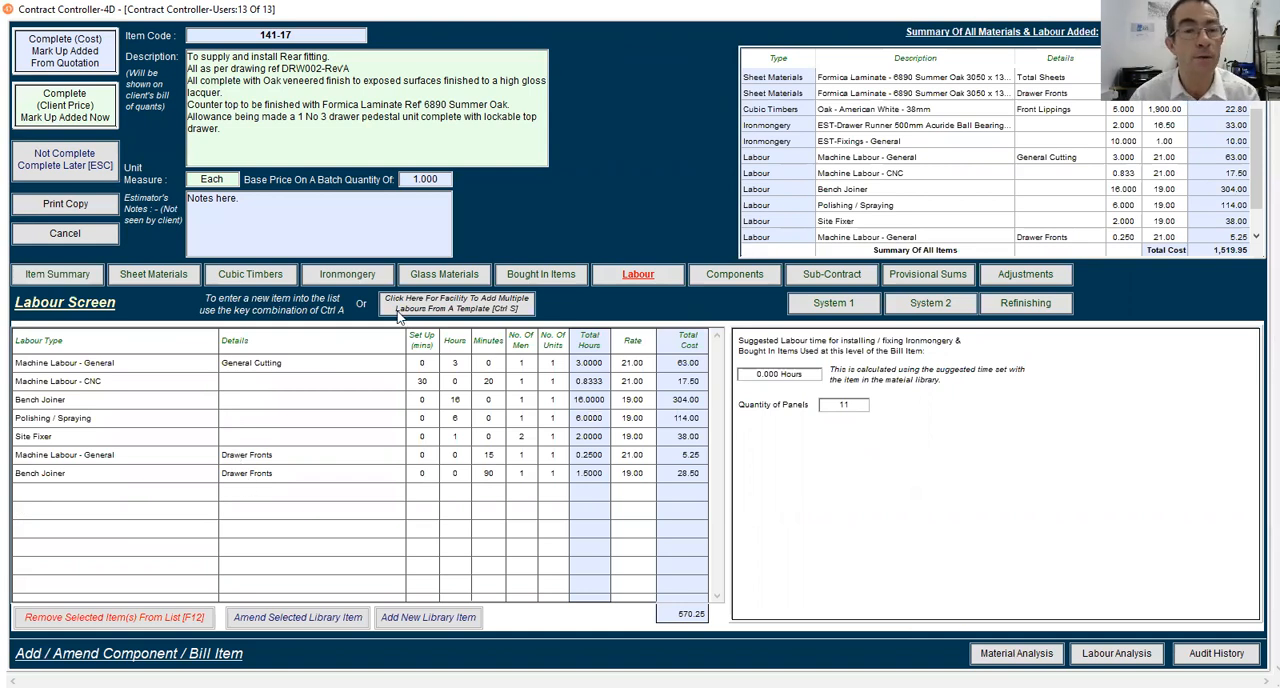
left_click(64, 272)
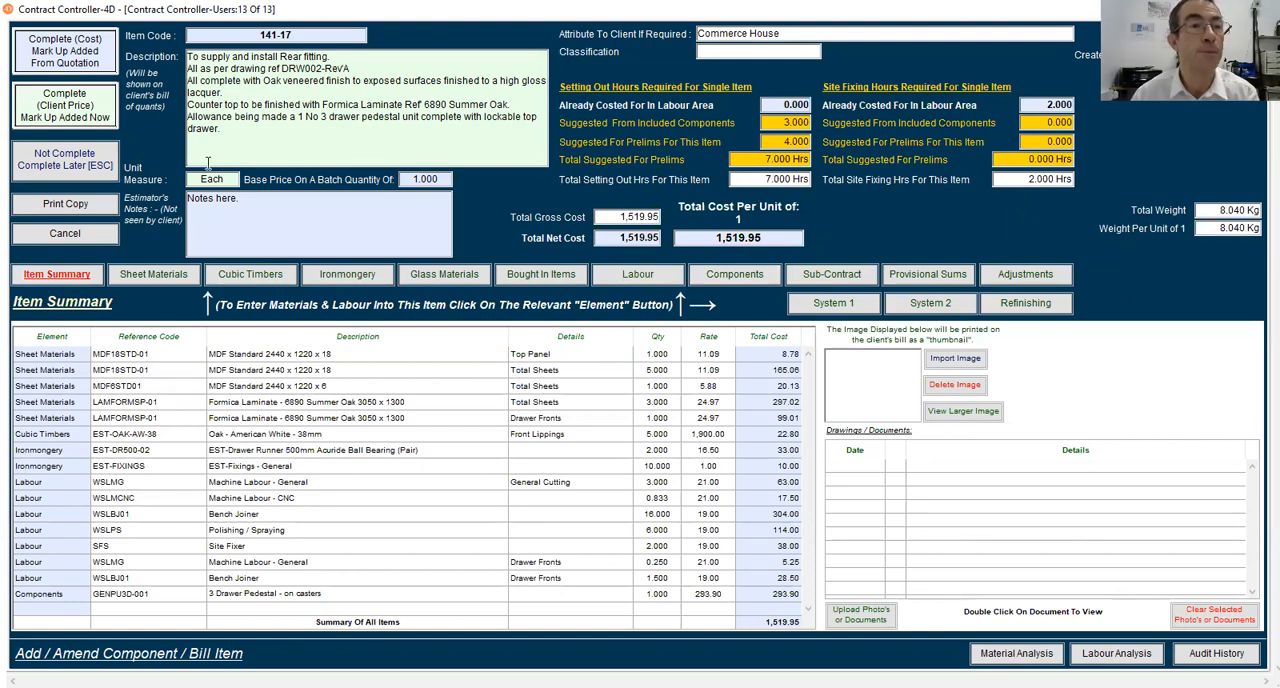
Complete the bill item at cost with mark-up added from the quotation, without a printout, and enter a quantity of 1
left_click(57, 63)
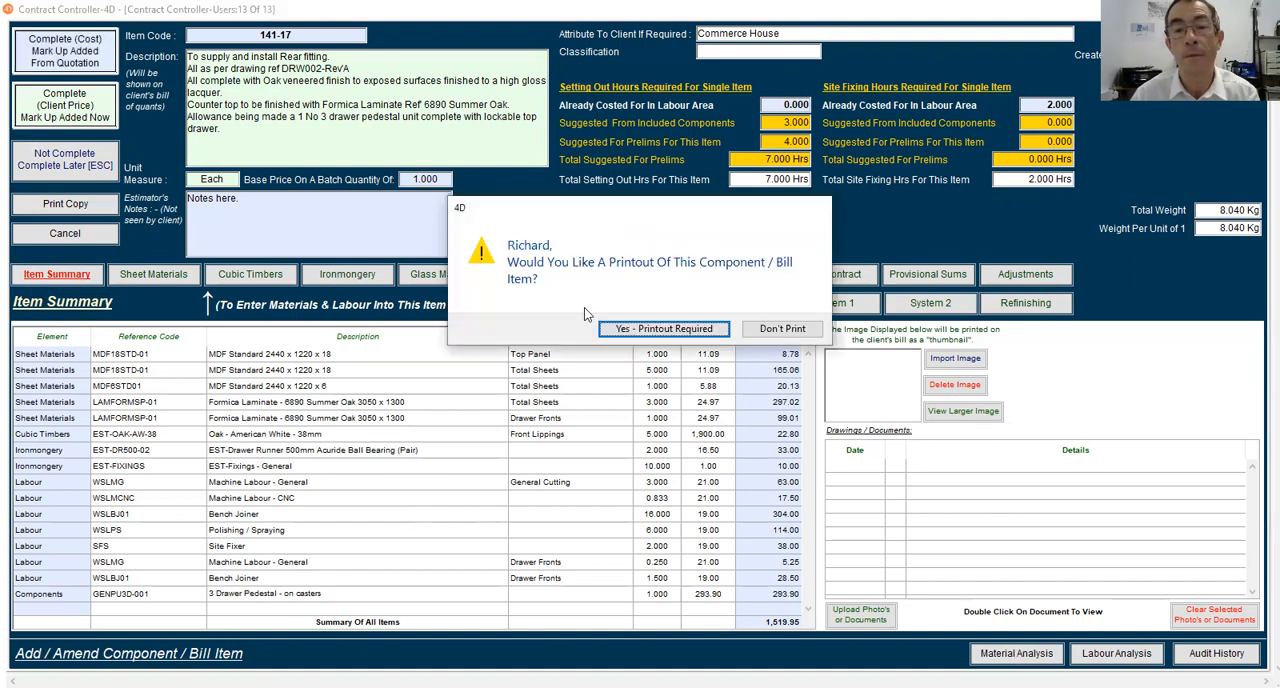
left_click(778, 333)
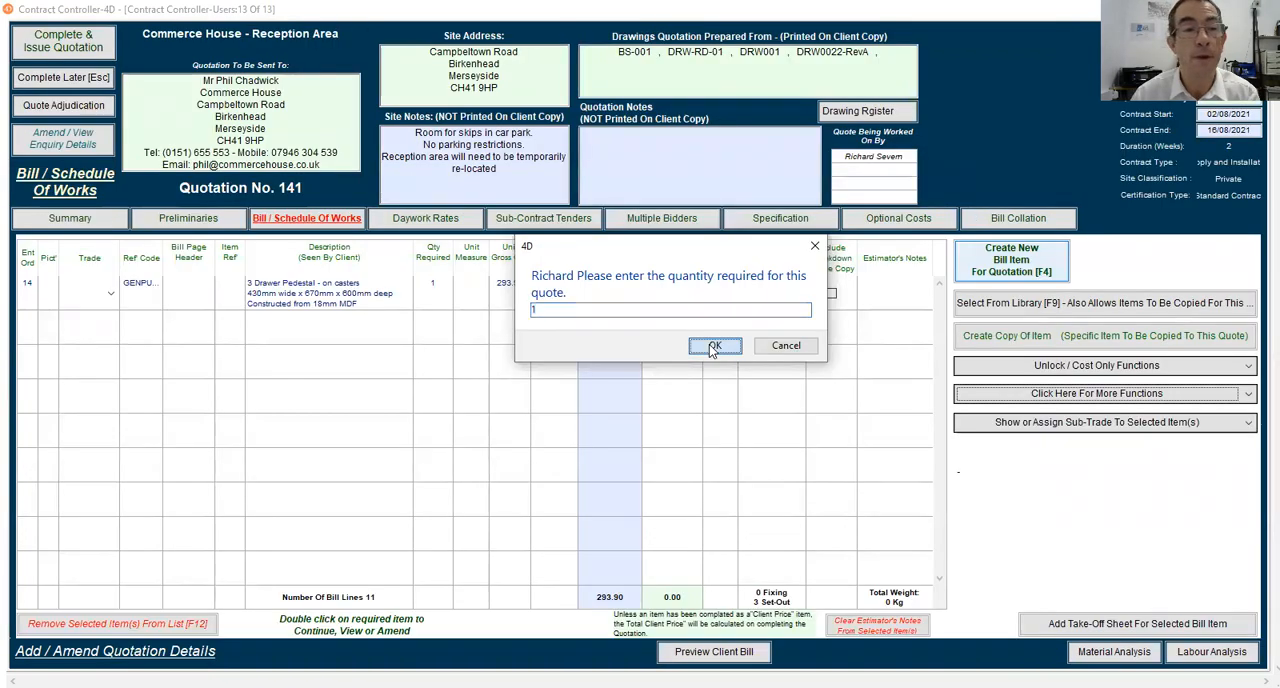
left_click(712, 345)
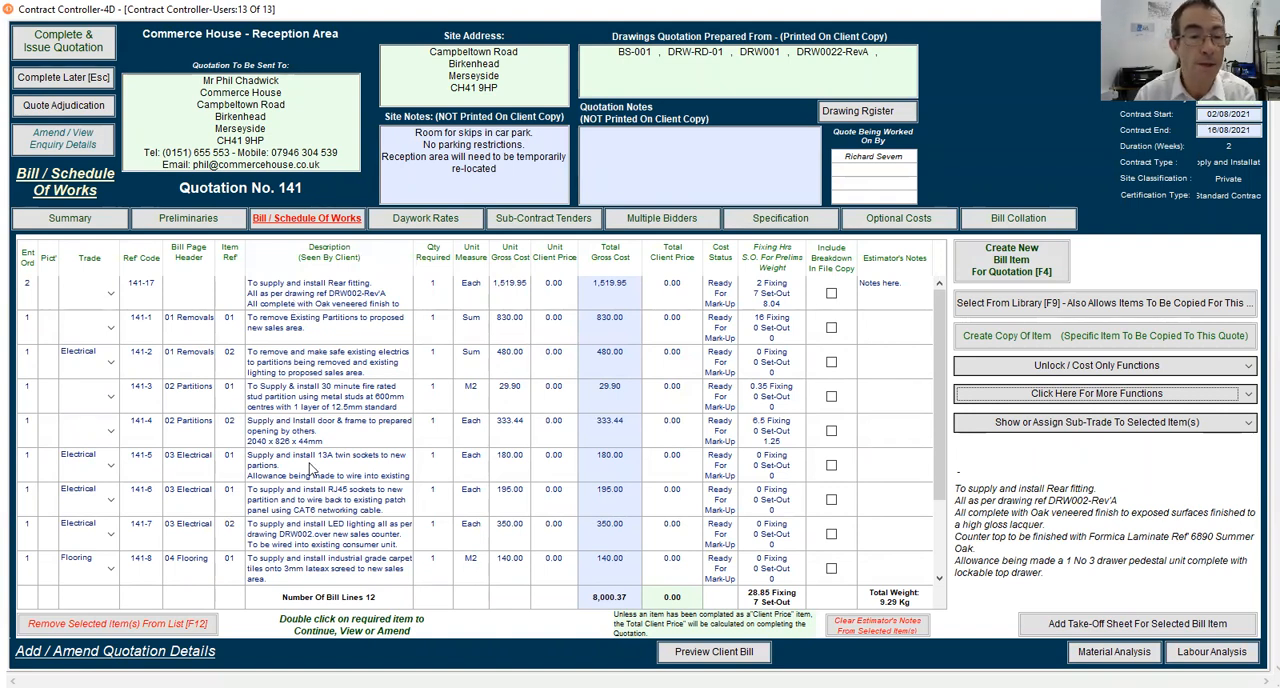
Copy the 05 Fittings bill page header from item 141-11 into the rear fitting item 141-17
scroll(312, 468, "down", 1)
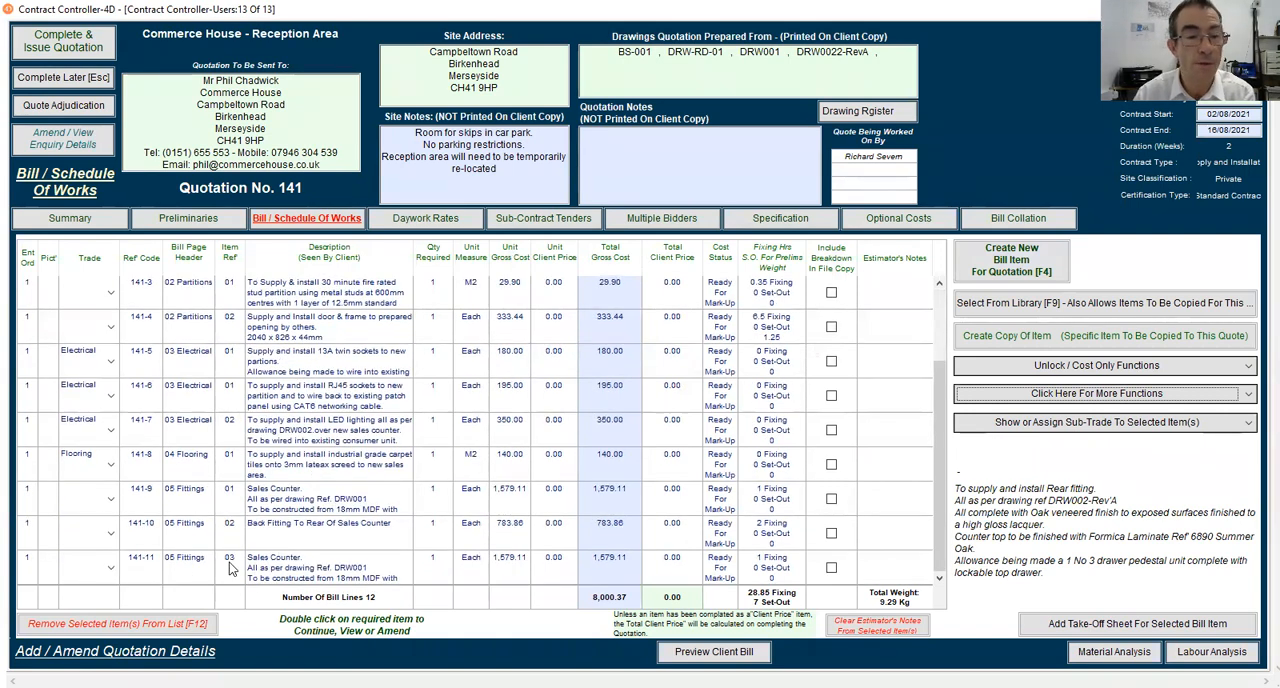
left_click(198, 566)
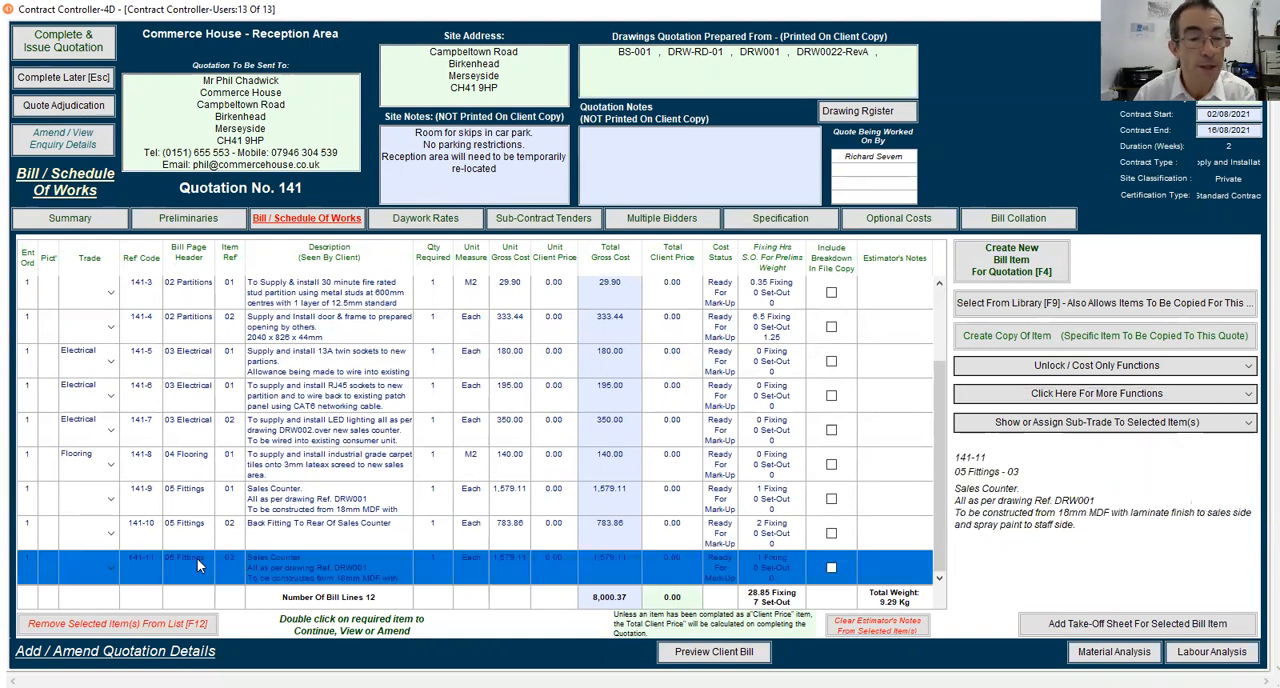
left_click(197, 558)
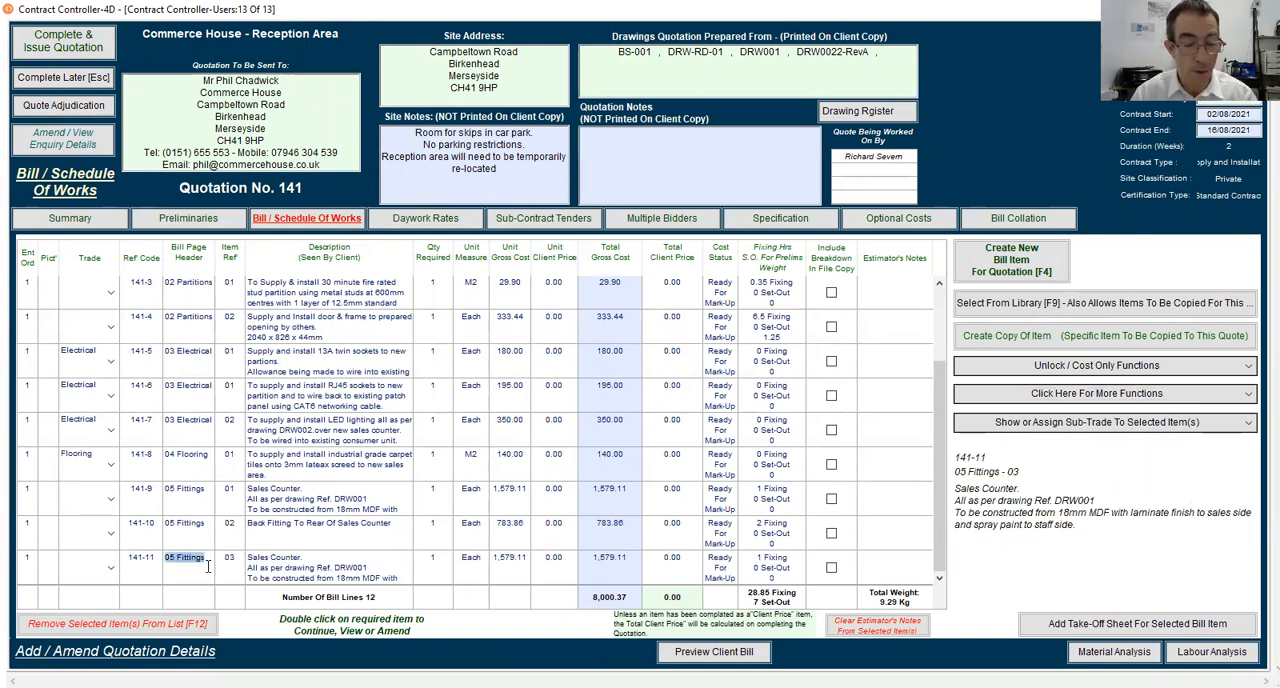
scroll(238, 540, "up", 1)
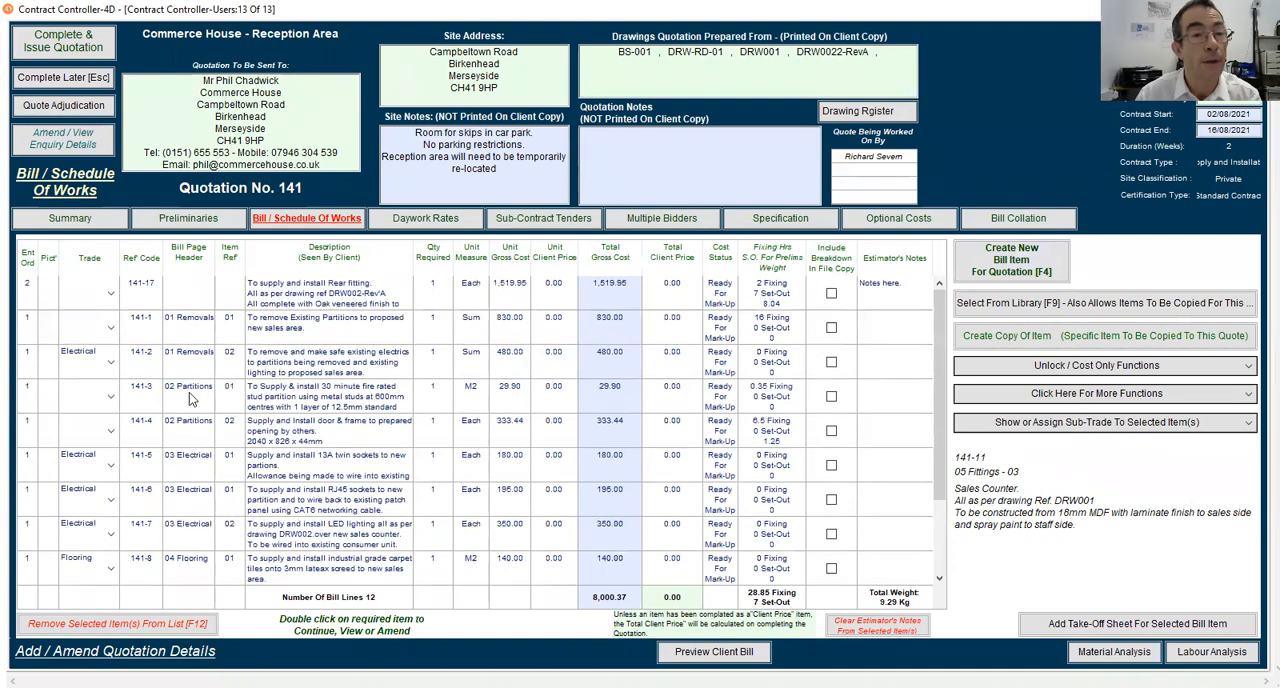
left_click(184, 290)
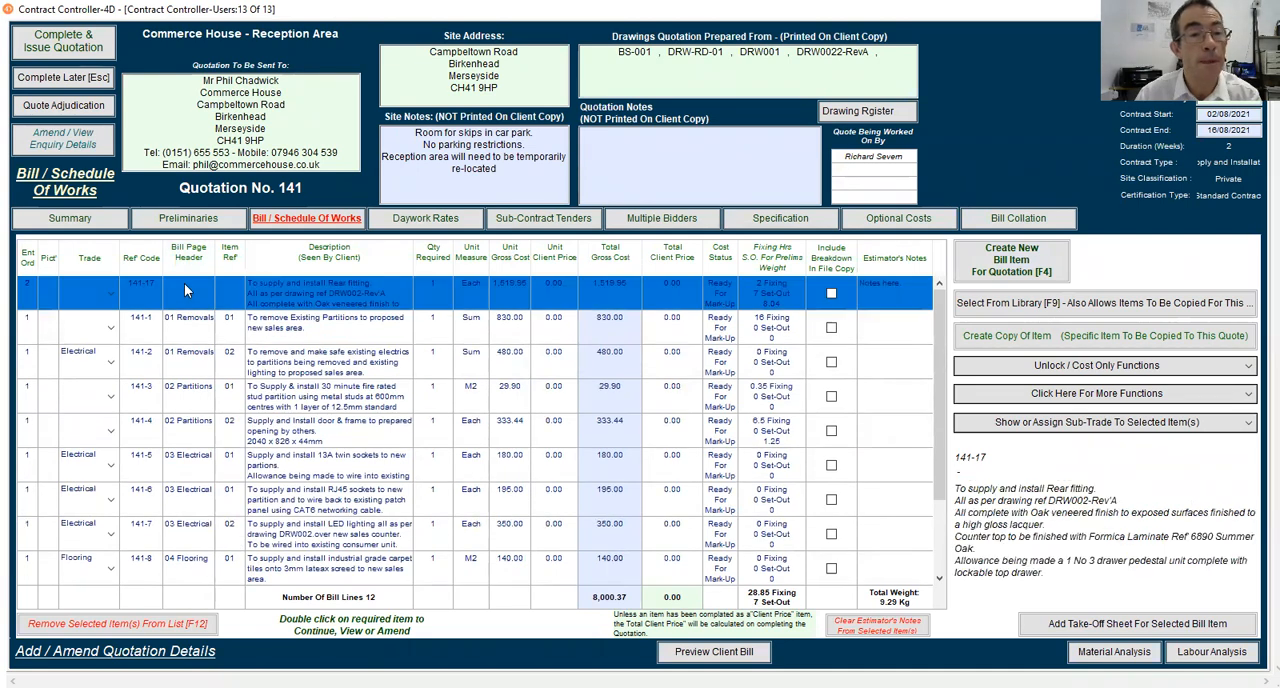
left_click(184, 290)
type("05 Fittings")
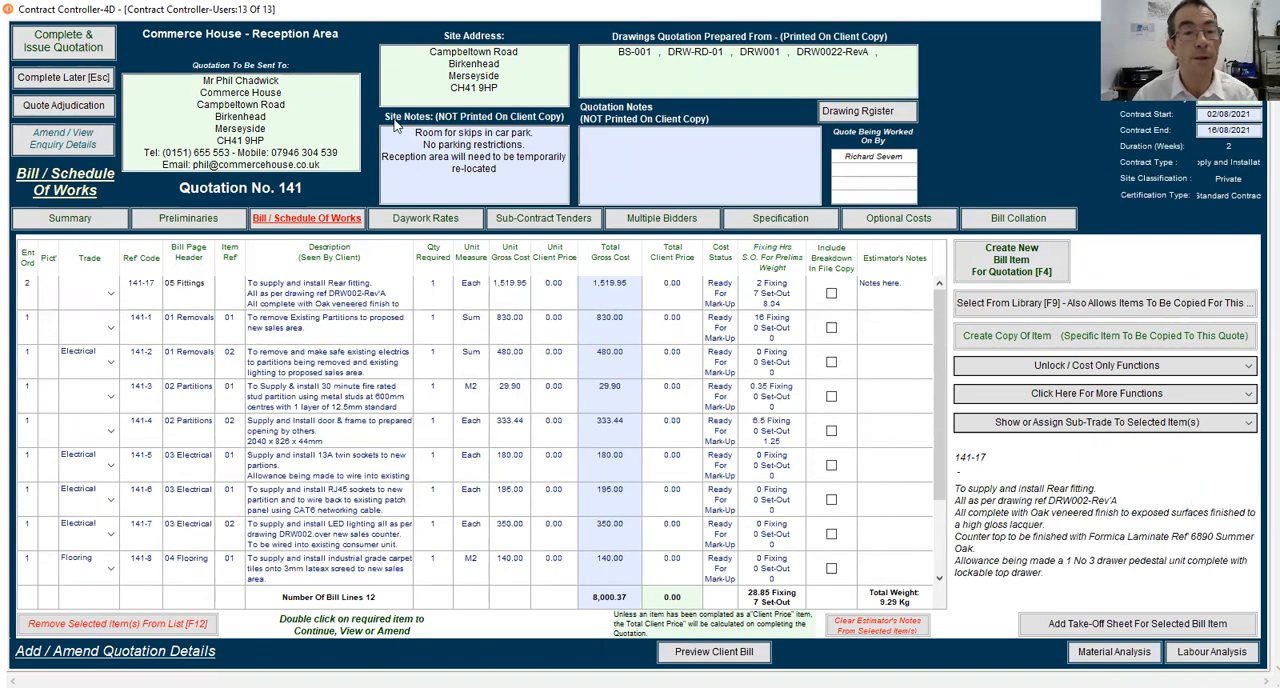
Set the item reference of 141-17 to 04 and refresh the bill to re-sort its lines
scroll(407, 434, "down", 3)
scroll(403, 440, "up", 3)
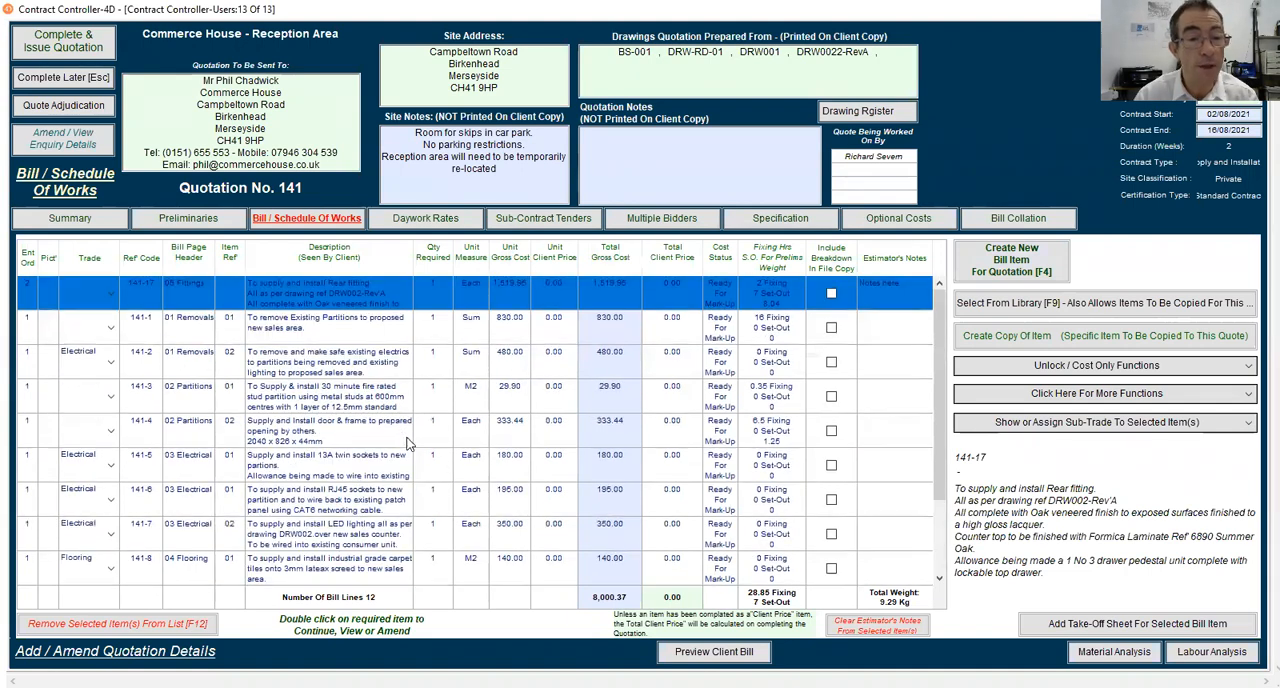
left_click(225, 293)
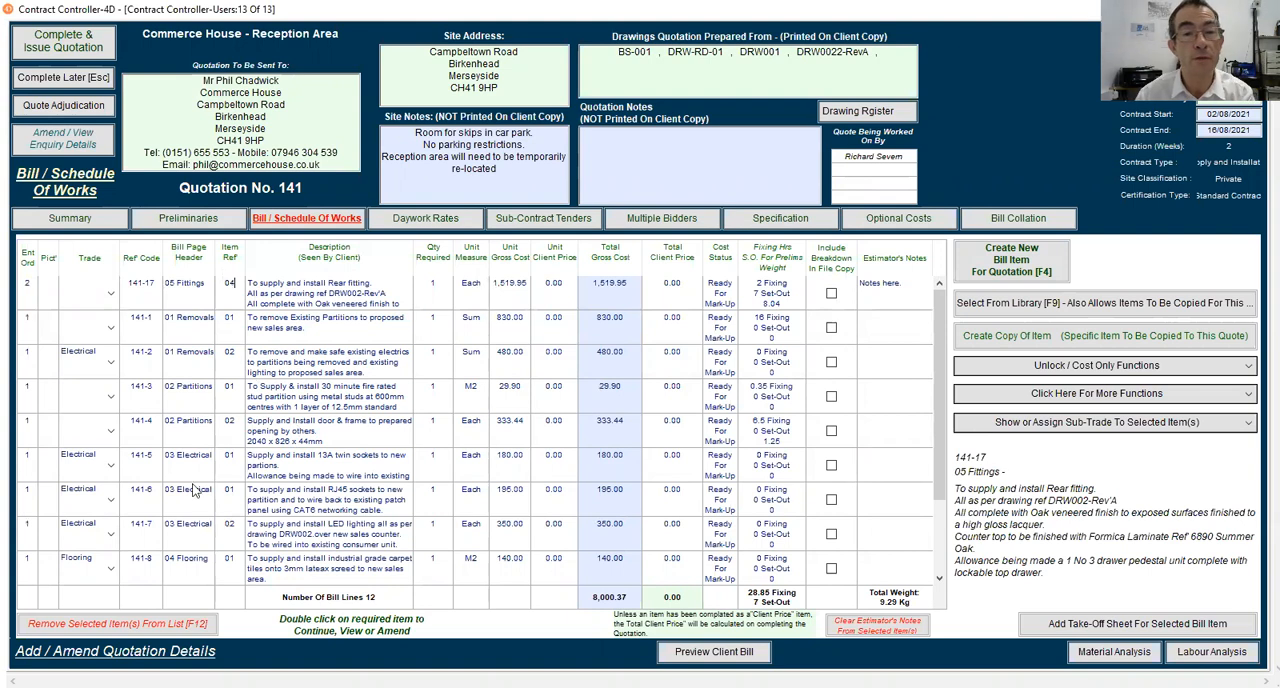
left_click(284, 229)
scroll(270, 403, "down", 3)
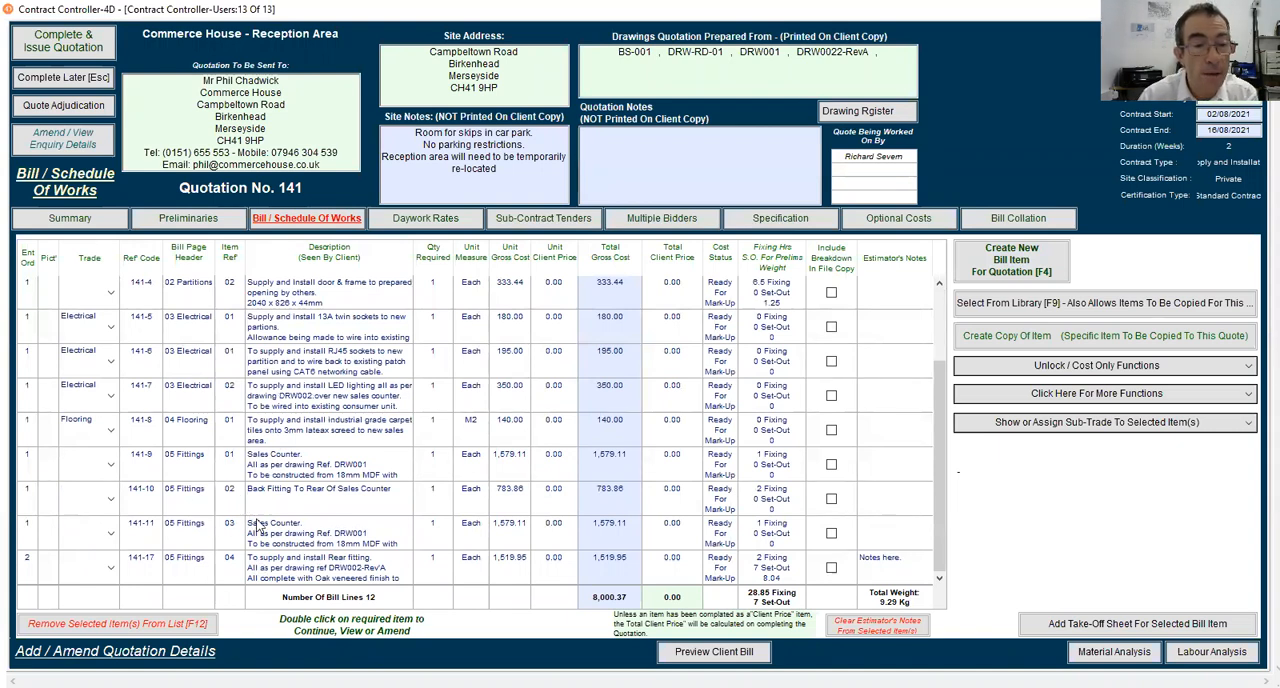
Change the item reference of 141-17 to 025 and re-sort the bill to place it between references 02 and 03
left_click(233, 565)
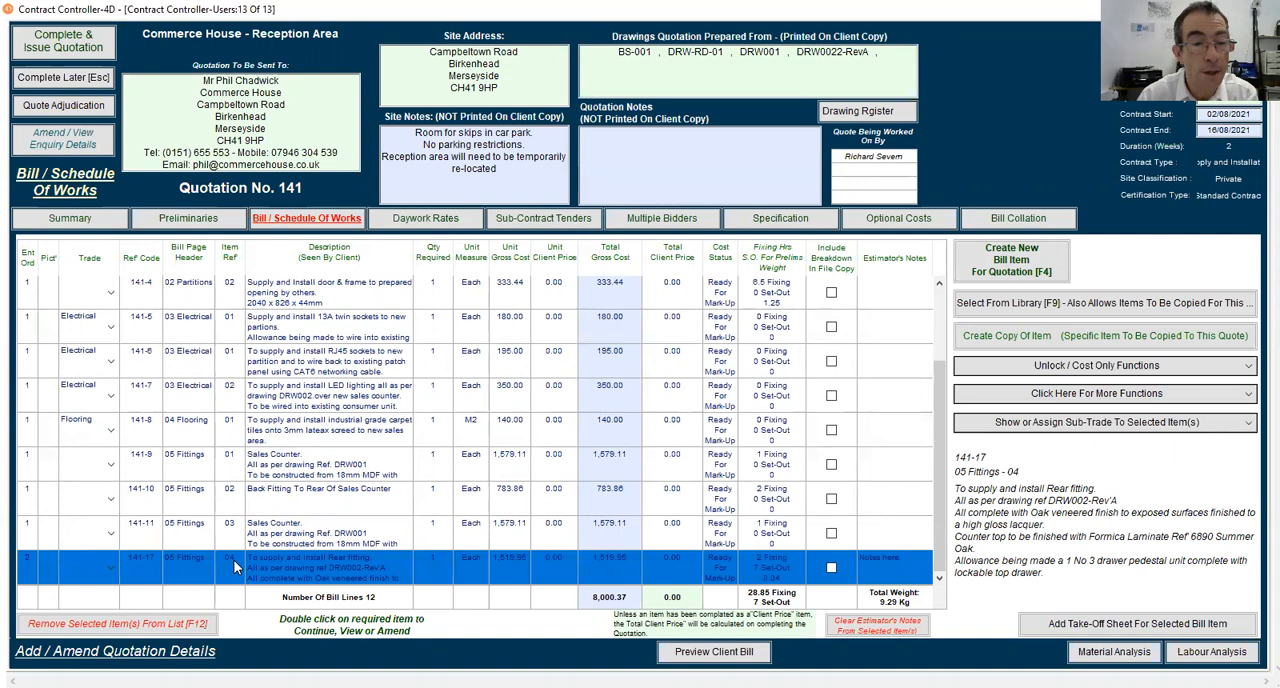
left_click(233, 559)
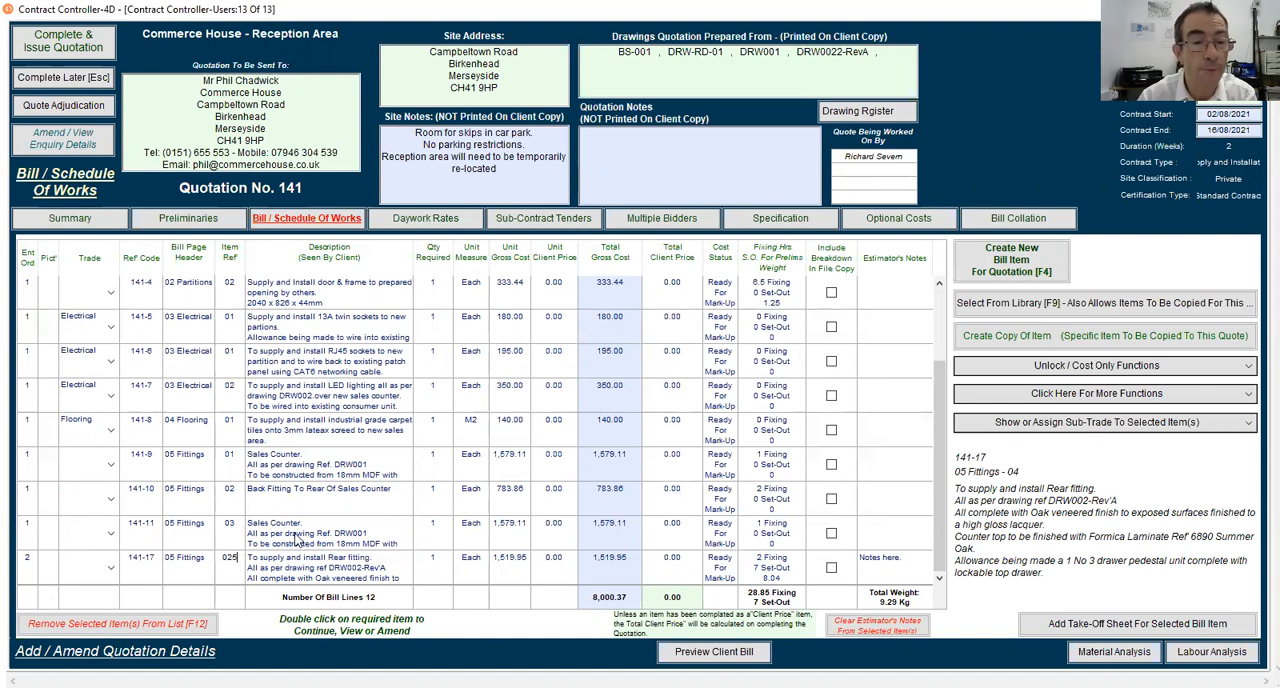
left_click(306, 484)
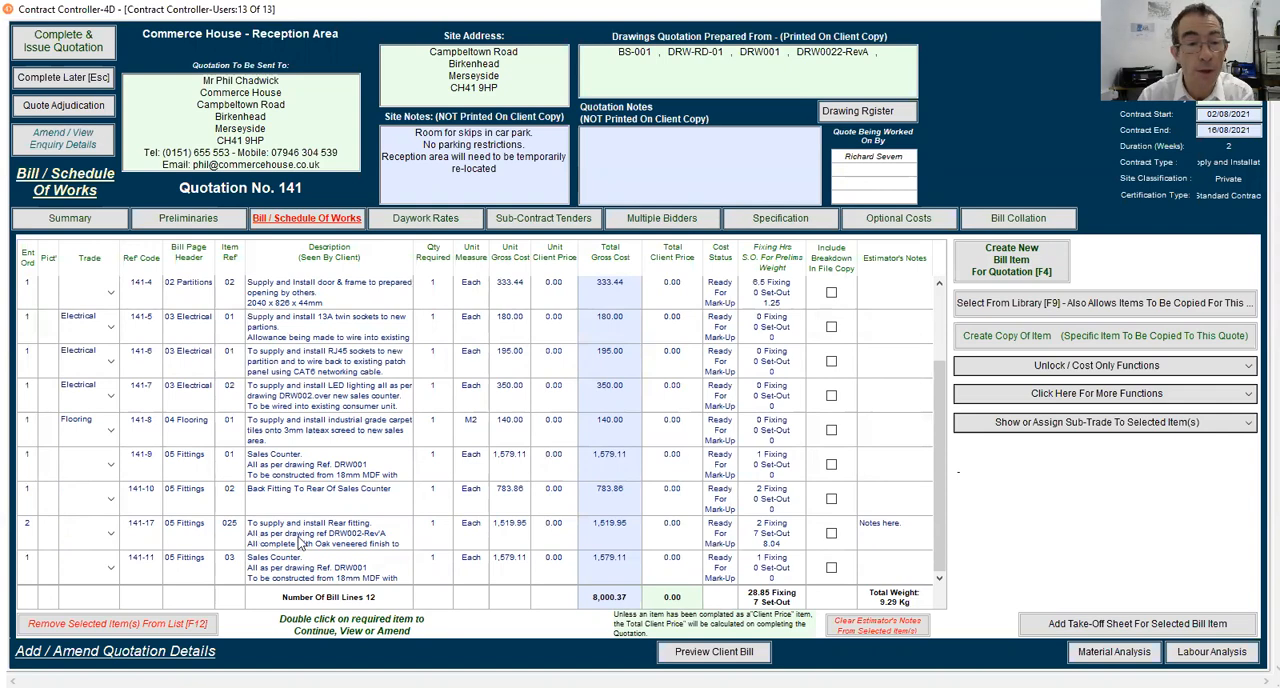
Review the full details of rear fitting item 141-17 and return to the bill listing
double_click(300, 541)
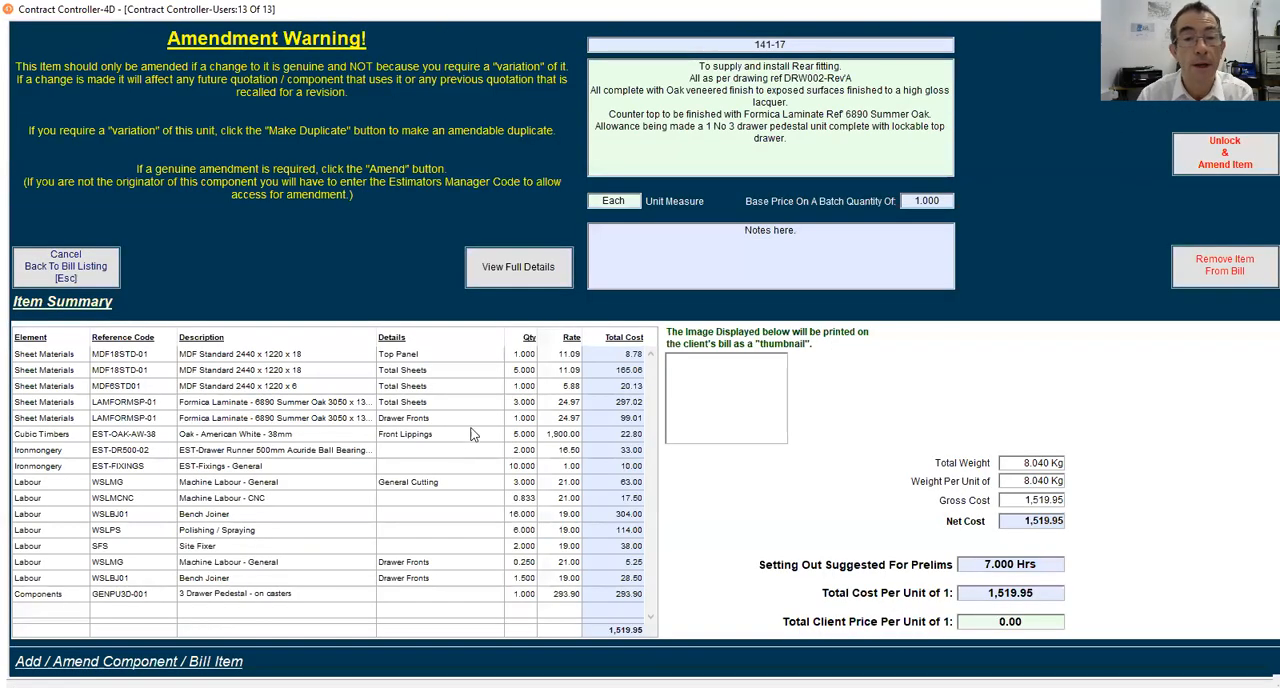
left_click(517, 266)
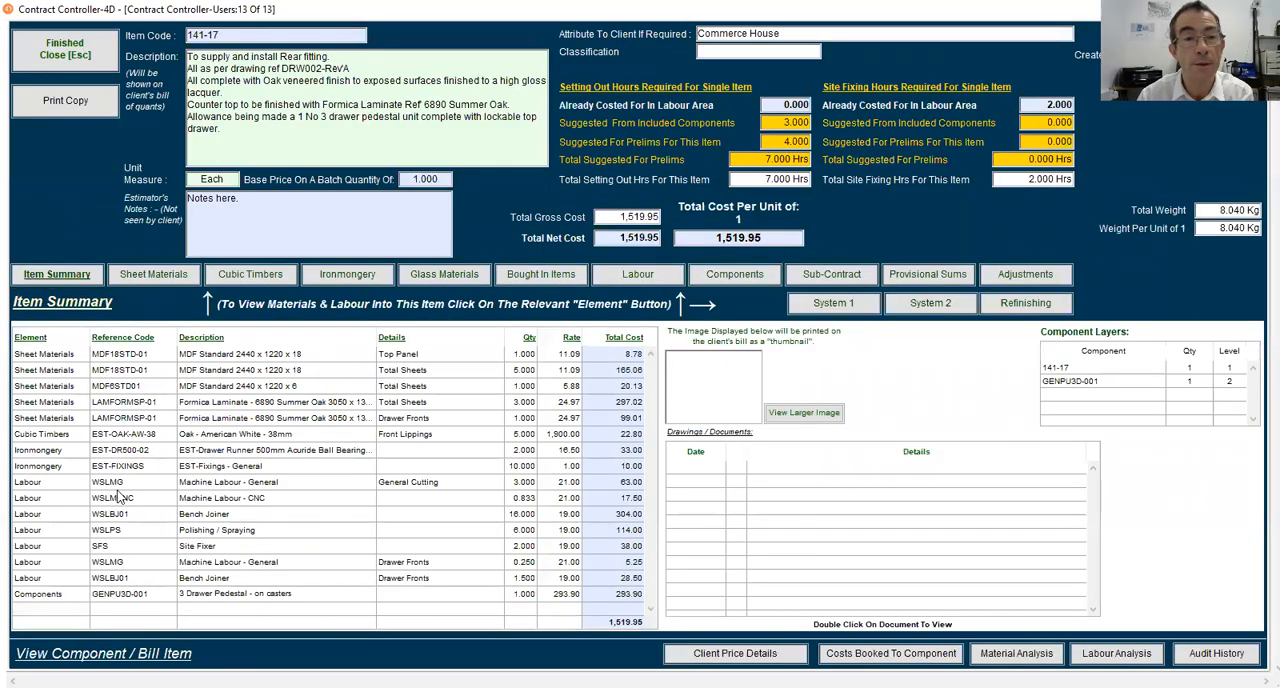
left_click(67, 64)
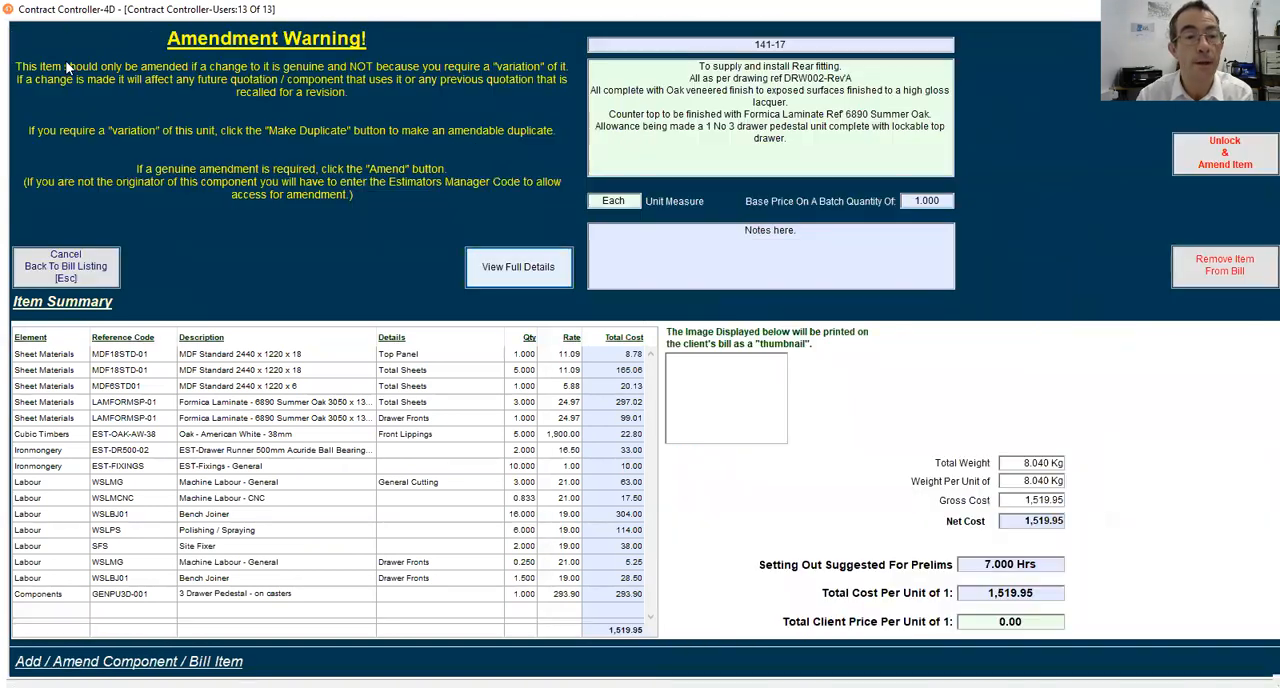
left_click(77, 266)
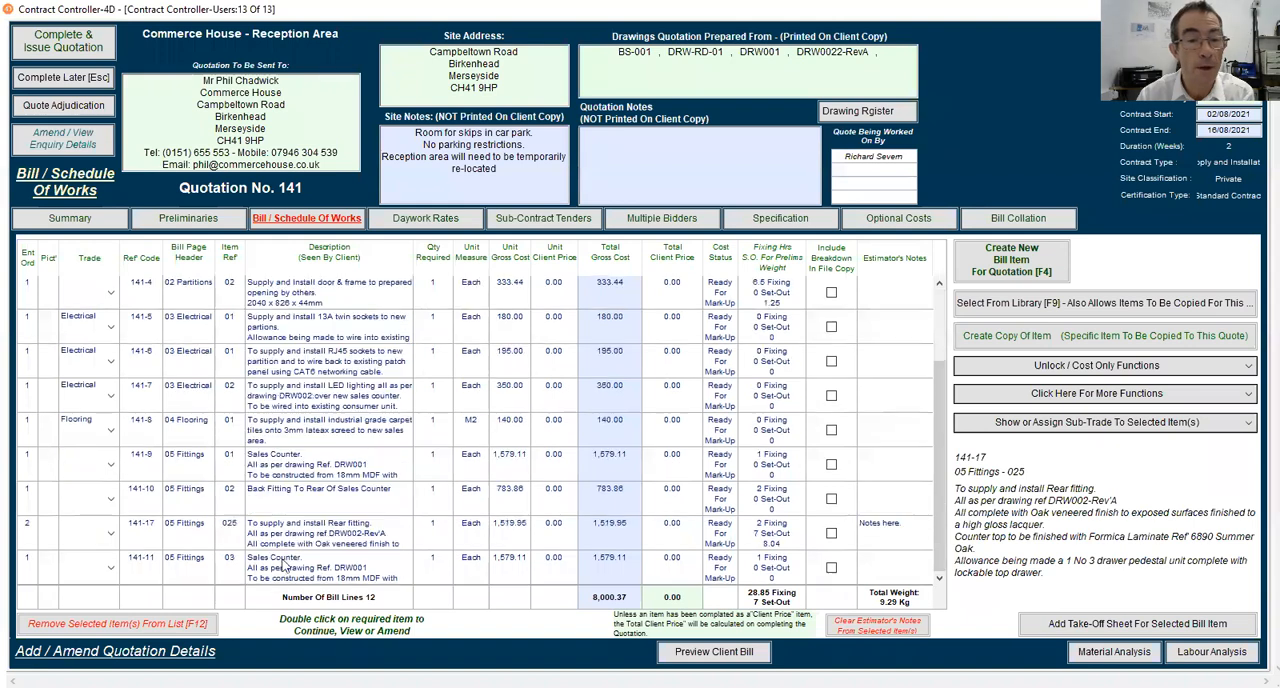
Amend rear fitting 141-17 by setting its main Bench Joiner labour to 20 hours, and complete it at cost with quotation mark-up, without a printout
double_click(297, 540)
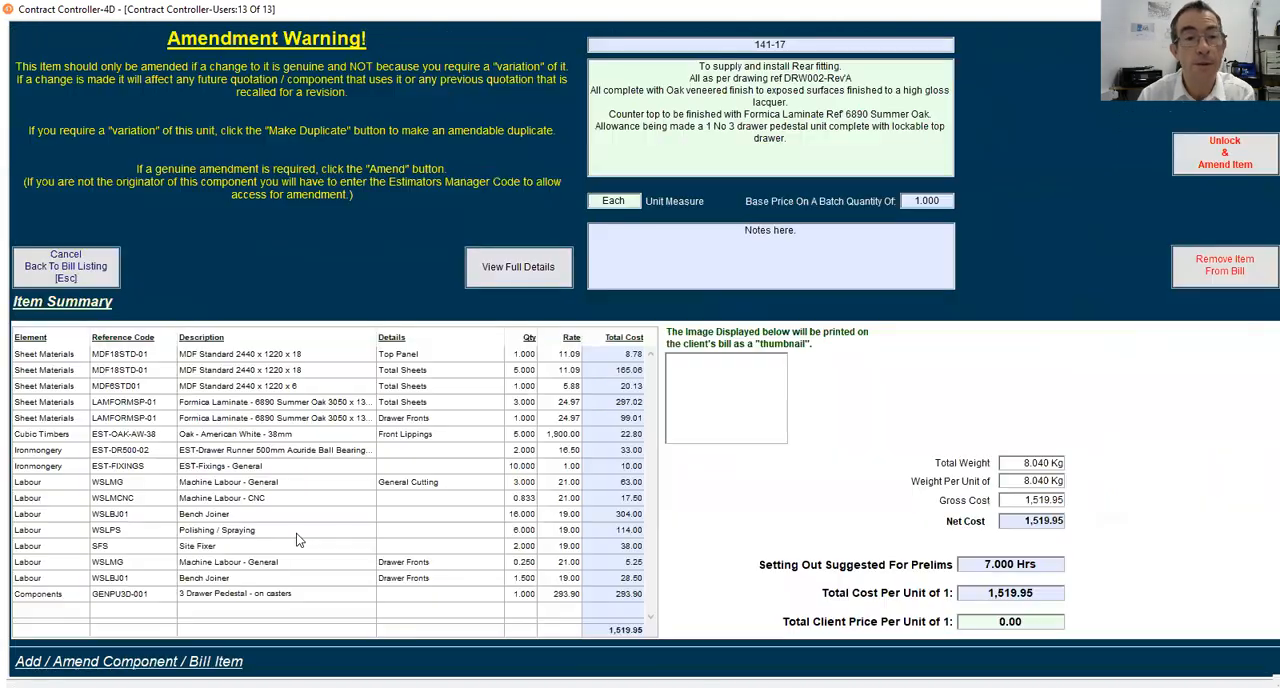
left_click(1207, 164)
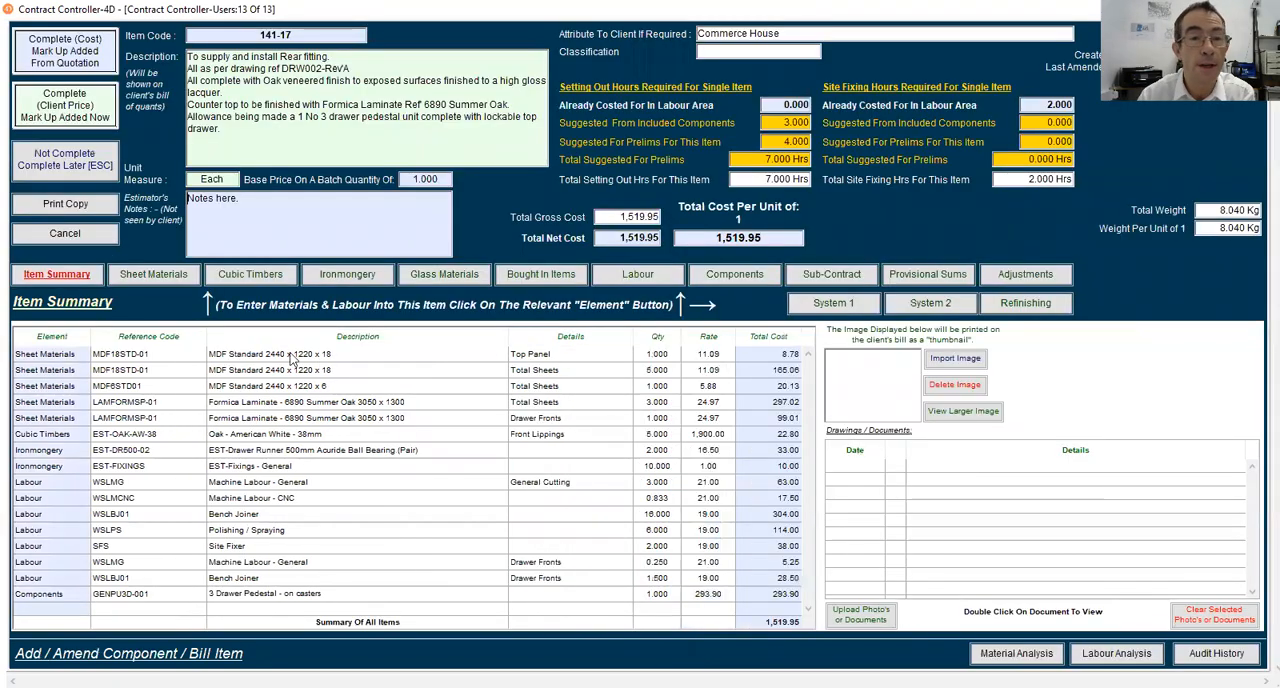
left_click(621, 276)
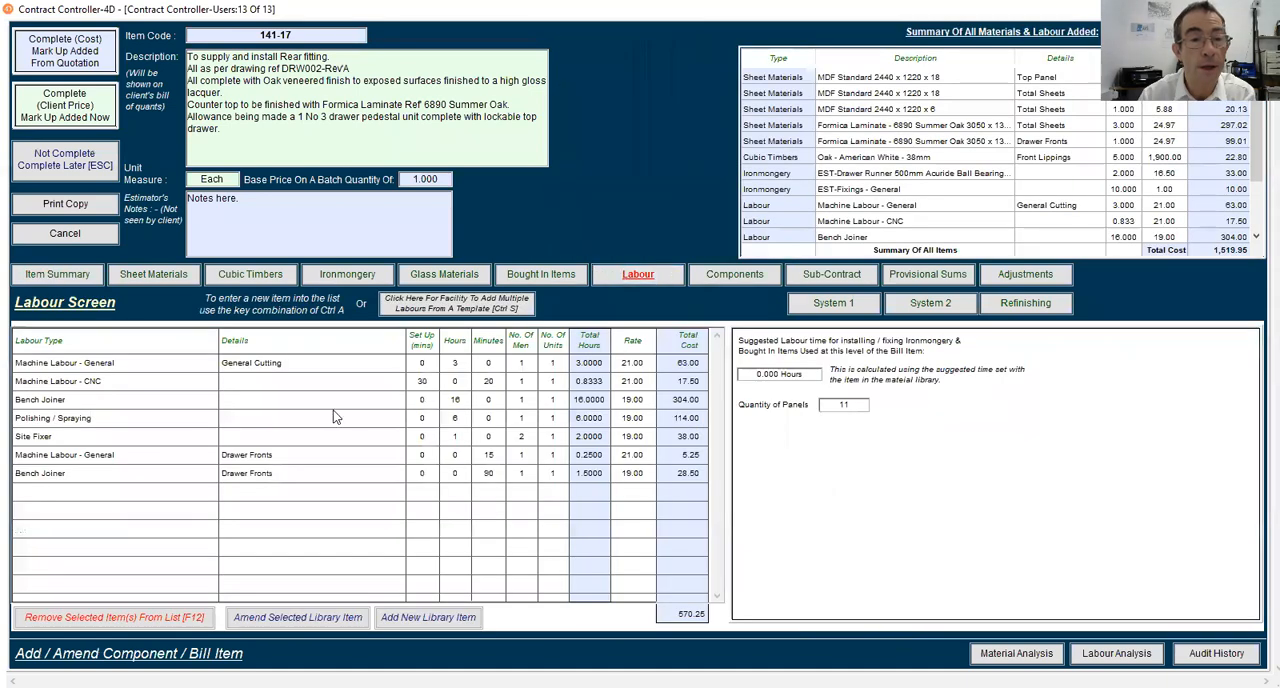
left_click(458, 397)
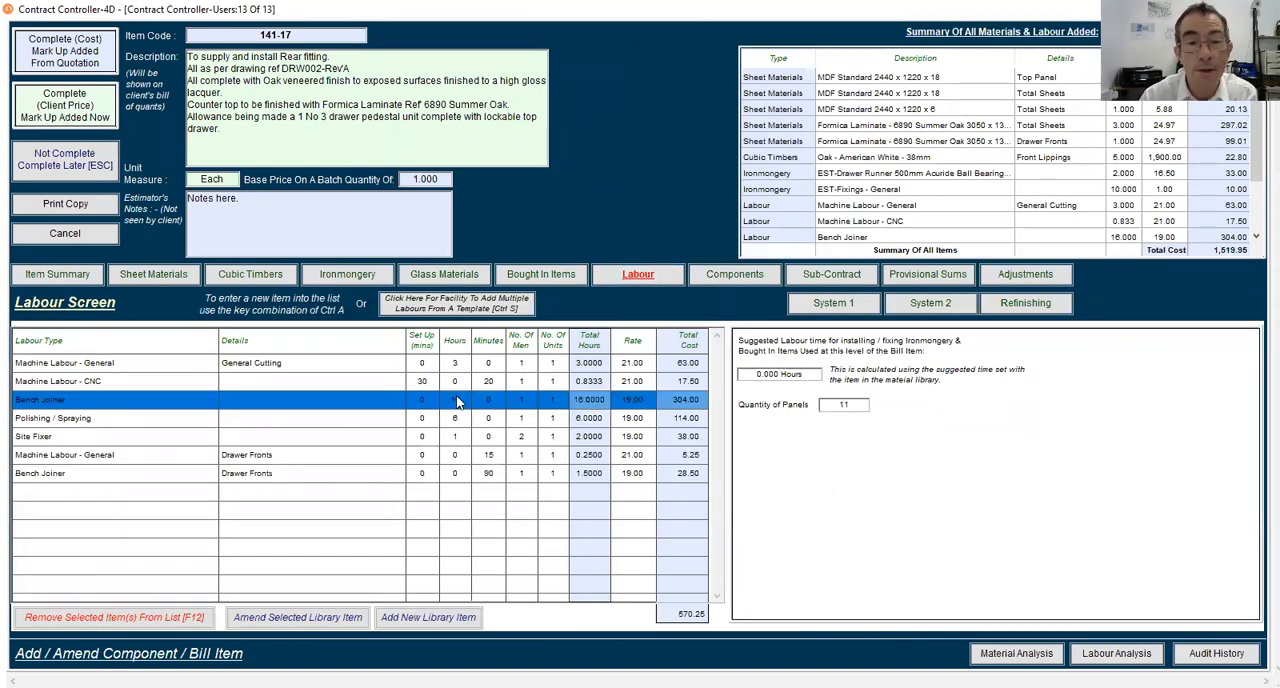
left_click(459, 399)
double_click(458, 399)
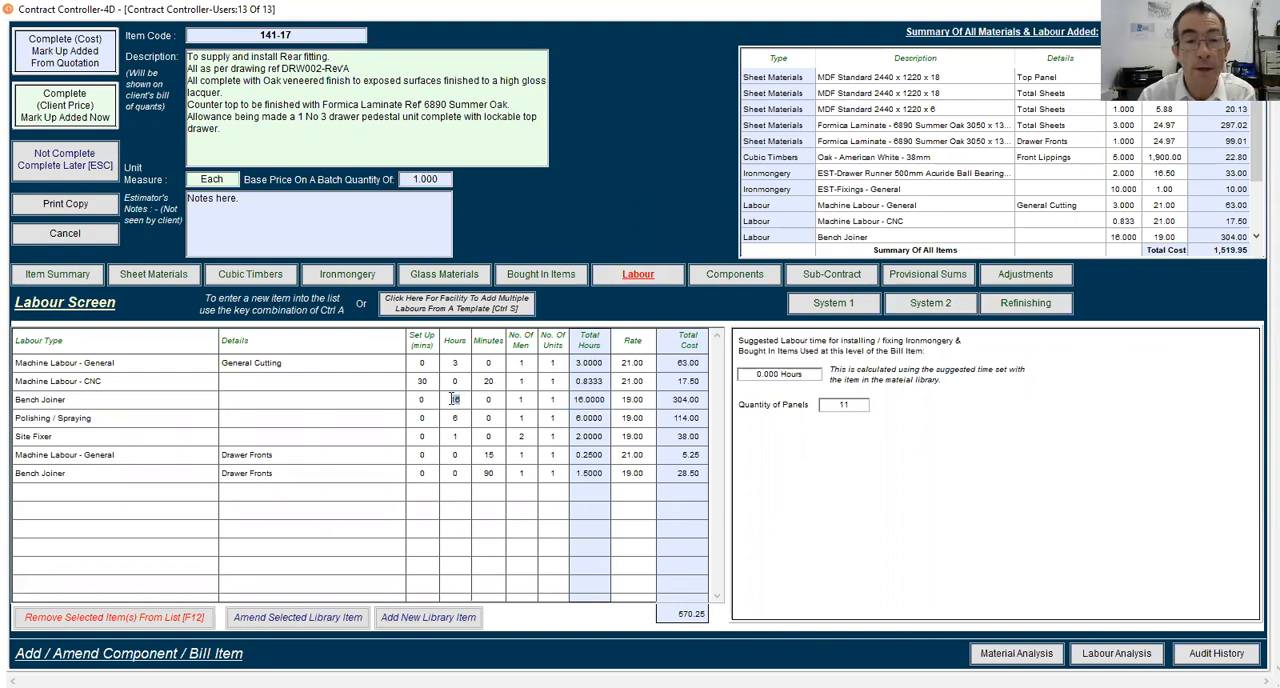
type("20")
key("Tab")
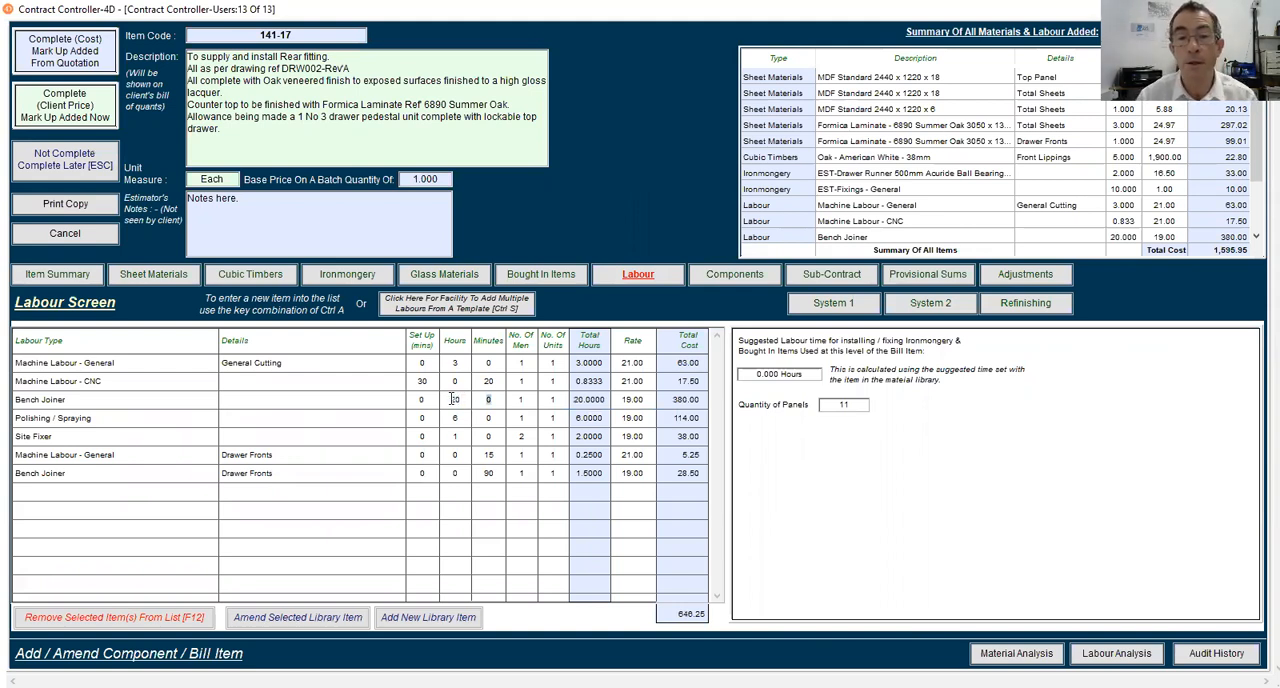
left_click(78, 60)
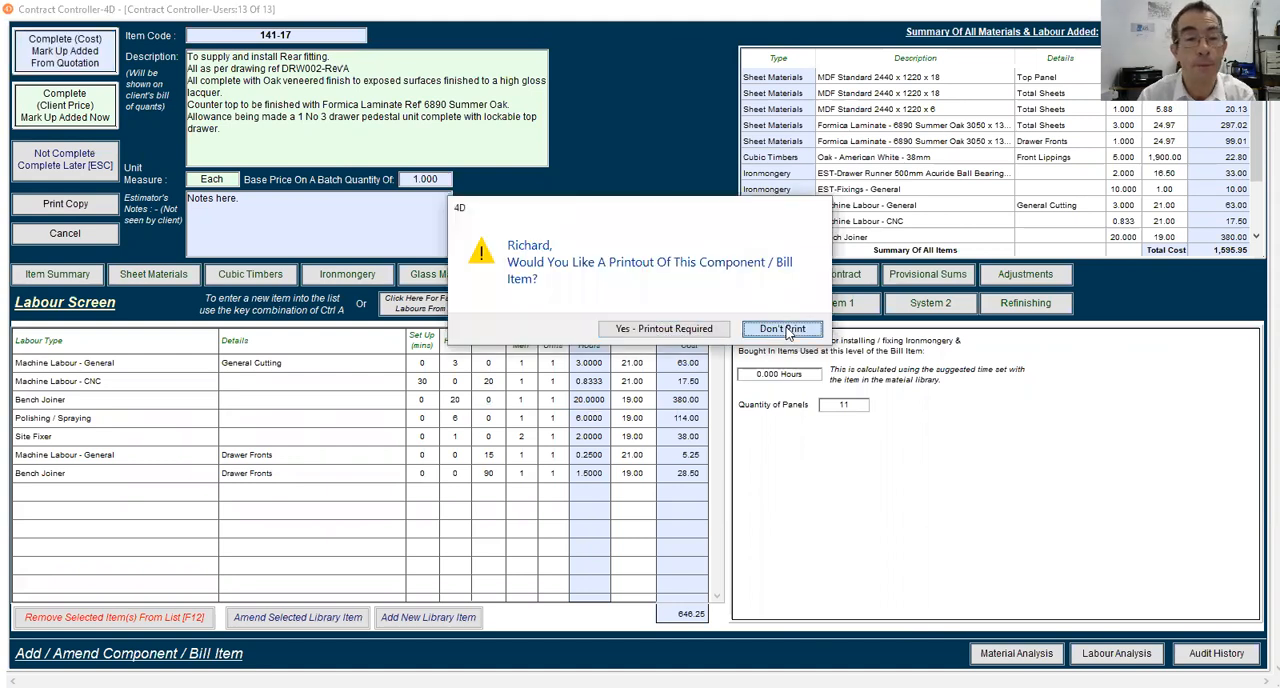
left_click(783, 329)
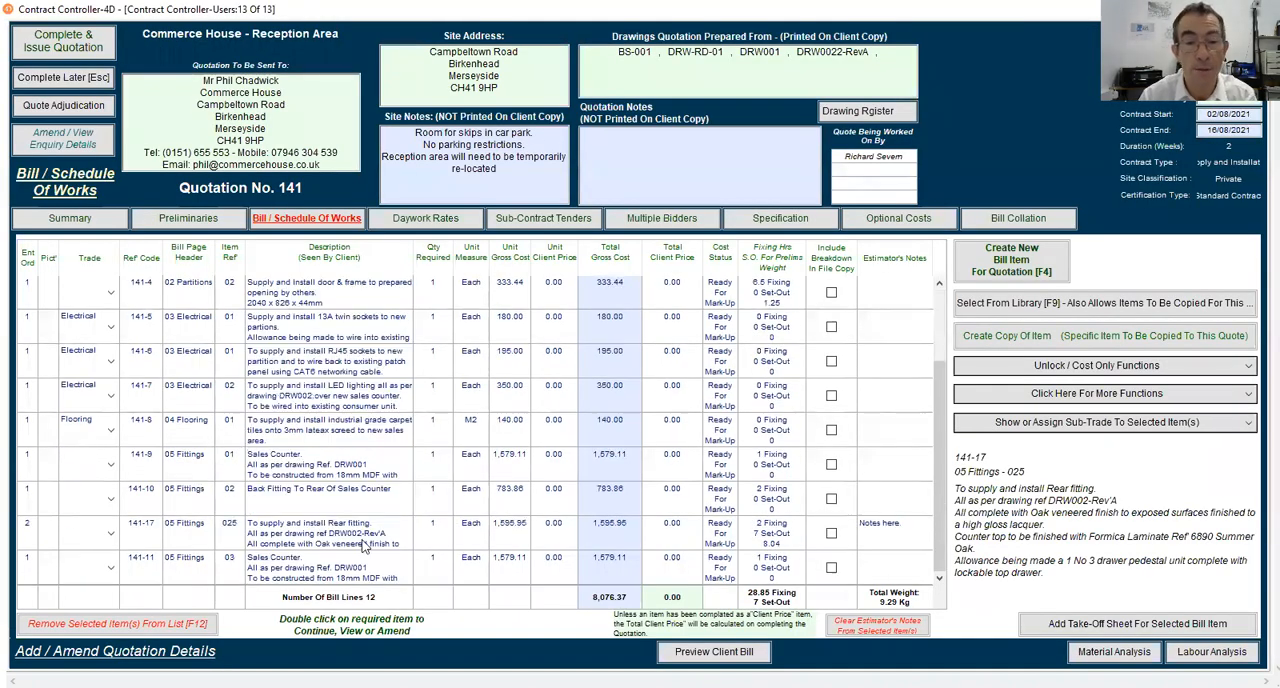